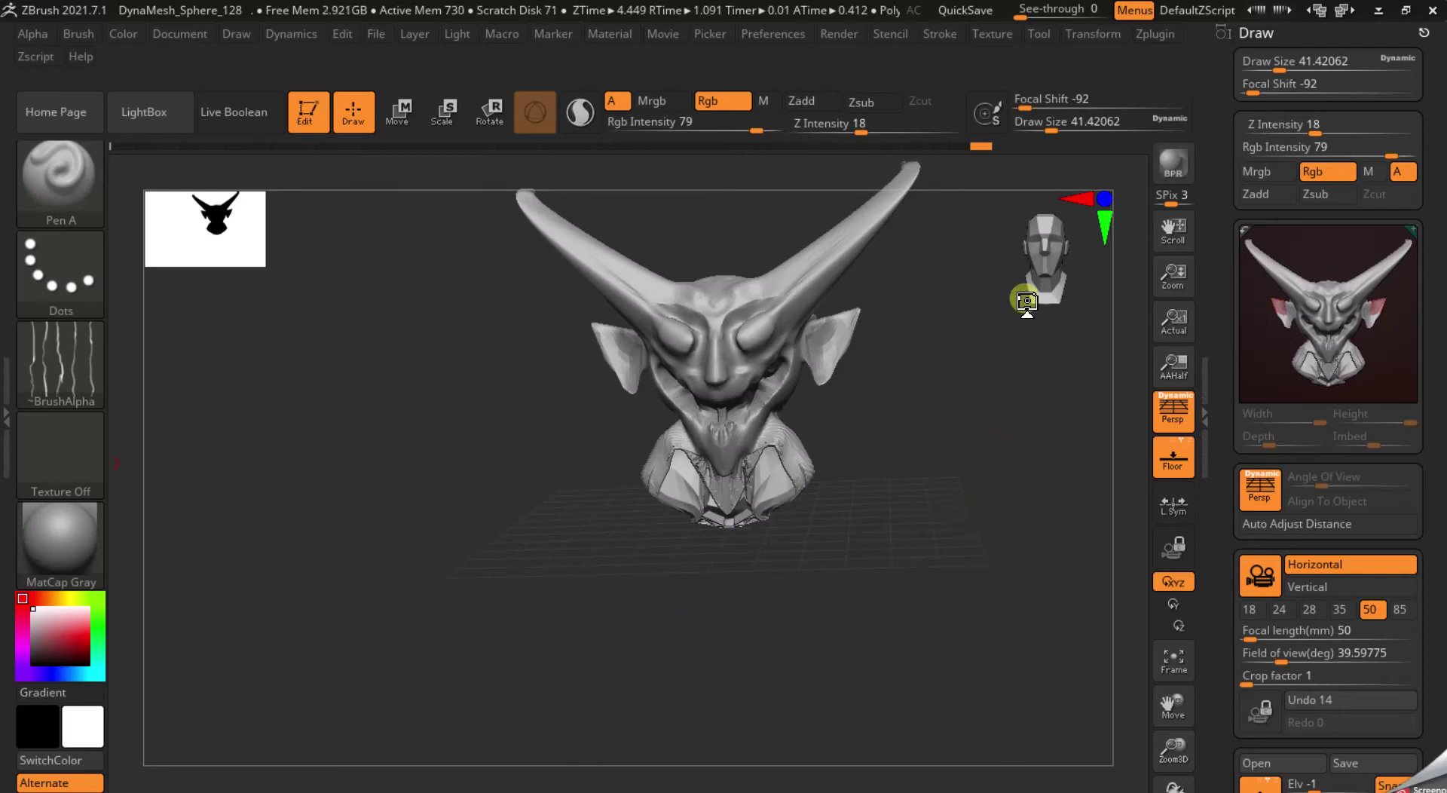
# - Snap the horned bust to a straight front view and frame it larger in the canvas
pyautogui.click(1056, 244)
pyautogui.press('f')
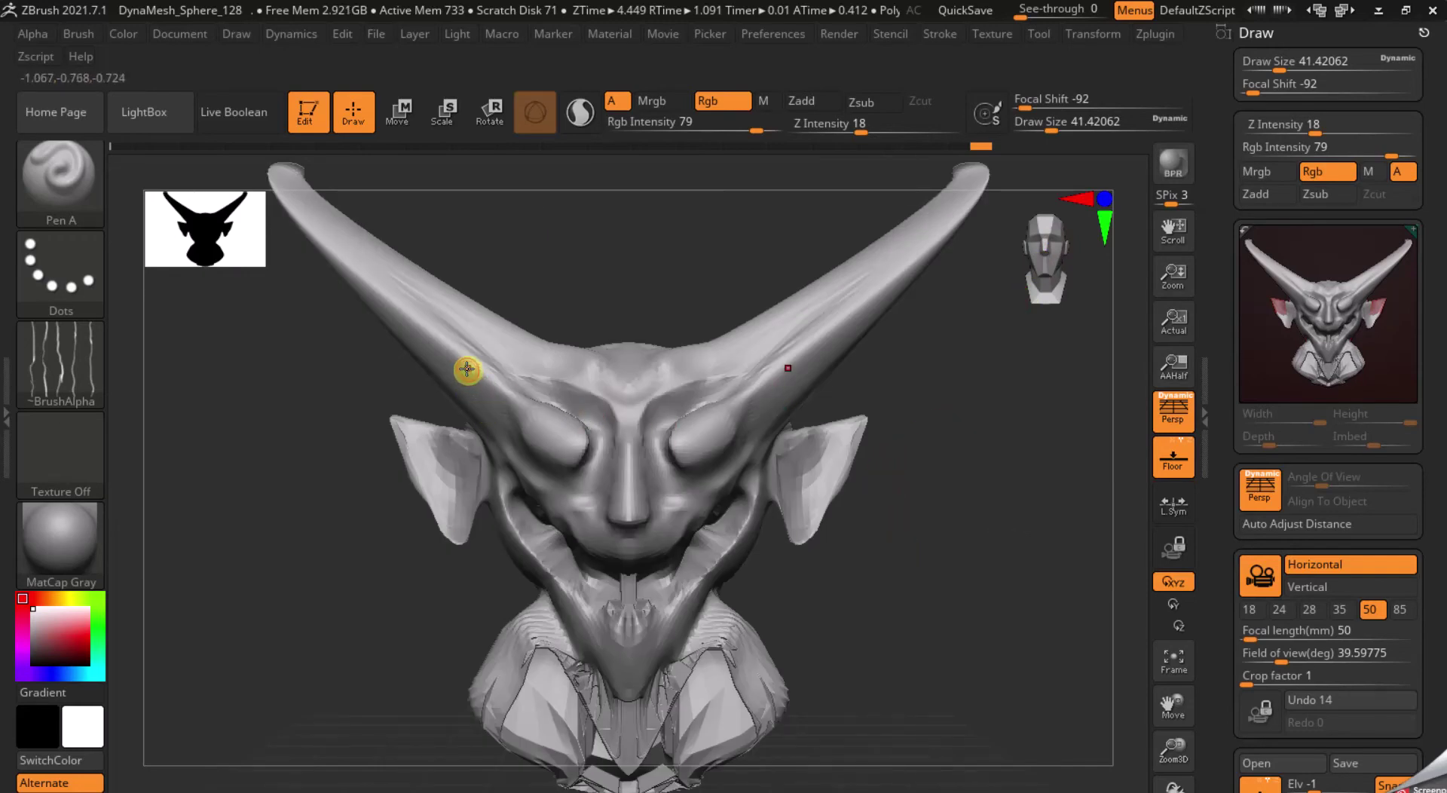
pyautogui.click(59, 178)
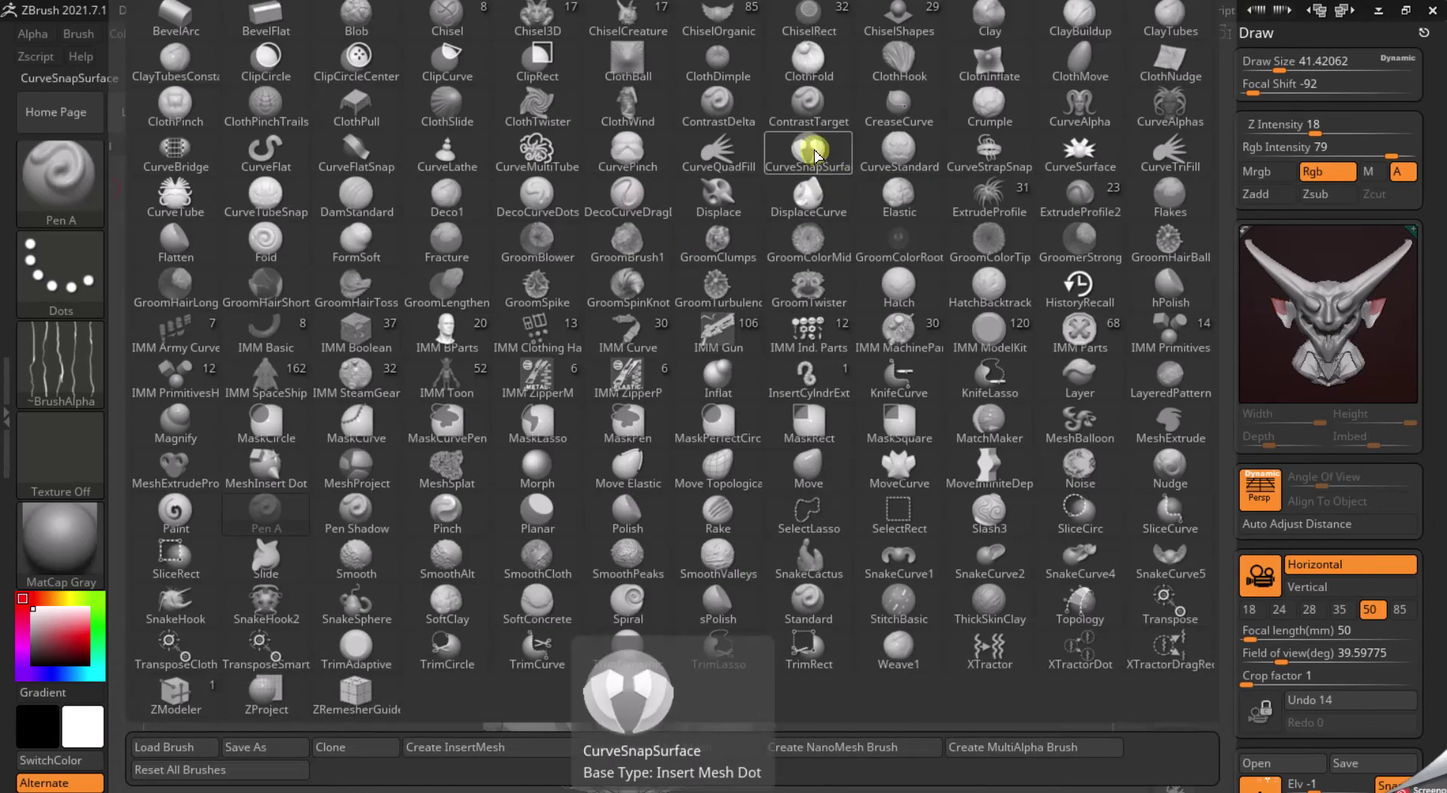
# - With ClothHook, zoom into the face and raise mirrored bumps beside the nose, on the brow and under the nose
pyautogui.click(903, 58)
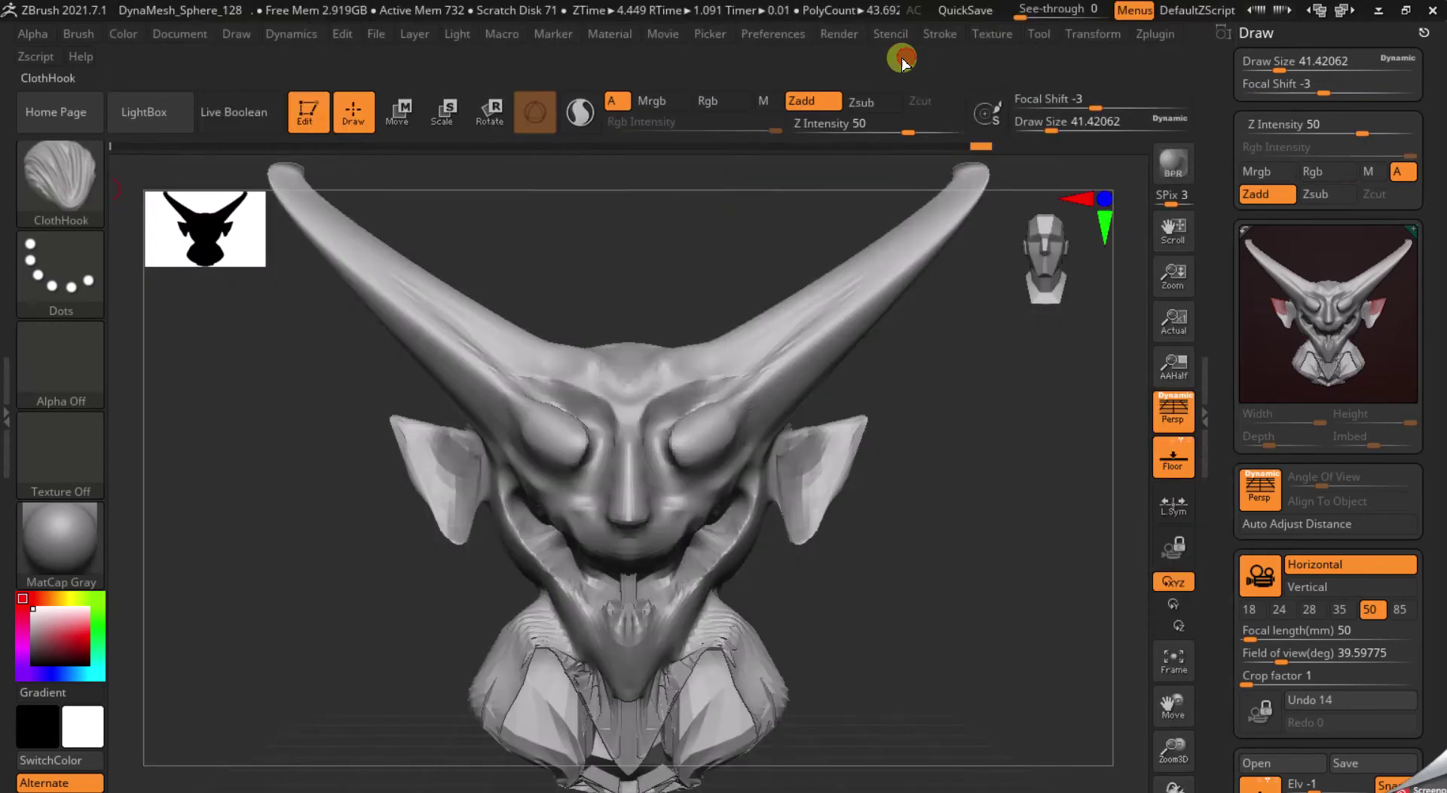
pyautogui.moveTo(1175, 751)
pyautogui.mouseDown()
pyautogui.moveTo(1177, 769)
pyautogui.moveTo(902, 562)
pyautogui.mouseUp()
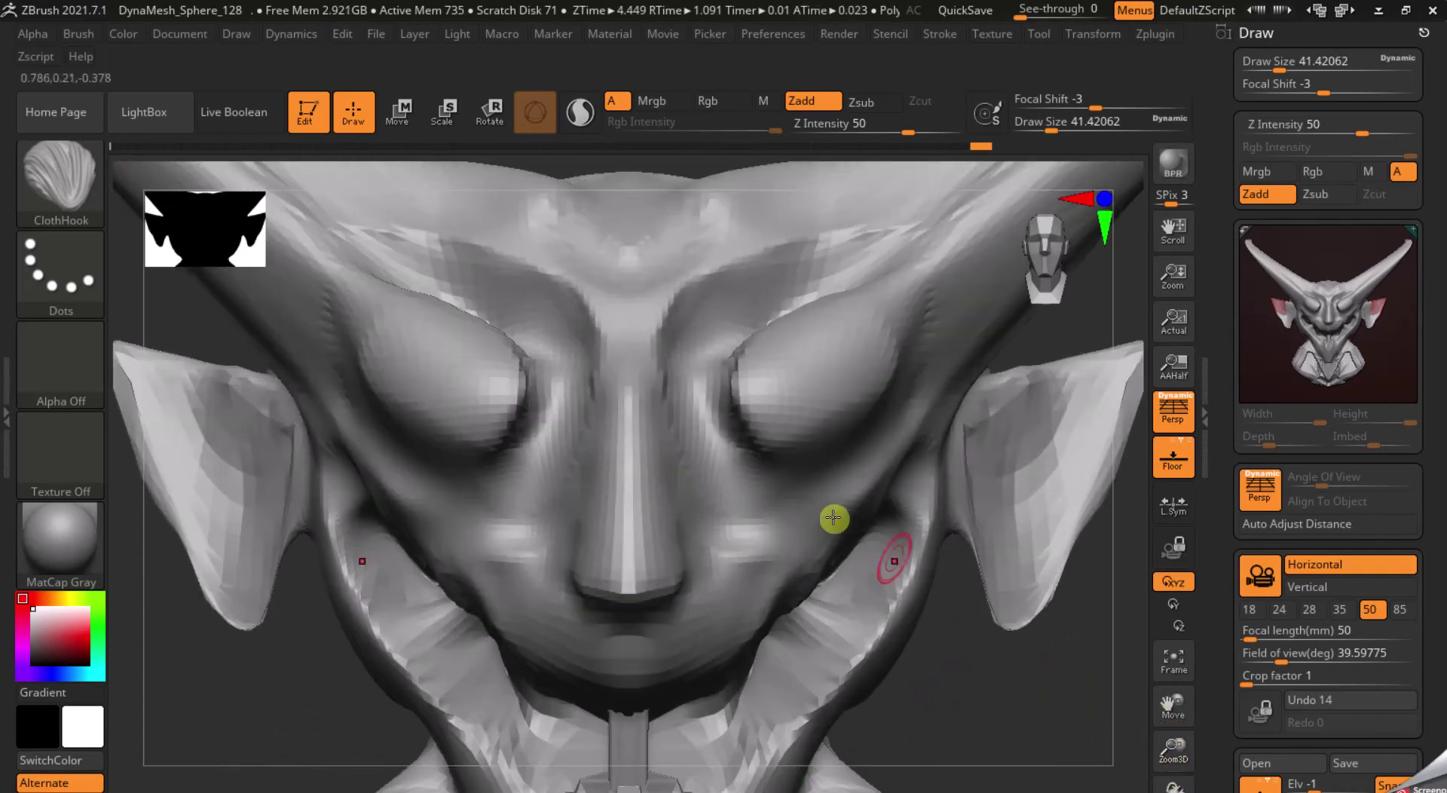
pyautogui.moveTo(682, 430); pyautogui.dragTo(688, 392)
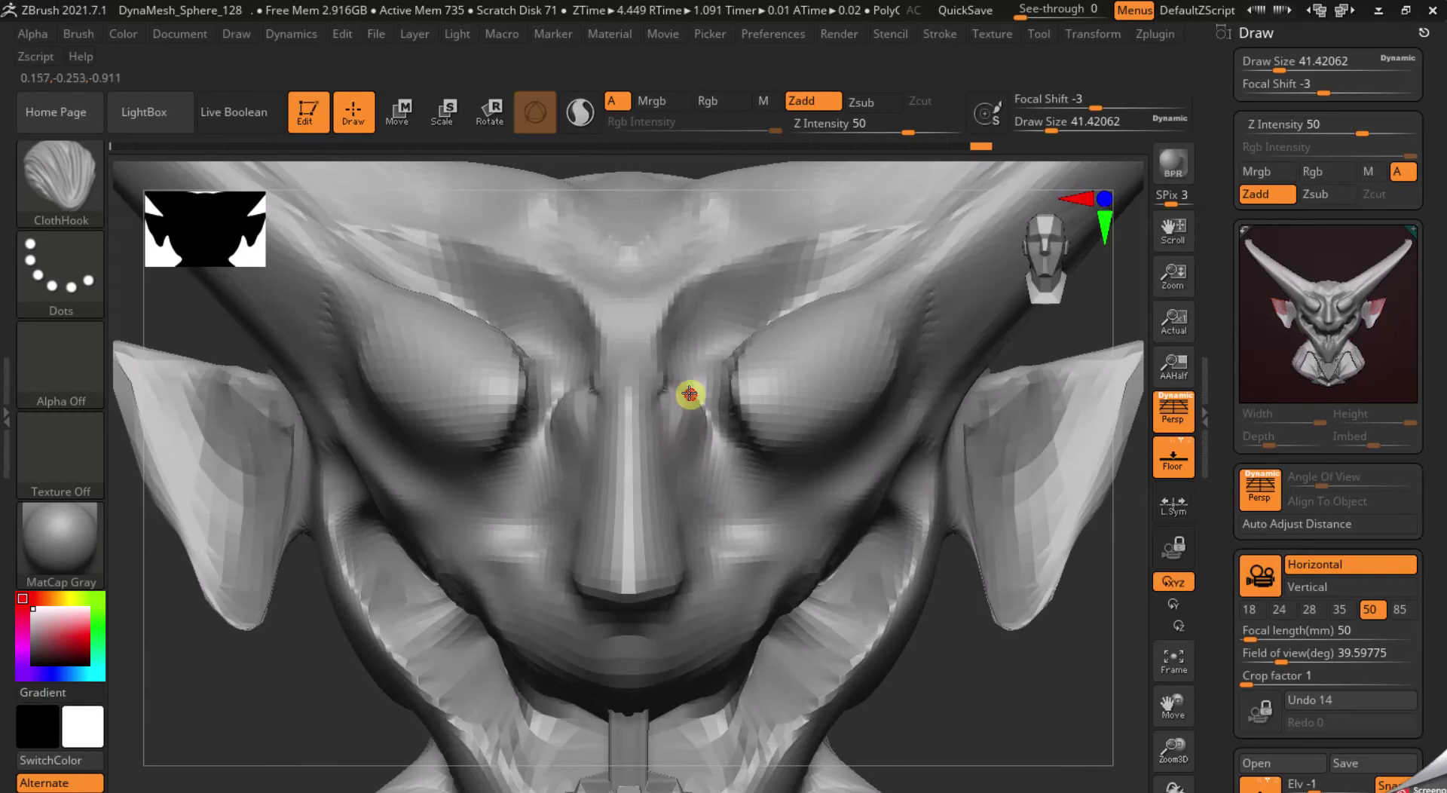
pyautogui.moveTo(591, 233)
pyautogui.mouseDown()
pyautogui.moveTo(566, 221)
pyautogui.moveTo(607, 213)
pyautogui.moveTo(629, 252)
pyautogui.mouseUp()
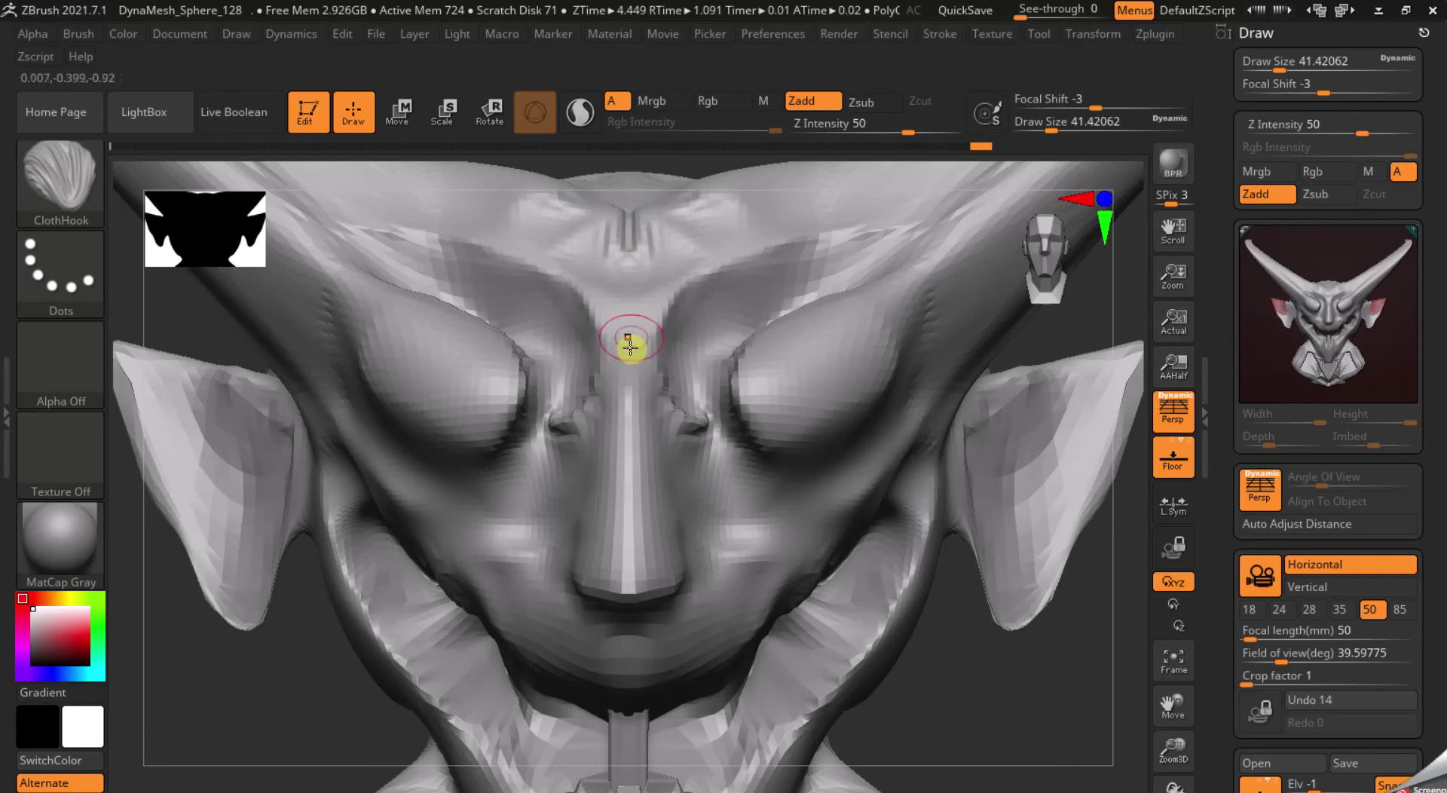
pyautogui.moveTo(663, 583)
pyautogui.mouseDown()
pyautogui.moveTo(713, 565)
pyautogui.moveTo(693, 562)
pyautogui.moveTo(702, 549)
pyautogui.moveTo(635, 548)
pyautogui.mouseUp()
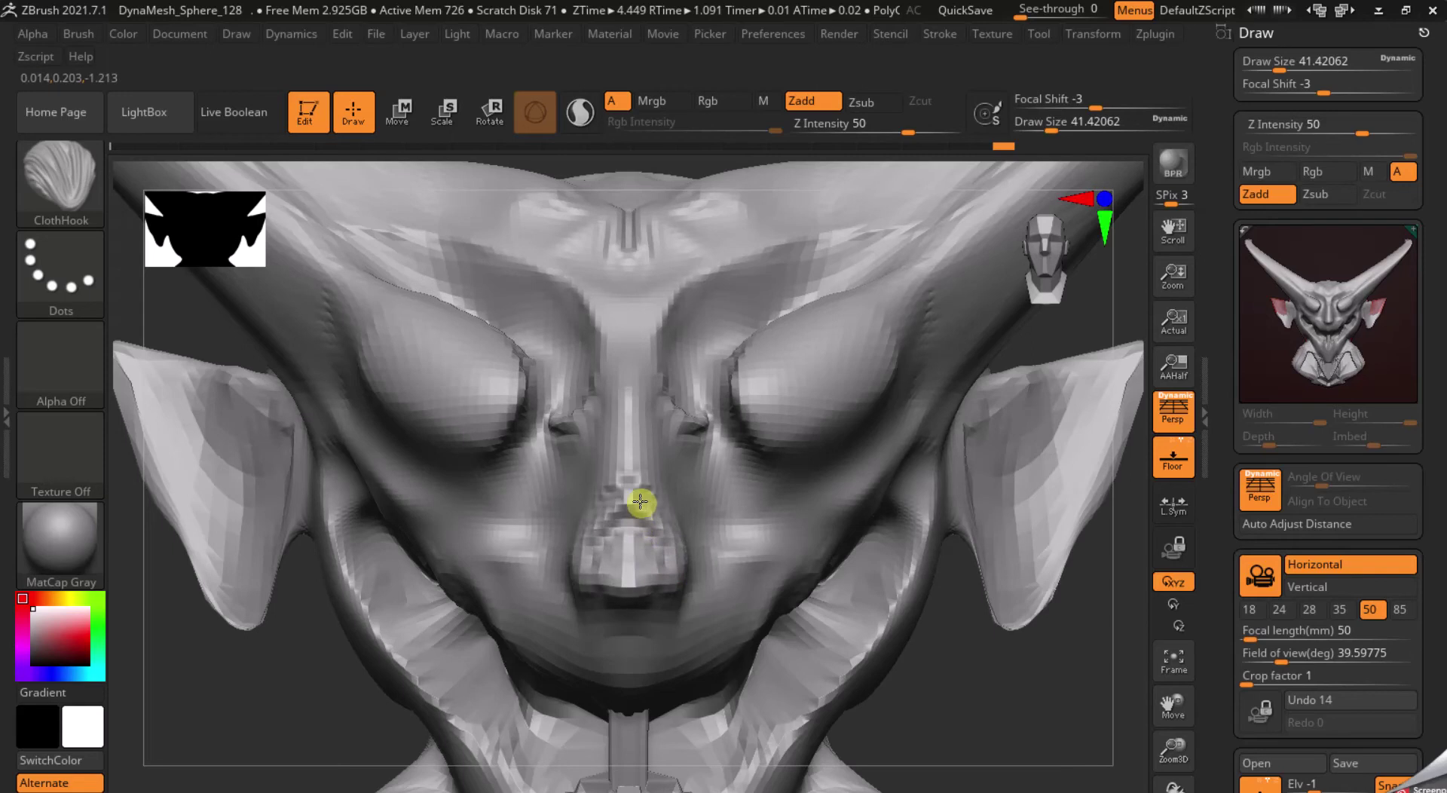
# - Pull the nose base into a lip-like form, then smooth the nose bridge, lip and nostril crease
pyautogui.moveTo(639, 538); pyautogui.dragTo(639, 538)
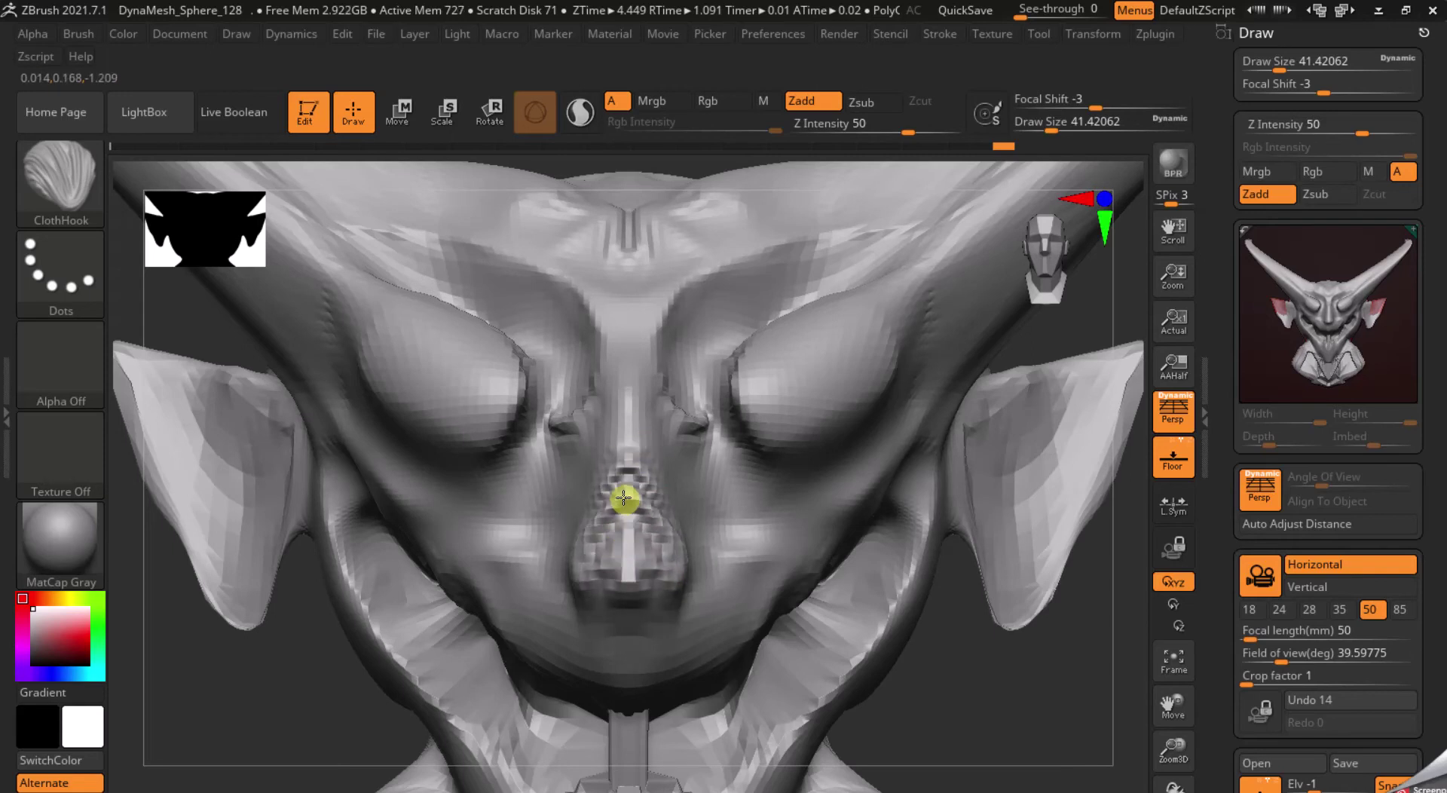
pyautogui.moveTo(635, 586)
pyautogui.mouseDown()
pyautogui.moveTo(640, 536)
pyautogui.moveTo(637, 597)
pyautogui.mouseUp()
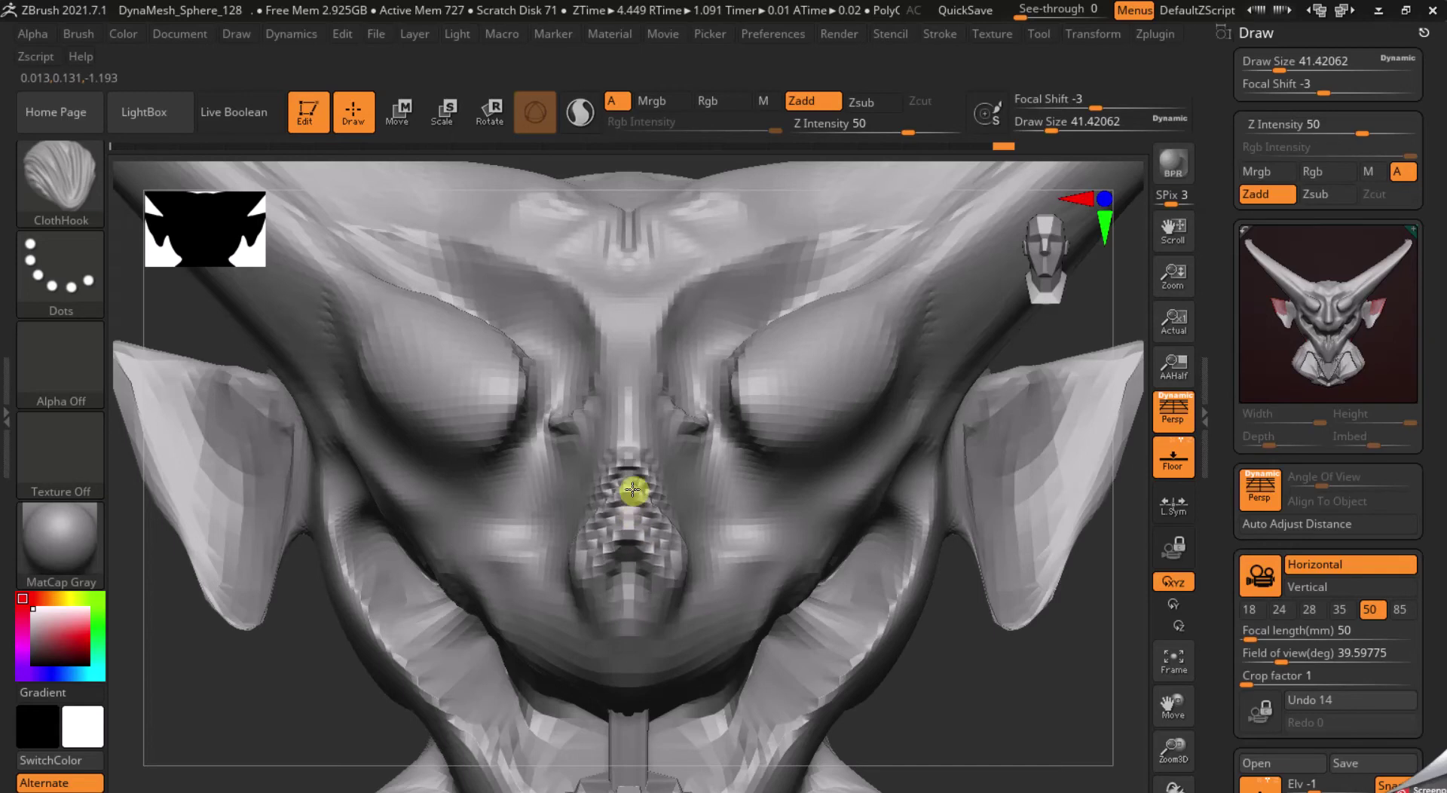
pyautogui.moveTo(631, 533)
pyautogui.keyDown('shift'); pyautogui.mouseDown()
pyautogui.moveTo(613, 490)
pyautogui.moveTo(622, 452)
pyautogui.mouseUp(); pyautogui.keyUp('shift')
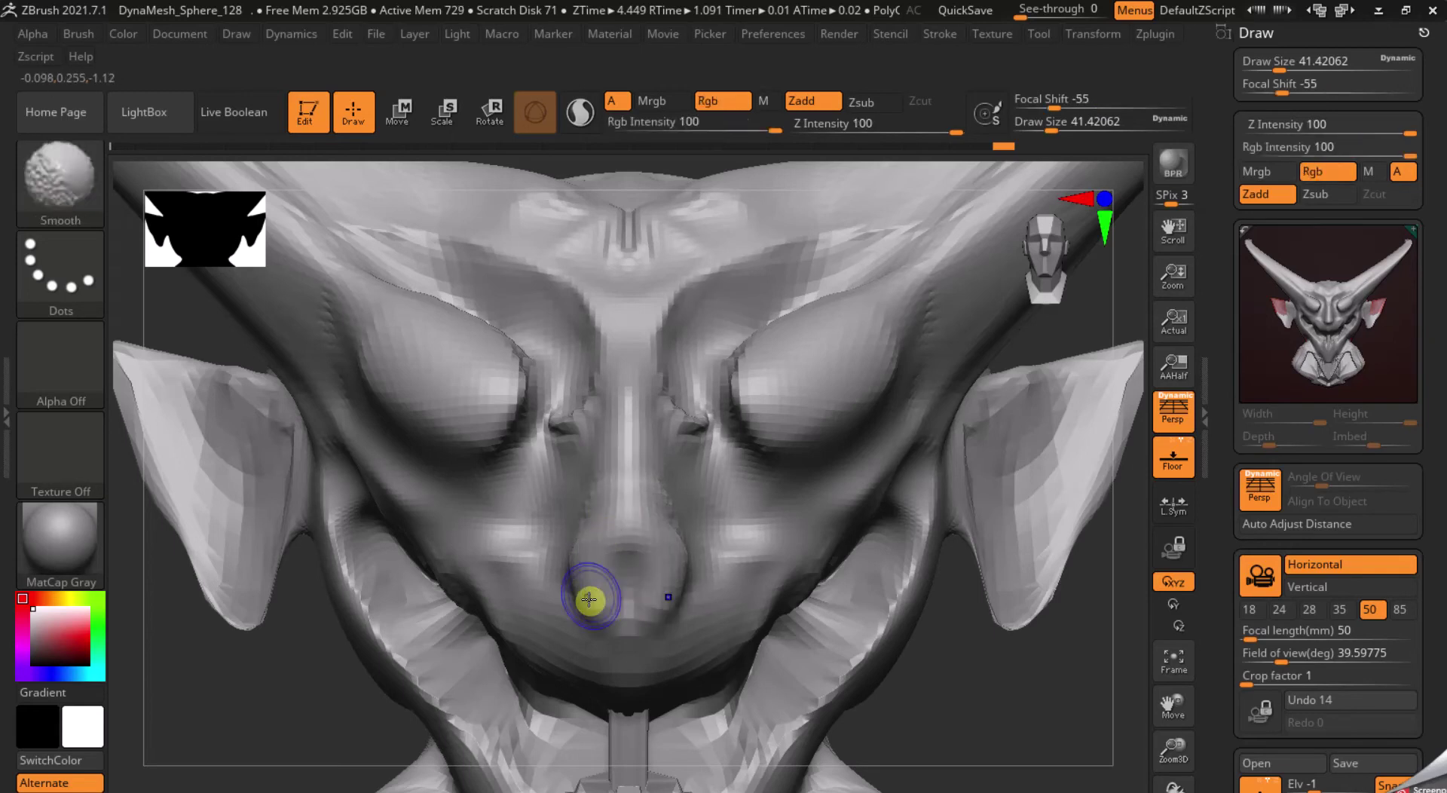
pyautogui.moveTo(631, 592)
pyautogui.keyDown('shift'); pyautogui.mouseDown()
pyautogui.moveTo(649, 598)
pyautogui.moveTo(600, 602)
pyautogui.mouseUp(); pyautogui.keyUp('shift')
pyautogui.moveTo(568, 463)
pyautogui.keyDown('shift'); pyautogui.mouseDown()
pyautogui.moveTo(565, 415)
pyautogui.moveTo(600, 363)
pyautogui.mouseUp(); pyautogui.keyUp('shift')
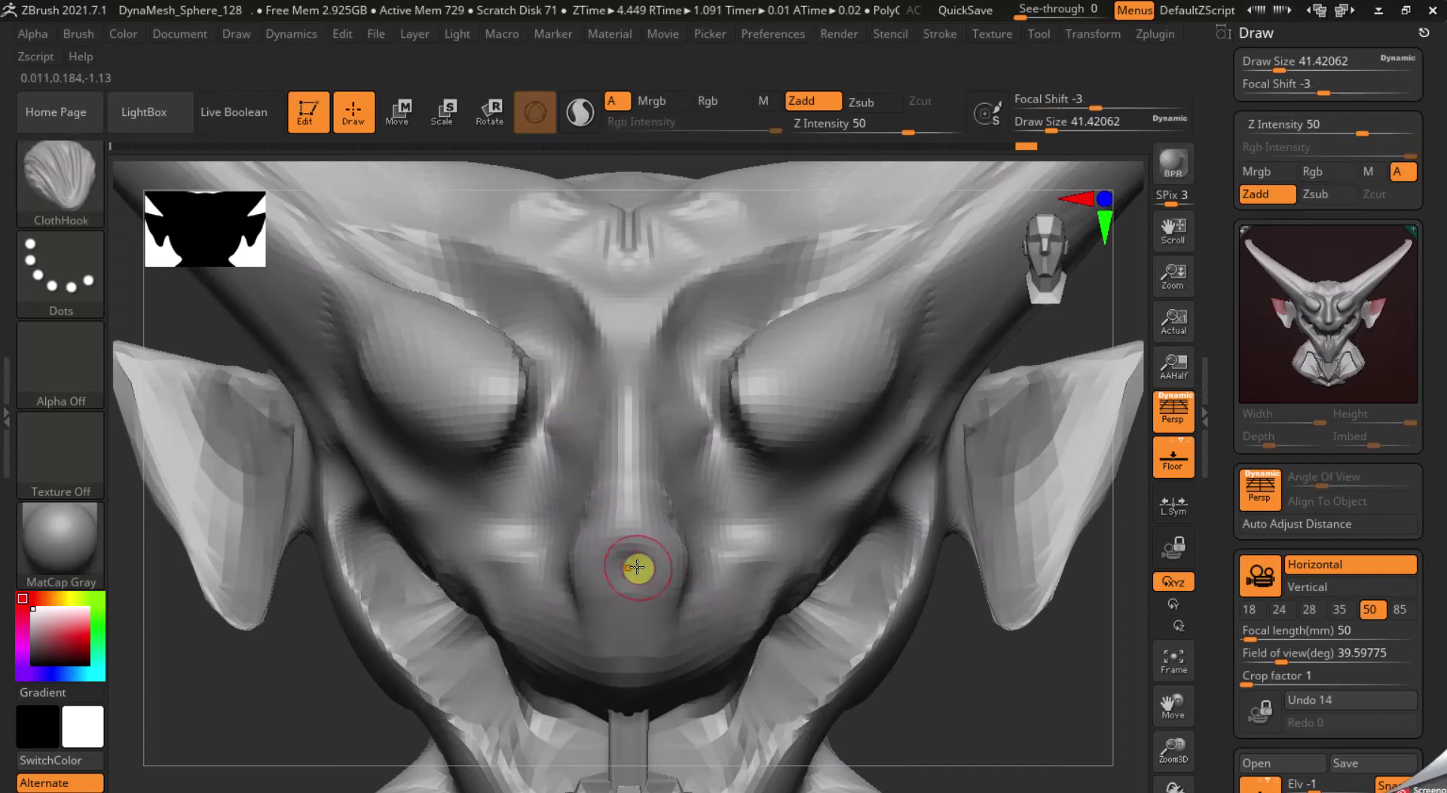
pyautogui.moveTo(620, 572); pyautogui.dragTo(622, 576)
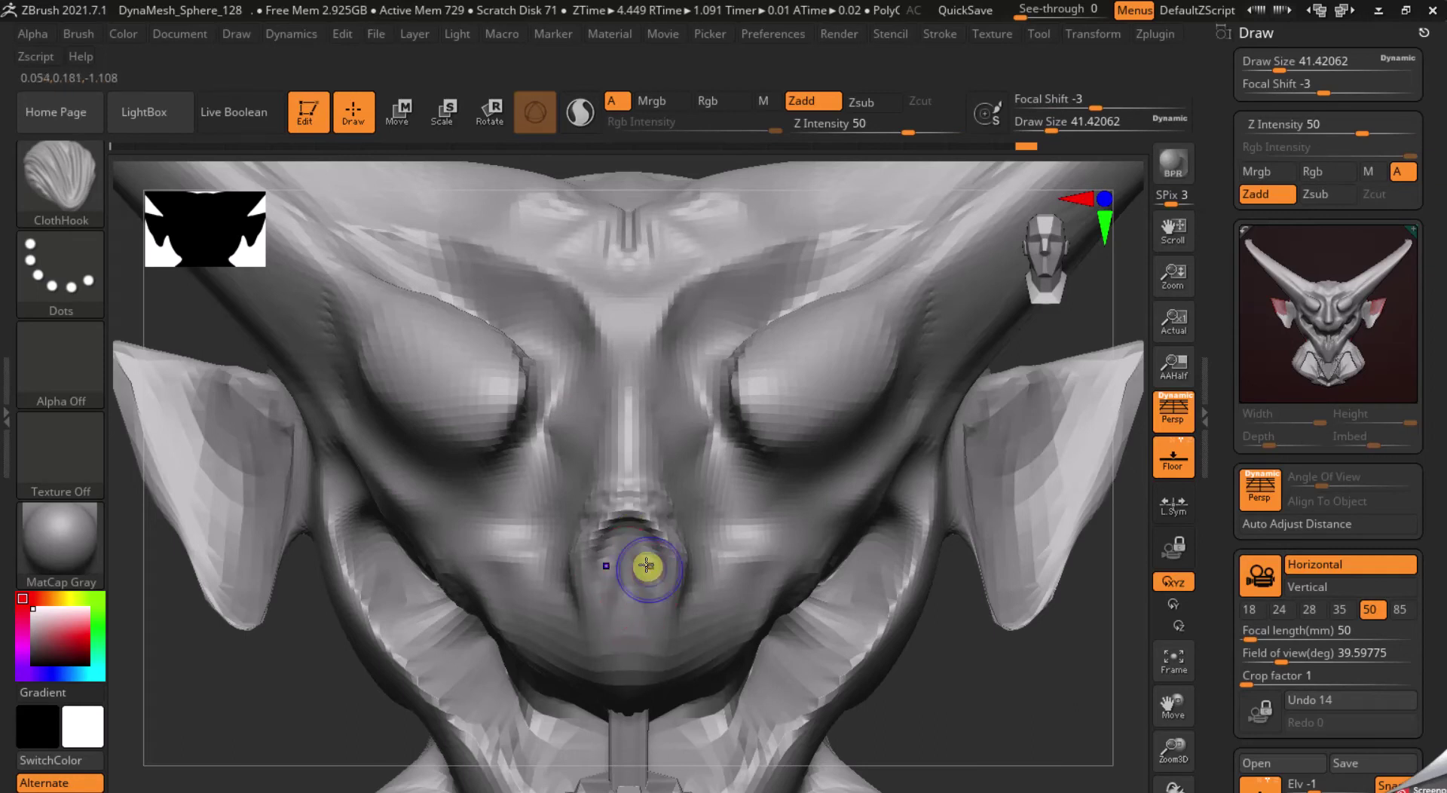
pyautogui.press('shift')
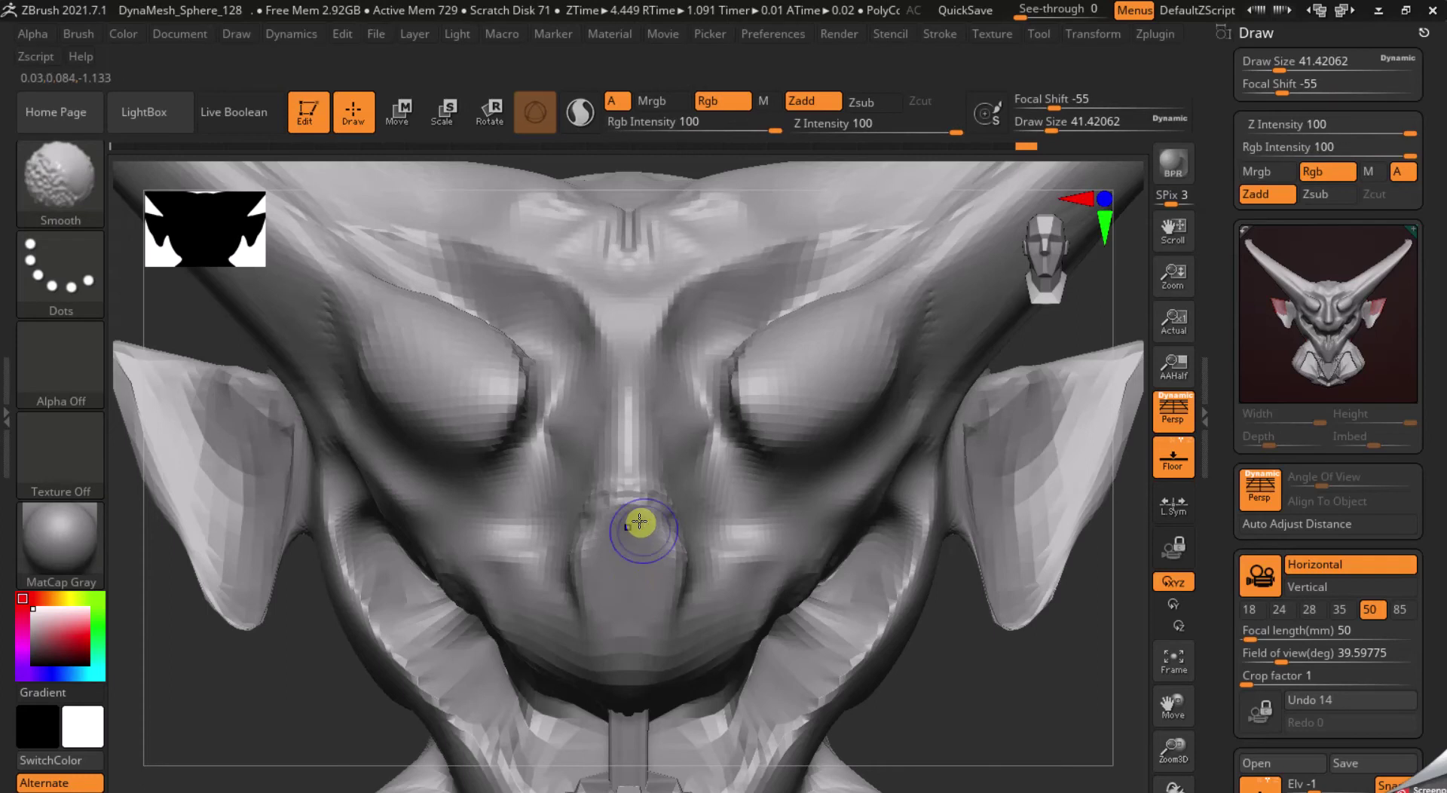
pyautogui.click(64, 196)
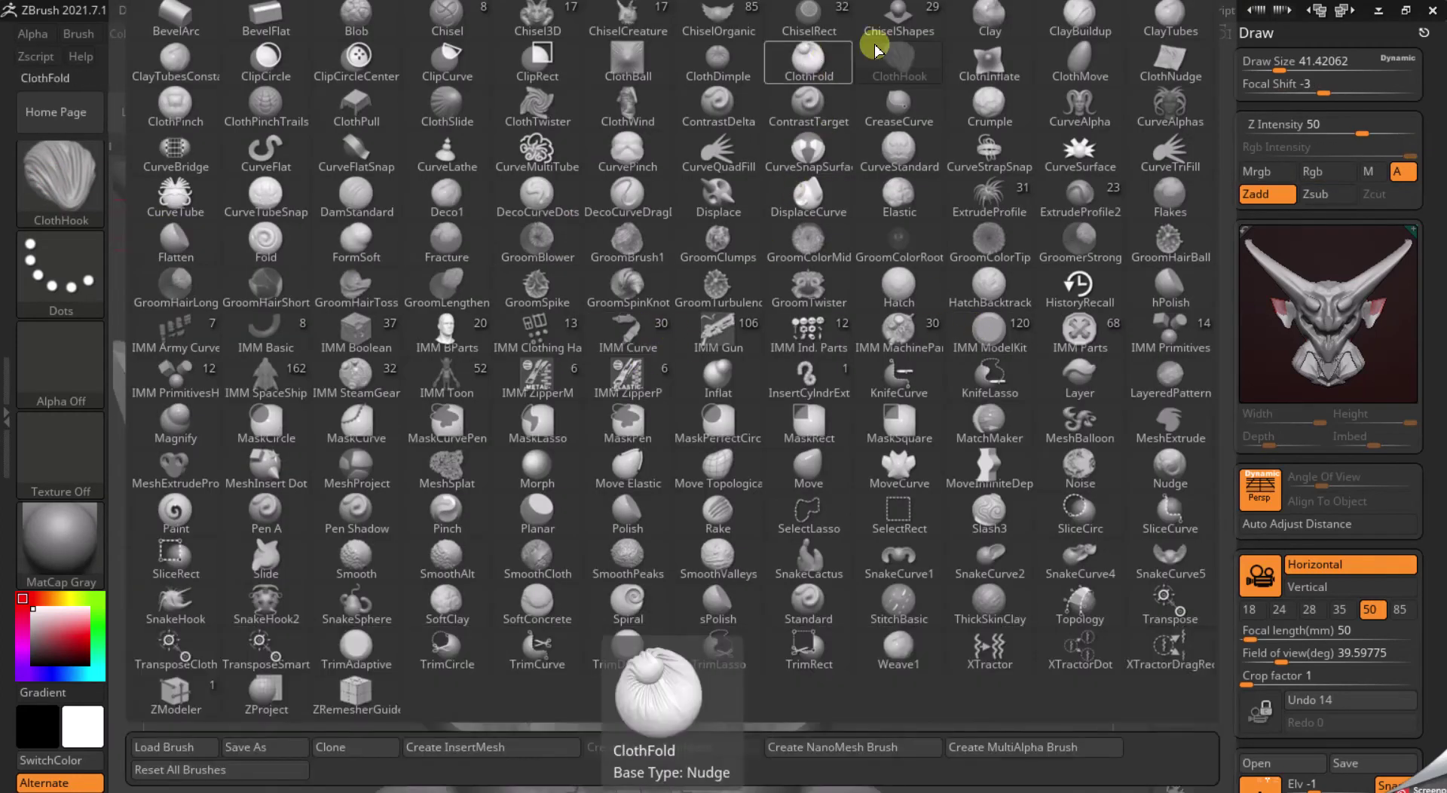
# - Use ClayBuildup to add volume to the nose tip and upper lip, then orbit to a side profile
pyautogui.click(1091, 45)
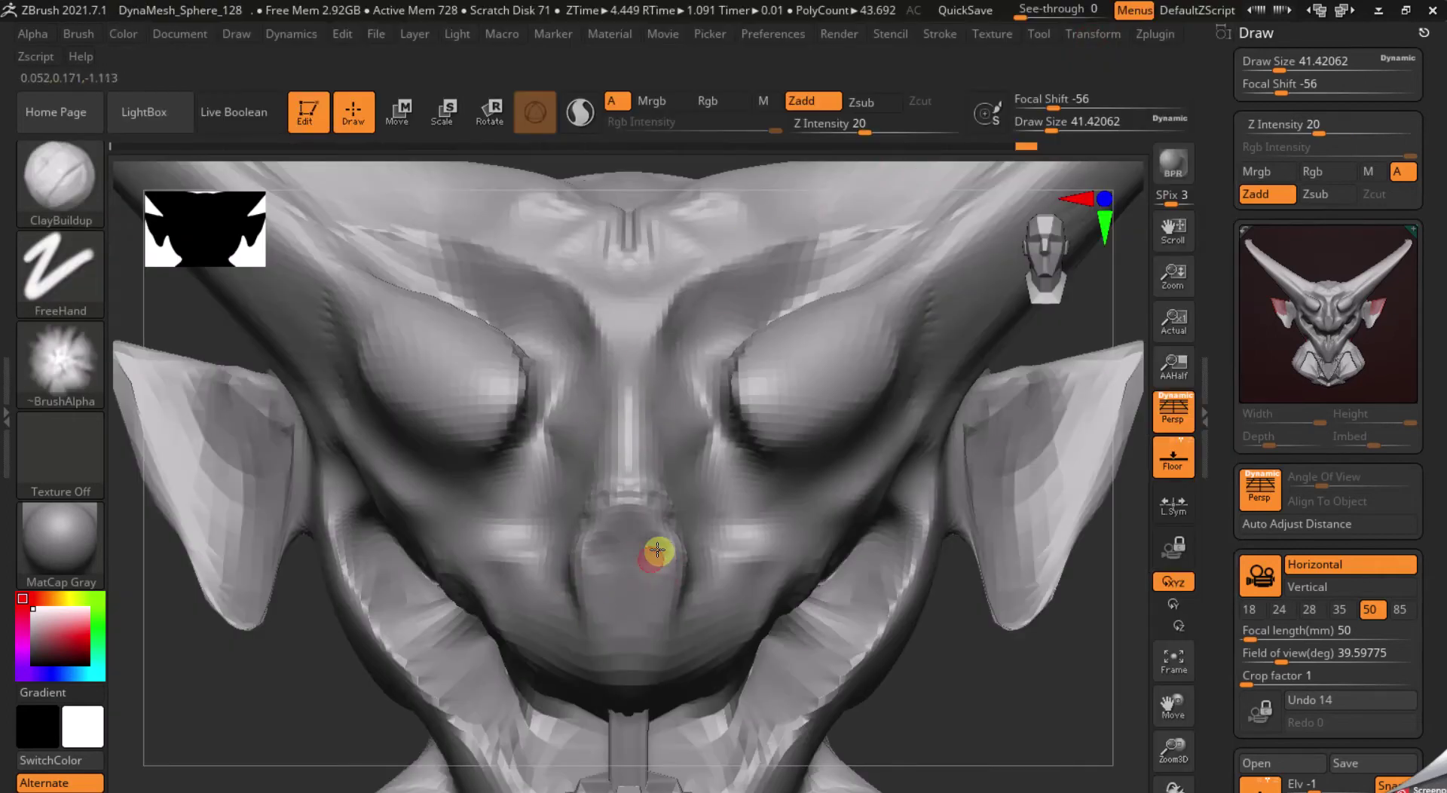
pyautogui.moveTo(655, 562); pyautogui.dragTo(649, 538)
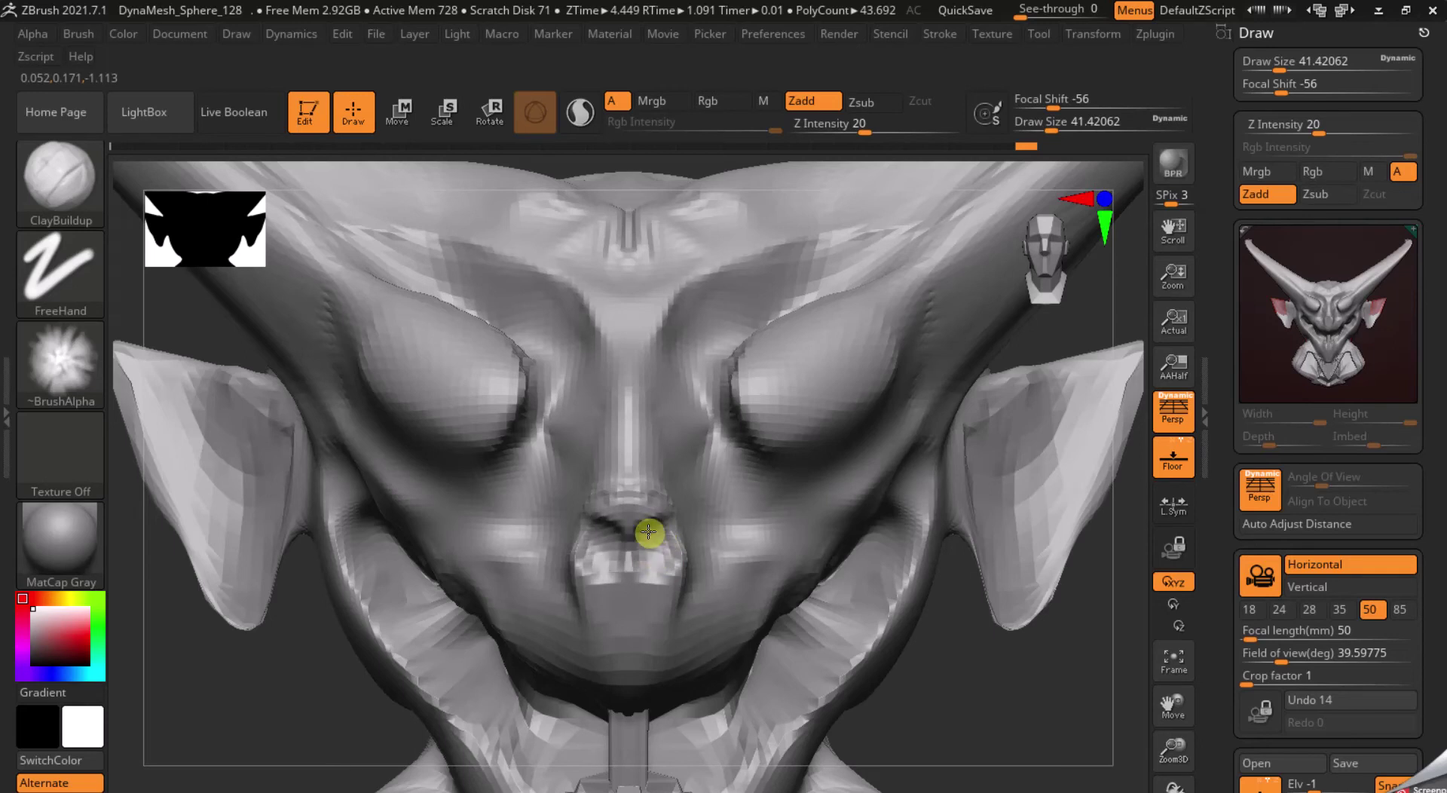
pyautogui.moveTo(660, 558)
pyautogui.mouseDown()
pyautogui.moveTo(662, 540)
pyautogui.moveTo(663, 603)
pyautogui.moveTo(636, 618)
pyautogui.moveTo(614, 615)
pyautogui.moveTo(663, 615)
pyautogui.moveTo(554, 601)
pyautogui.moveTo(508, 555)
pyautogui.moveTo(569, 604)
pyautogui.moveTo(640, 605)
pyautogui.moveTo(736, 573)
pyautogui.moveTo(856, 491)
pyautogui.moveTo(717, 565)
pyautogui.moveTo(610, 593)
pyautogui.moveTo(694, 592)
pyautogui.moveTo(609, 543)
pyautogui.mouseUp()
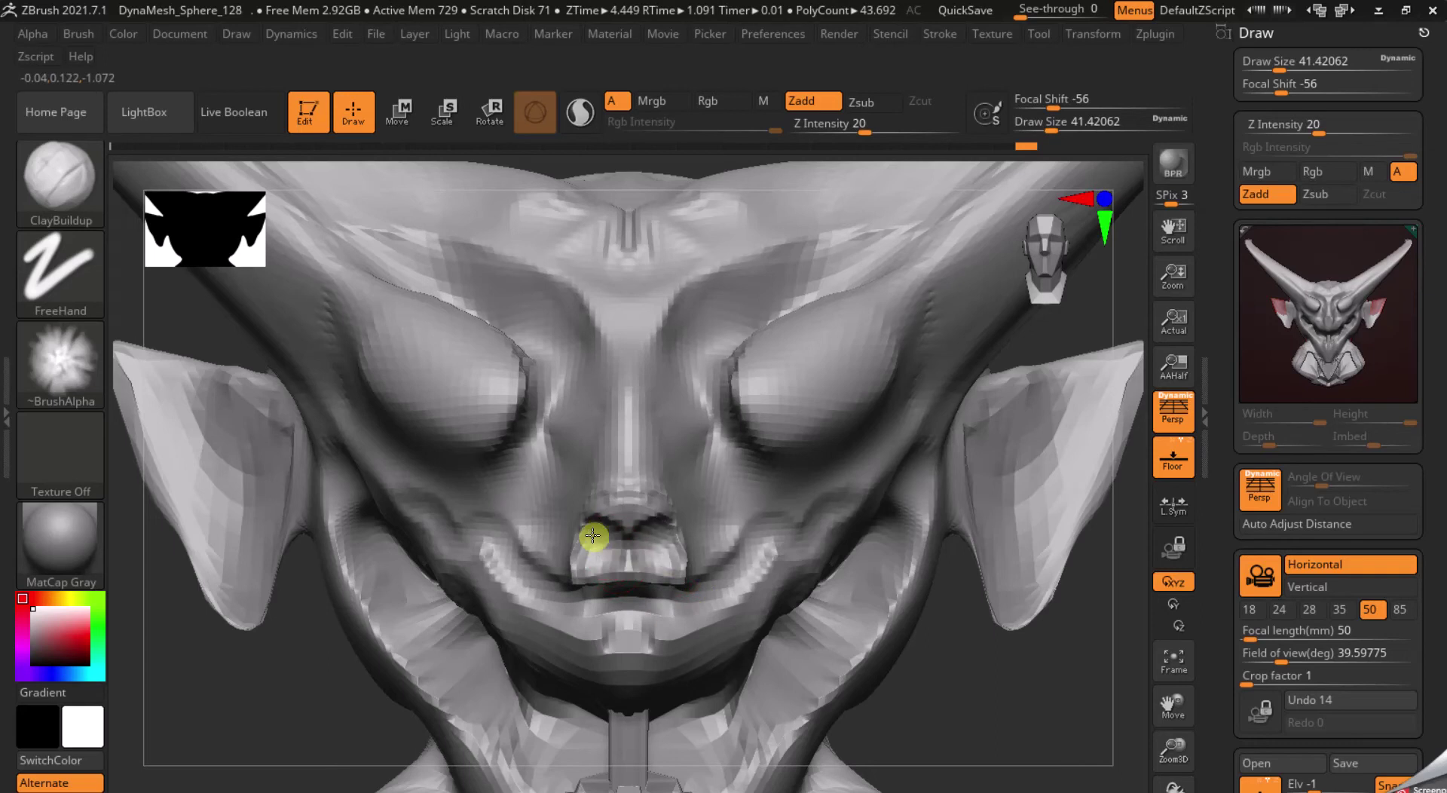
pyautogui.moveTo(588, 529)
pyautogui.mouseDown()
pyautogui.moveTo(595, 550)
pyautogui.moveTo(600, 533)
pyautogui.mouseUp()
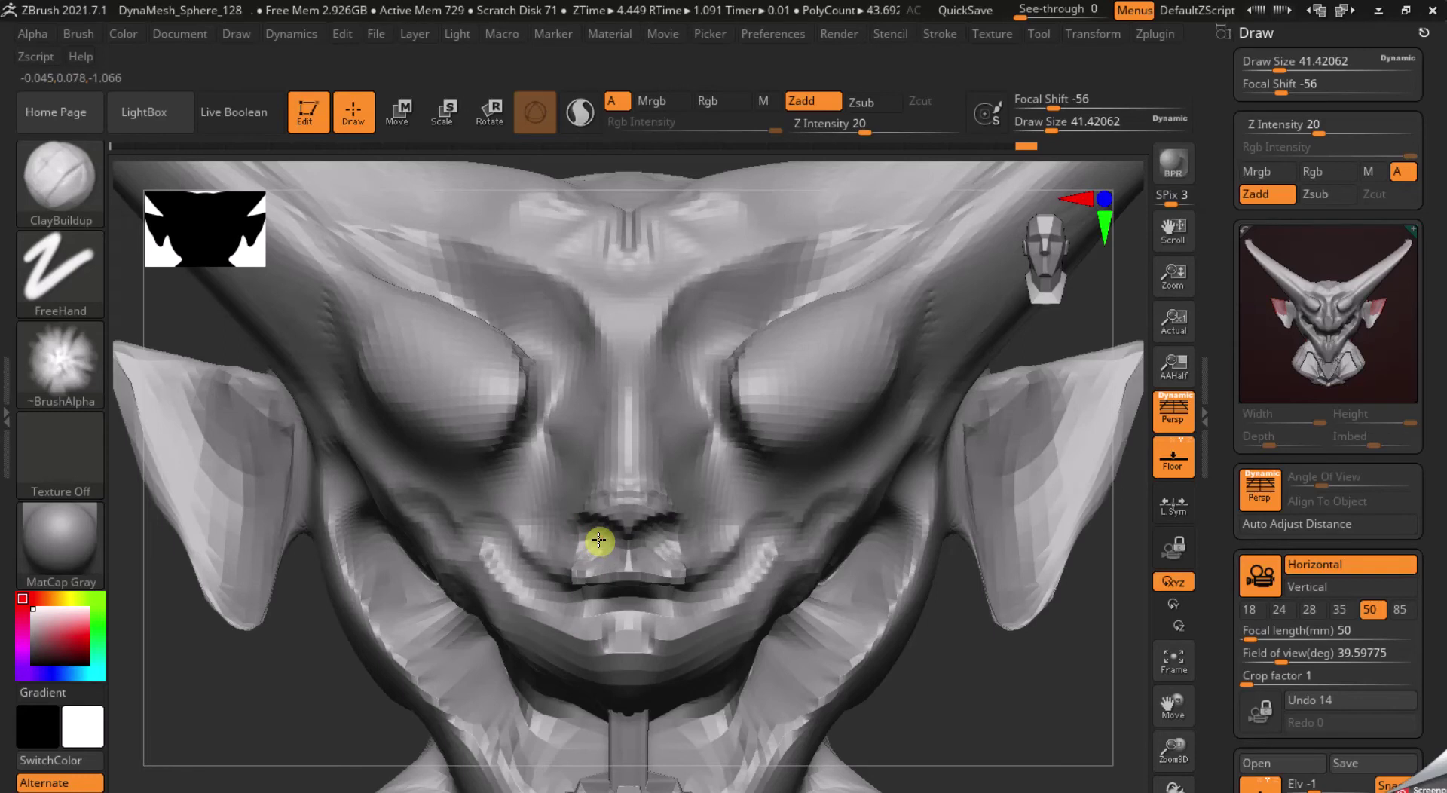
pyautogui.moveTo(605, 538)
pyautogui.mouseDown(button='right')
pyautogui.moveTo(724, 520)
pyautogui.moveTo(678, 517)
pyautogui.mouseUp(button='right')
pyautogui.press('shift')
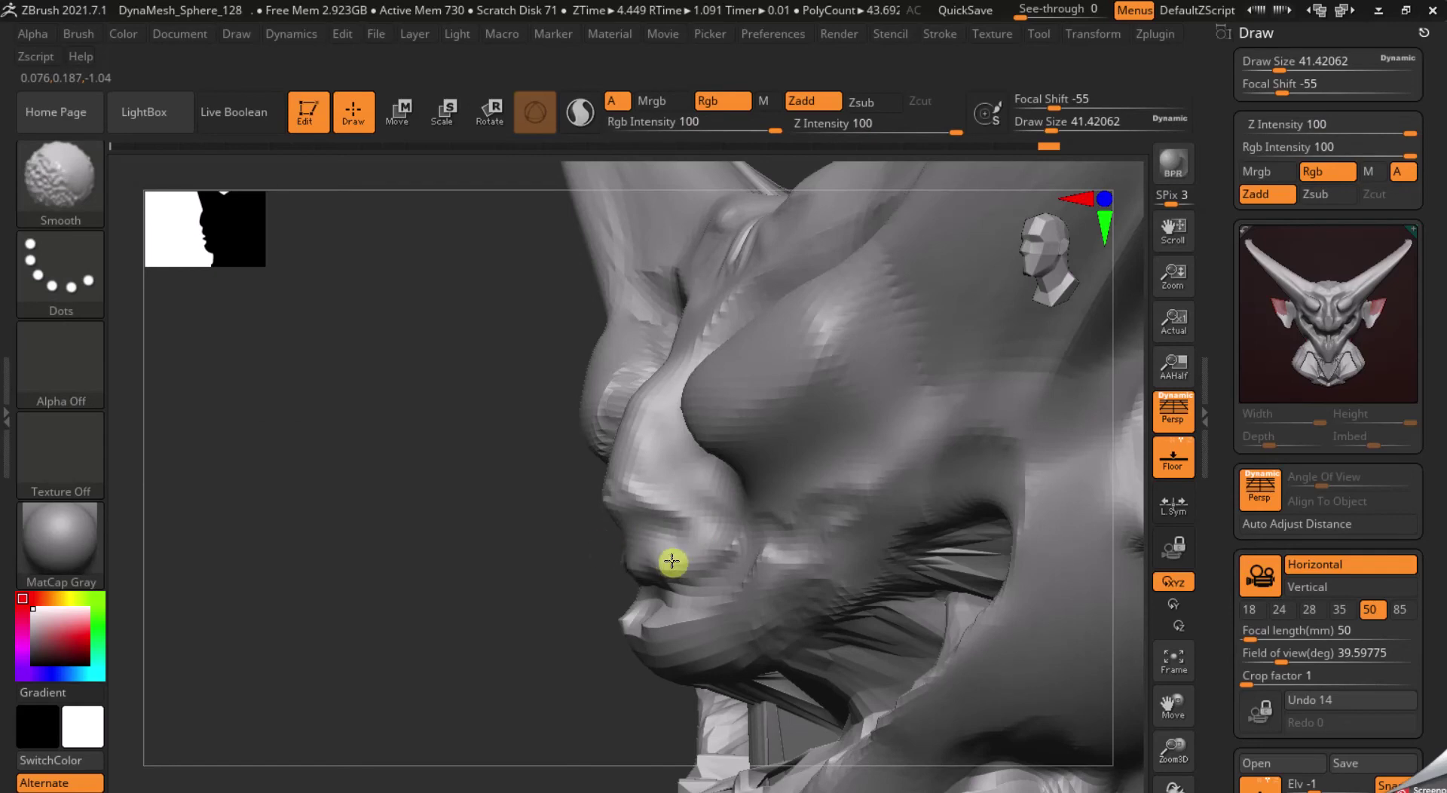
# - Return to the front view, smooth the upper and lower lips, and build clay across both upper eyelids
pyautogui.moveTo(731, 549)
pyautogui.mouseDown(button='right')
pyautogui.moveTo(827, 534)
pyautogui.moveTo(707, 567)
pyautogui.mouseUp(button='right')
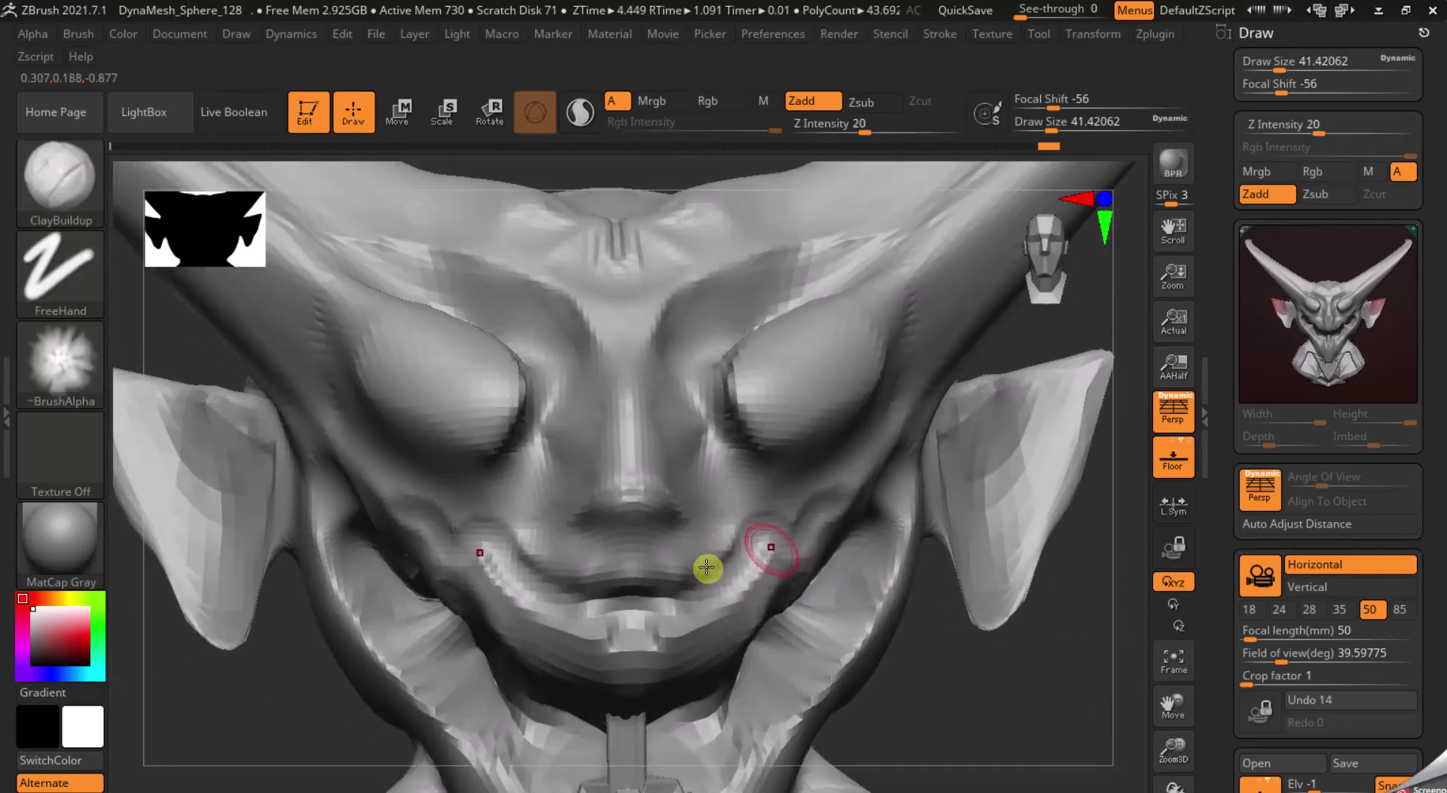
pyautogui.moveTo(694, 571)
pyautogui.keyDown('shift'); pyautogui.mouseDown()
pyautogui.moveTo(737, 557)
pyautogui.moveTo(694, 580)
pyautogui.moveTo(607, 579)
pyautogui.moveTo(502, 544)
pyautogui.mouseUp(); pyautogui.keyUp('shift')
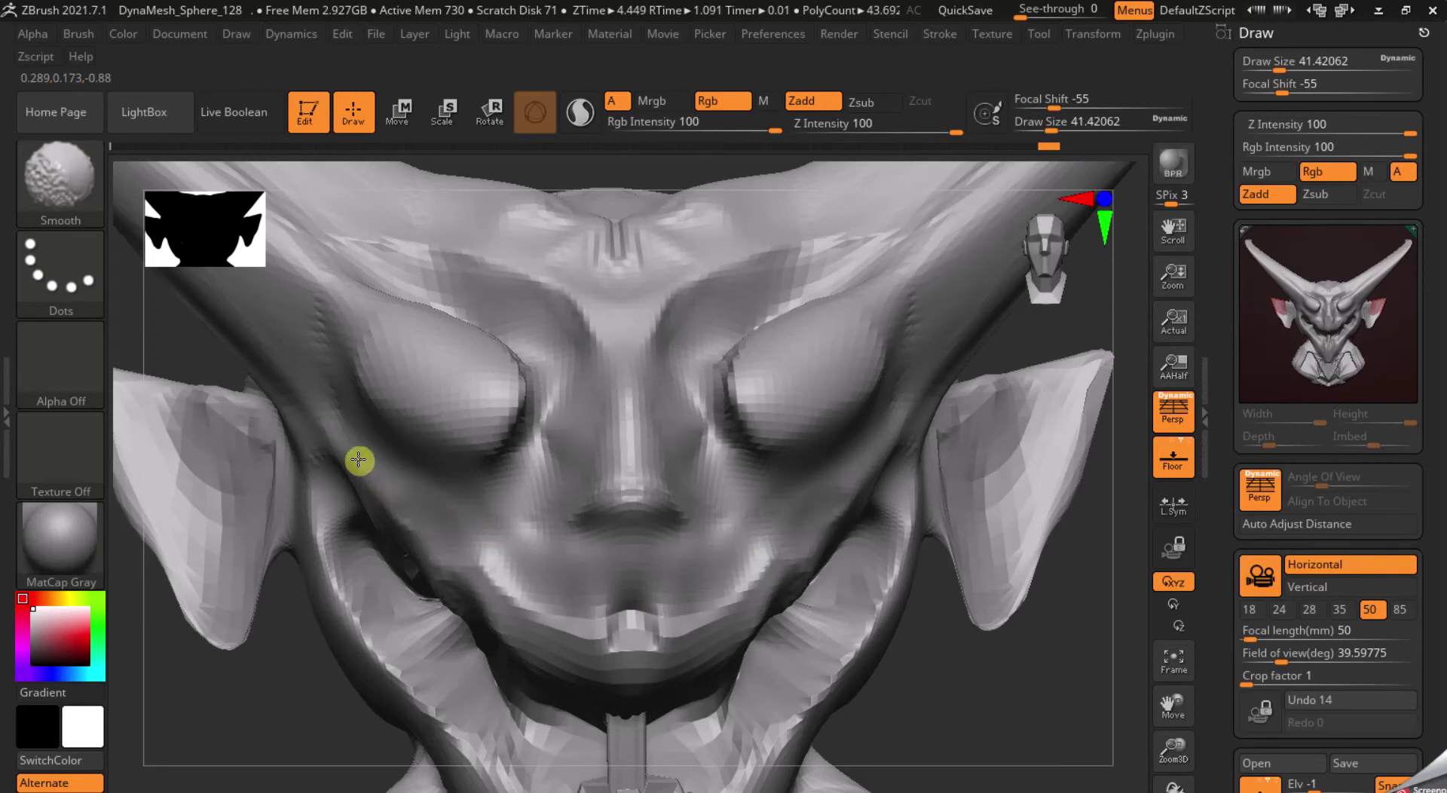
pyautogui.keyDown('shift'); pyautogui.moveTo(511, 612); pyautogui.dragTo(691, 591); pyautogui.keyUp('shift')
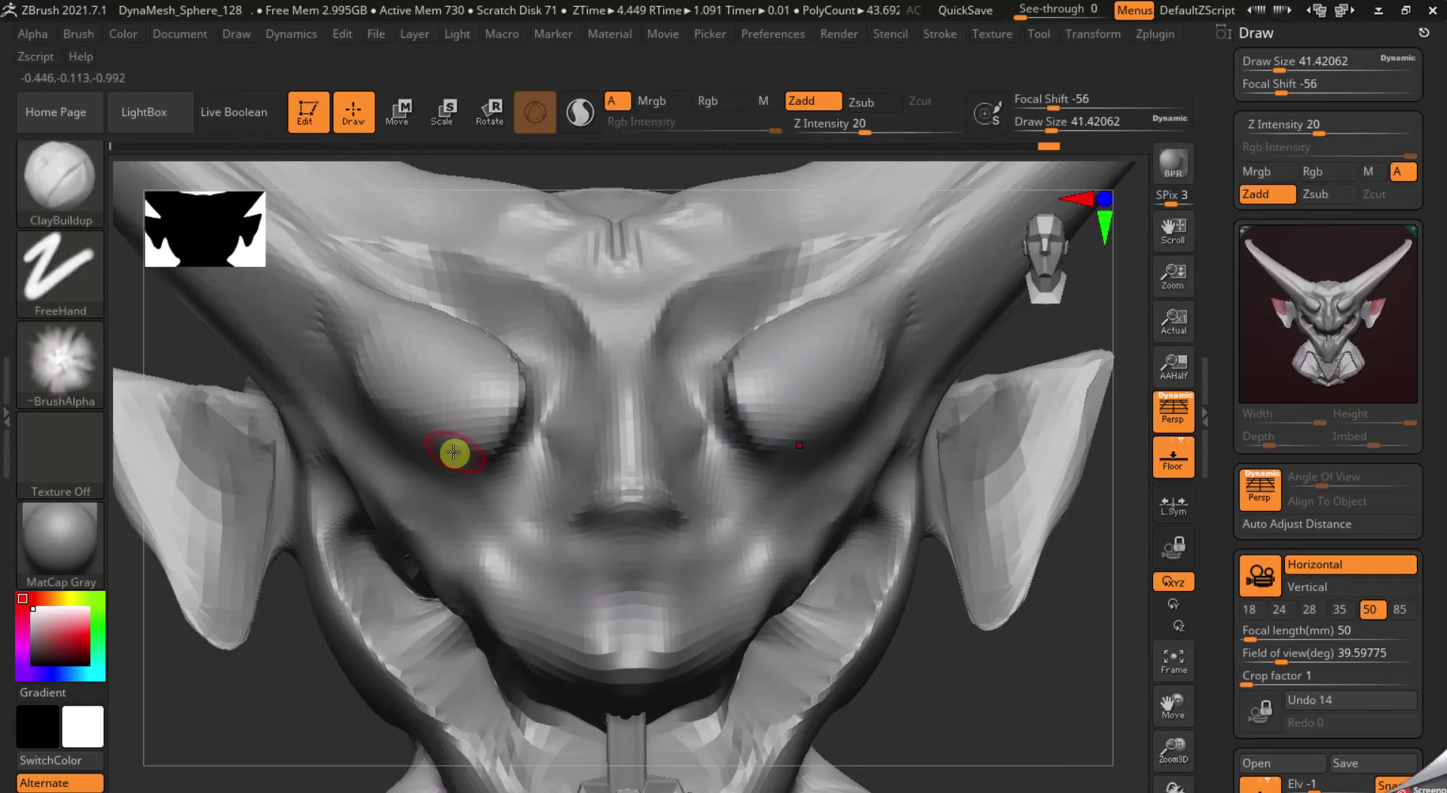
pyautogui.moveTo(459, 437)
pyautogui.mouseDown()
pyautogui.moveTo(422, 347)
pyautogui.moveTo(397, 337)
pyautogui.moveTo(430, 379)
pyautogui.moveTo(383, 336)
pyautogui.moveTo(392, 391)
pyautogui.moveTo(382, 333)
pyautogui.moveTo(458, 399)
pyautogui.moveTo(337, 298)
pyautogui.moveTo(490, 397)
pyautogui.moveTo(359, 320)
pyautogui.moveTo(462, 392)
pyautogui.moveTo(431, 388)
pyautogui.moveTo(336, 314)
pyautogui.moveTo(455, 400)
pyautogui.moveTo(375, 361)
pyautogui.moveTo(329, 310)
pyautogui.moveTo(449, 394)
pyautogui.moveTo(375, 359)
pyautogui.moveTo(314, 297)
pyautogui.moveTo(482, 385)
pyautogui.moveTo(269, 252)
pyautogui.moveTo(426, 365)
pyautogui.moveTo(210, 257)
pyautogui.moveTo(362, 349)
pyautogui.moveTo(252, 258)
pyautogui.moveTo(437, 375)
pyautogui.moveTo(358, 336)
pyautogui.mouseUp()
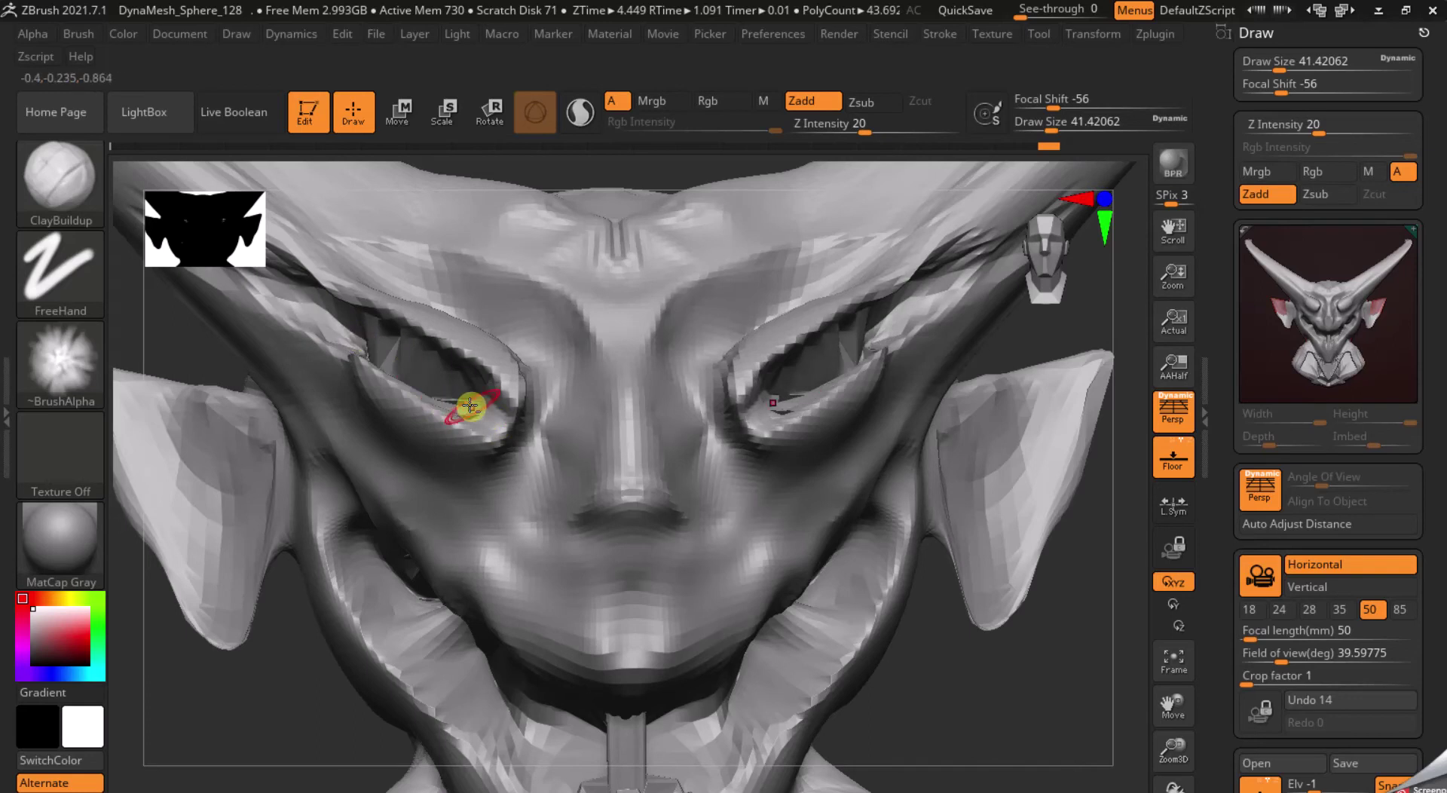
# - Reshape the inner and lower eyelids, then smooth the upper lids, brows and the horn ridge
pyautogui.moveTo(458, 399)
pyautogui.mouseDown()
pyautogui.moveTo(420, 365)
pyautogui.moveTo(536, 466)
pyautogui.moveTo(438, 379)
pyautogui.moveTo(523, 475)
pyautogui.moveTo(423, 336)
pyautogui.moveTo(425, 376)
pyautogui.moveTo(384, 327)
pyautogui.moveTo(507, 460)
pyautogui.mouseUp()
pyautogui.moveTo(422, 358)
pyautogui.keyDown('shift'); pyautogui.mouseDown()
pyautogui.moveTo(533, 459)
pyautogui.moveTo(271, 285)
pyautogui.moveTo(365, 336)
pyautogui.mouseUp(); pyautogui.keyUp('shift')
pyautogui.moveTo(442, 395)
pyautogui.keyDown('shift'); pyautogui.mouseDown()
pyautogui.moveTo(355, 316)
pyautogui.moveTo(438, 374)
pyautogui.mouseUp(); pyautogui.keyUp('shift')
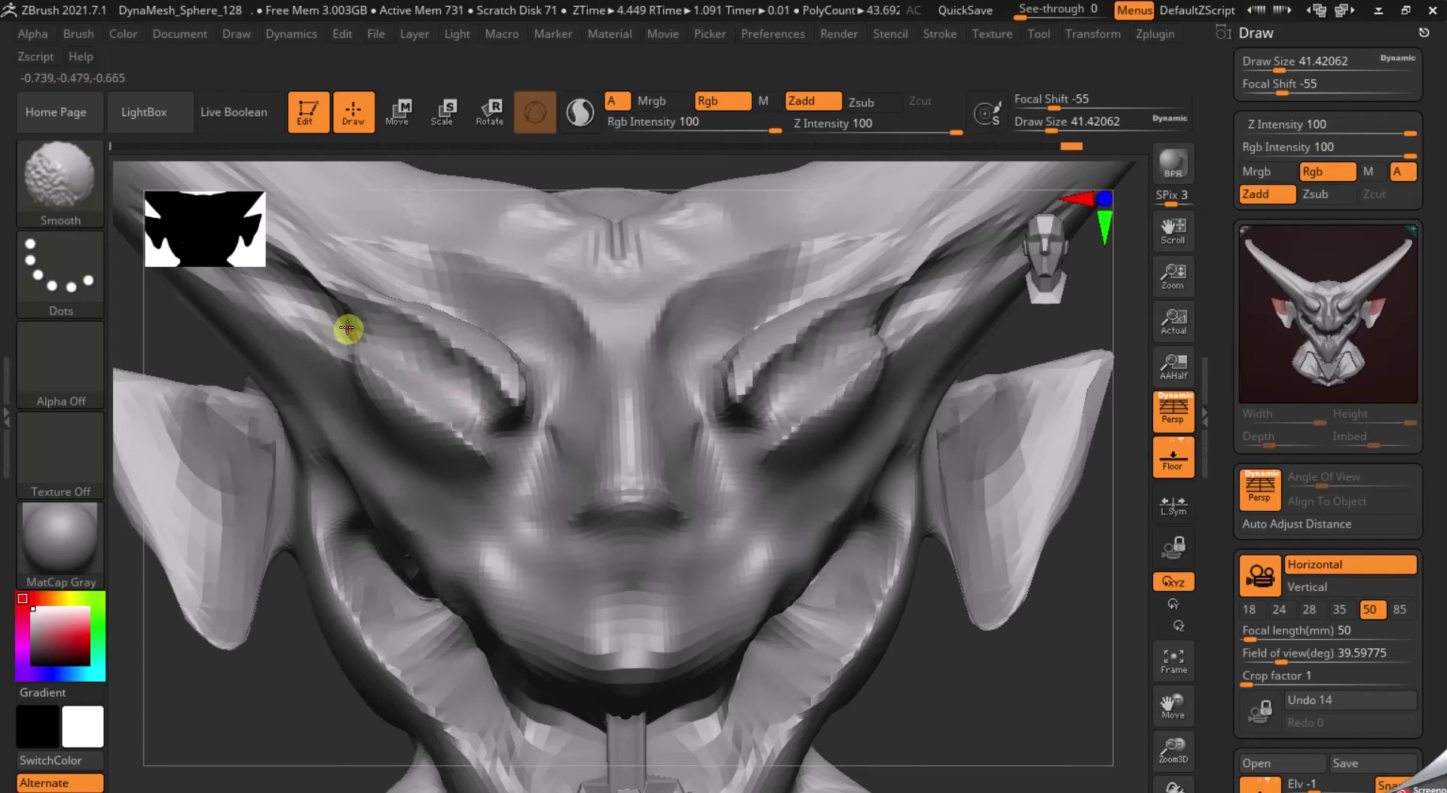
pyautogui.keyDown('shift'); pyautogui.moveTo(346, 323); pyautogui.dragTo(377, 351); pyautogui.keyUp('shift')
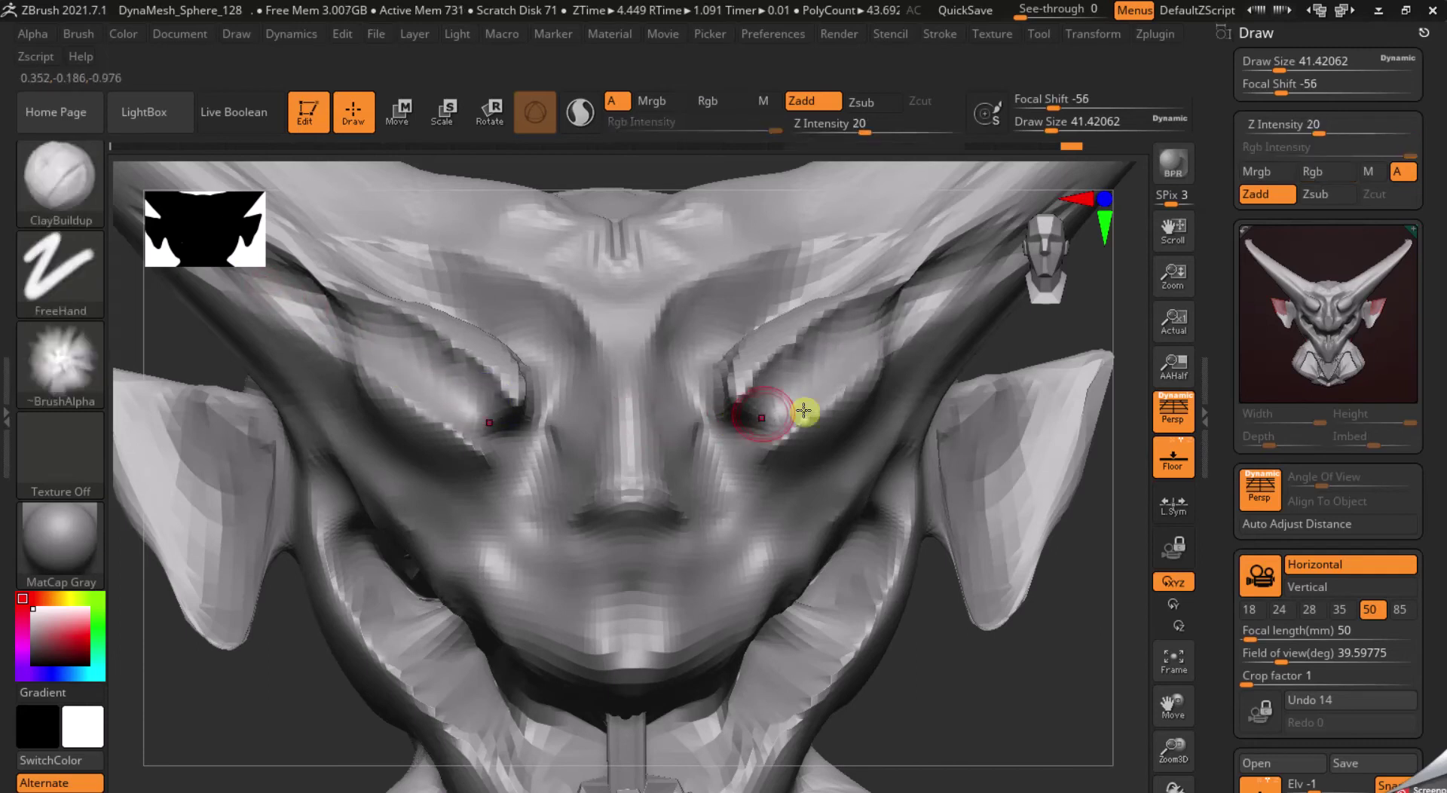
pyautogui.moveTo(870, 357)
pyautogui.keyDown('shift'); pyautogui.mouseDown()
pyautogui.moveTo(904, 307)
pyautogui.moveTo(985, 252)
pyautogui.mouseUp(); pyautogui.keyUp('shift')
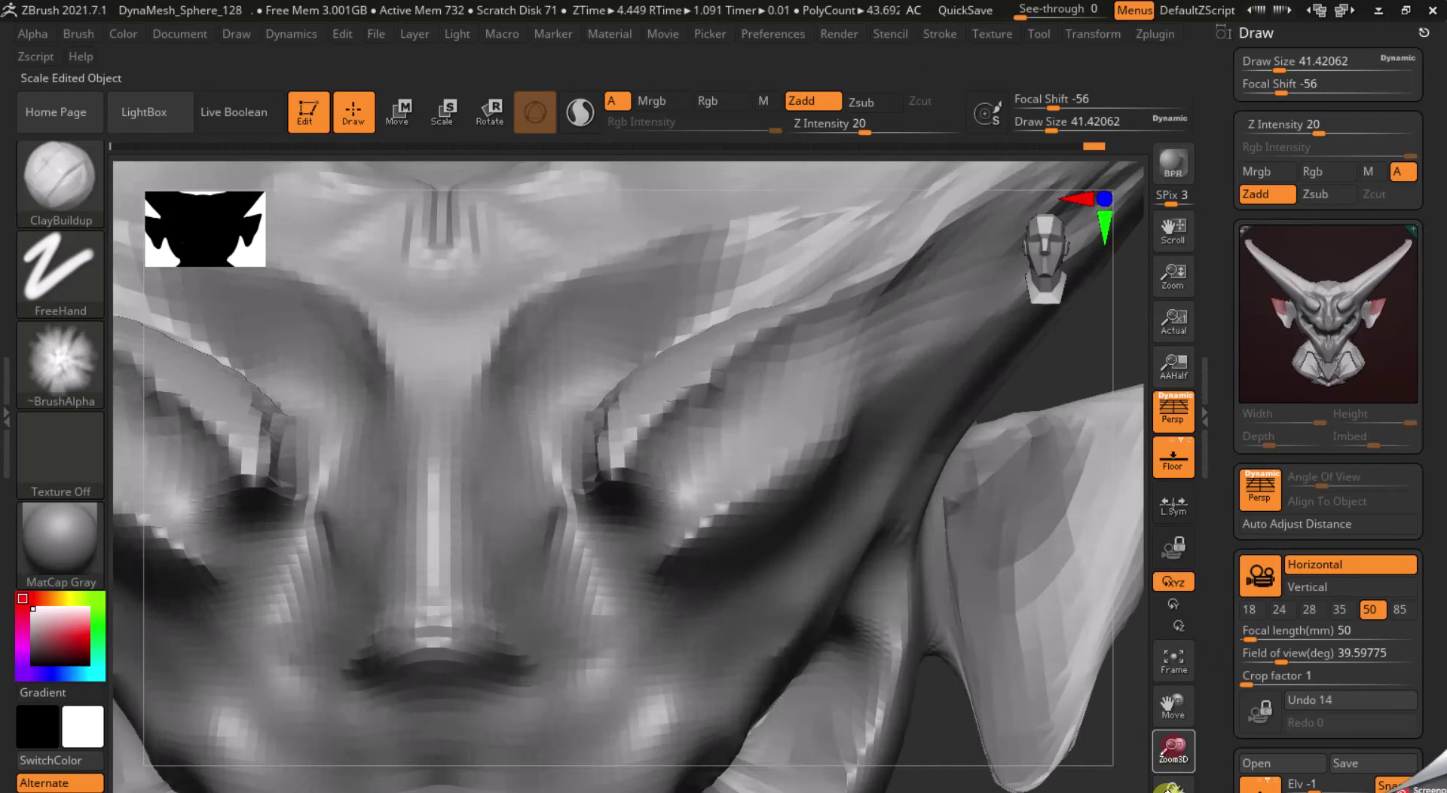
pyautogui.moveTo(1174, 750)
pyautogui.mouseDown()
pyautogui.moveTo(1140, 641)
pyautogui.moveTo(1115, 703)
pyautogui.moveTo(1161, 747)
pyautogui.moveTo(1134, 736)
pyautogui.moveTo(1137, 775)
pyautogui.moveTo(1111, 724)
pyautogui.mouseUp()
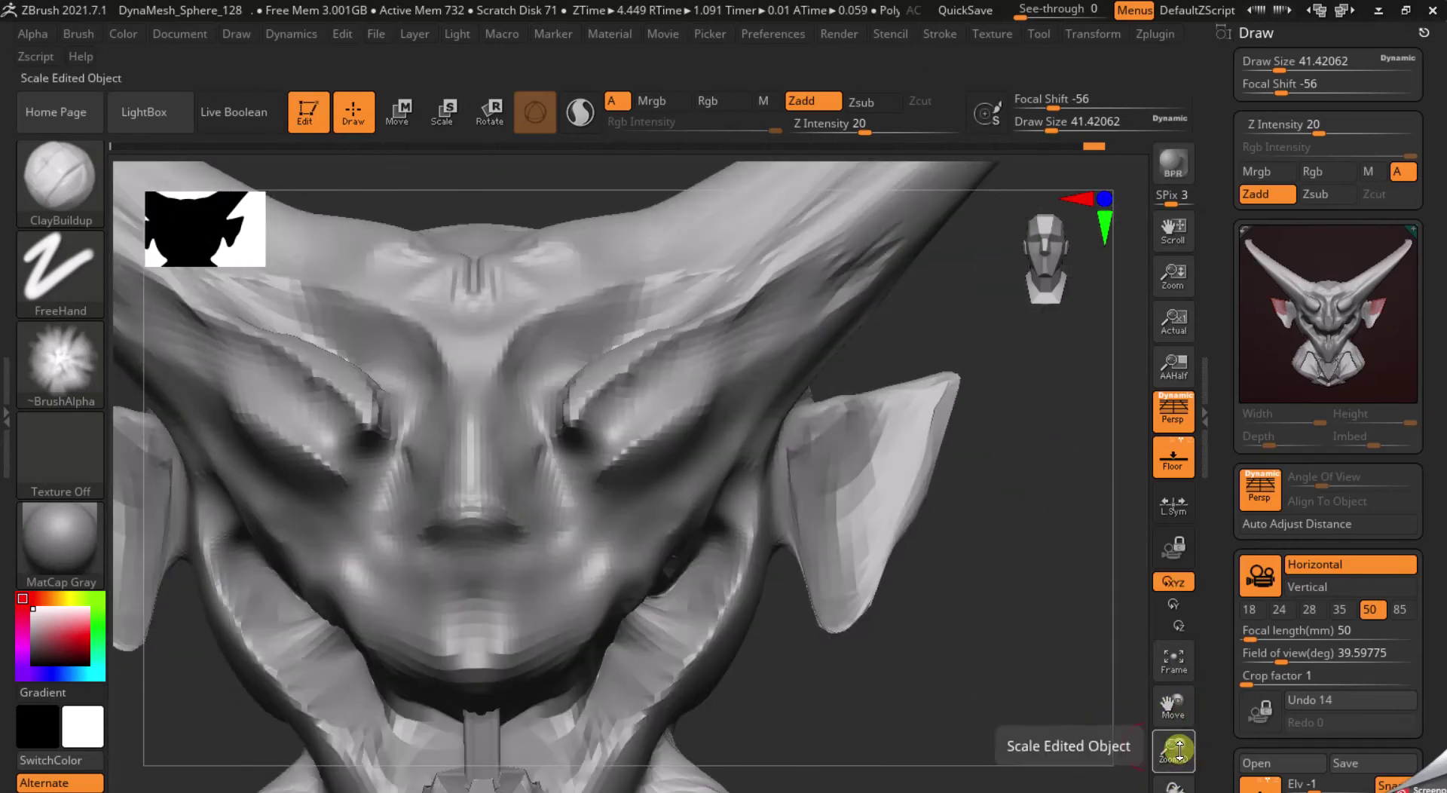
# - Zoom out to show the whole head and horns, then bring up the Material library
pyautogui.press('c')
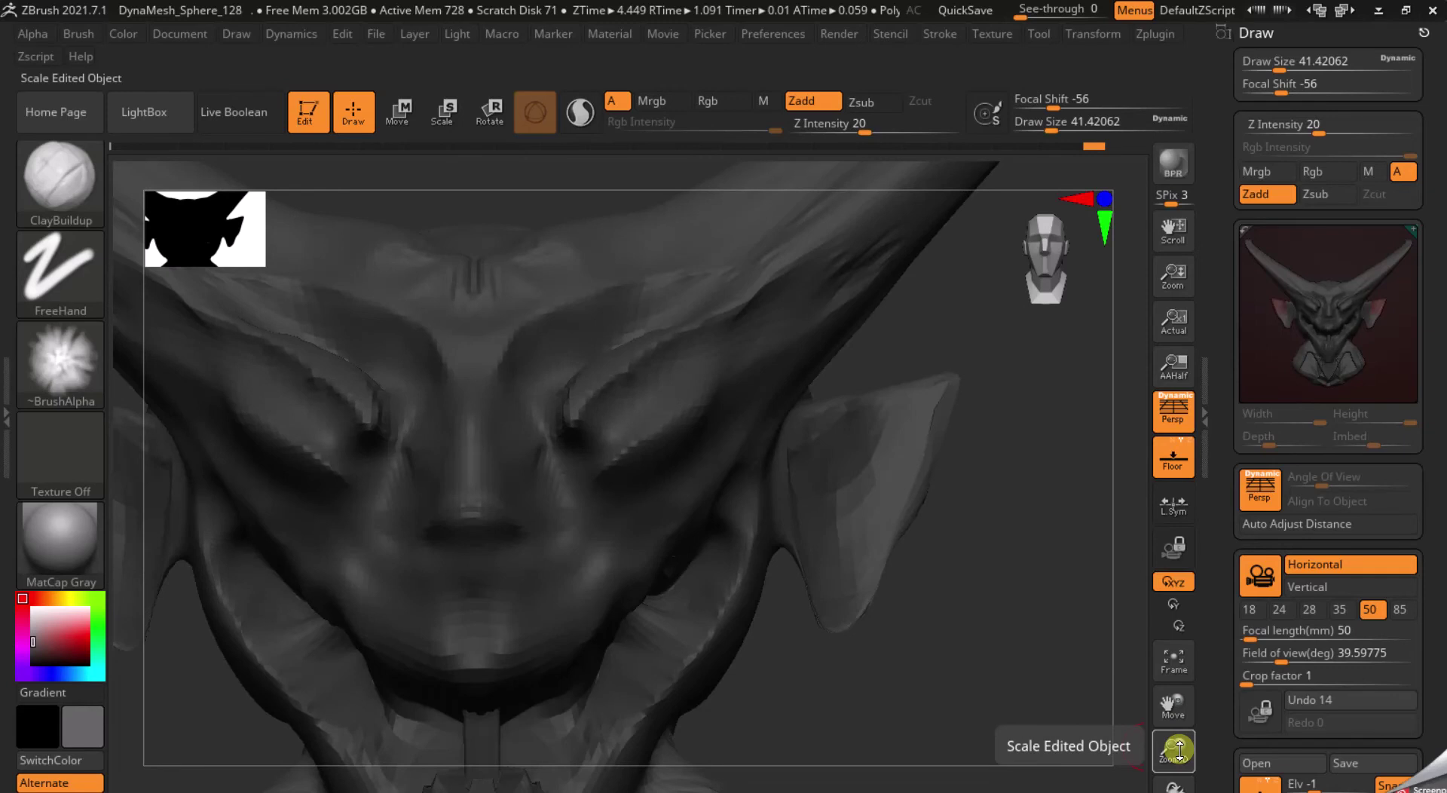
pyautogui.press('ctrl')
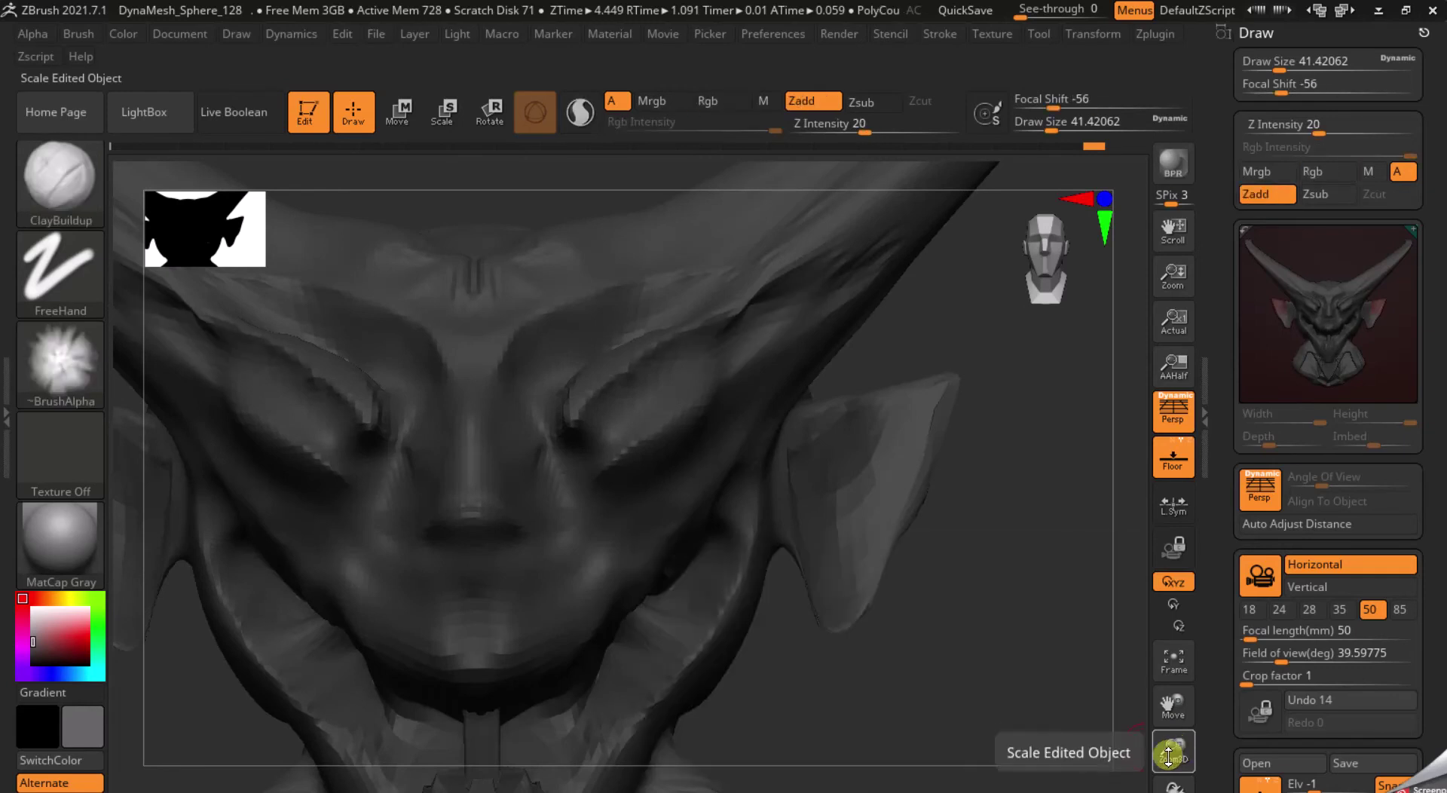
pyautogui.press('ctrl')
pyautogui.press('ctrl')
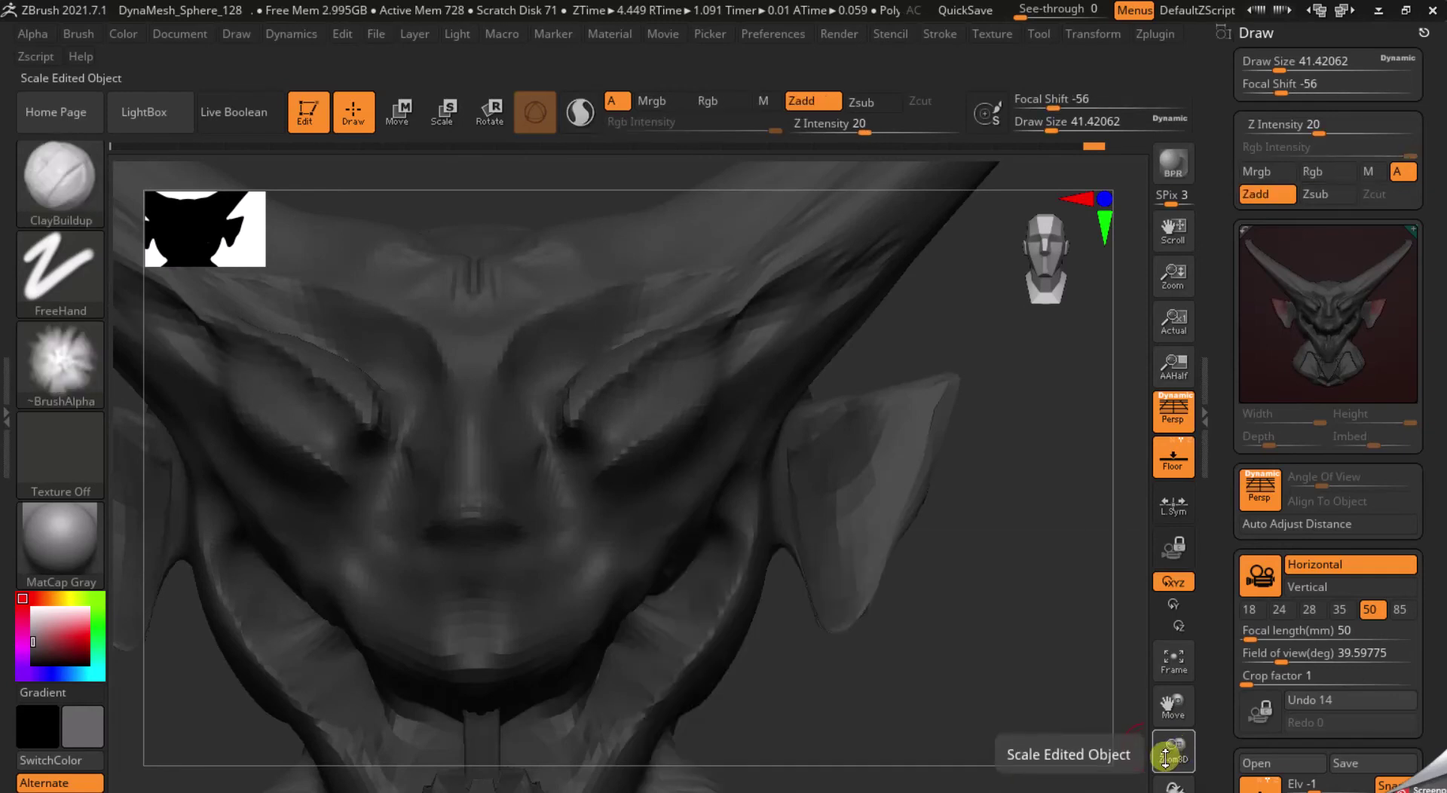
pyautogui.moveTo(1166, 758); pyautogui.dragTo(1169, 754)
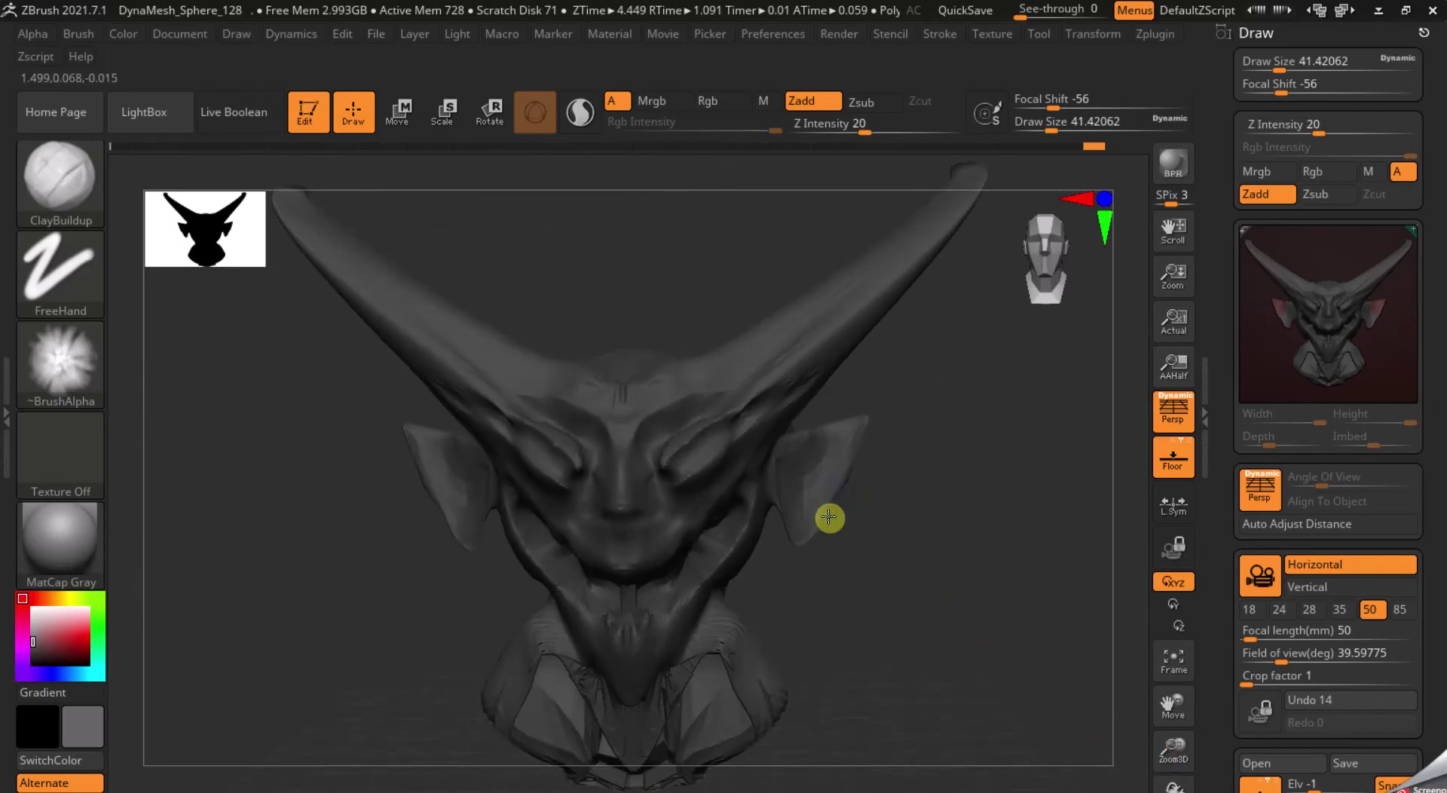
pyautogui.click(60, 539)
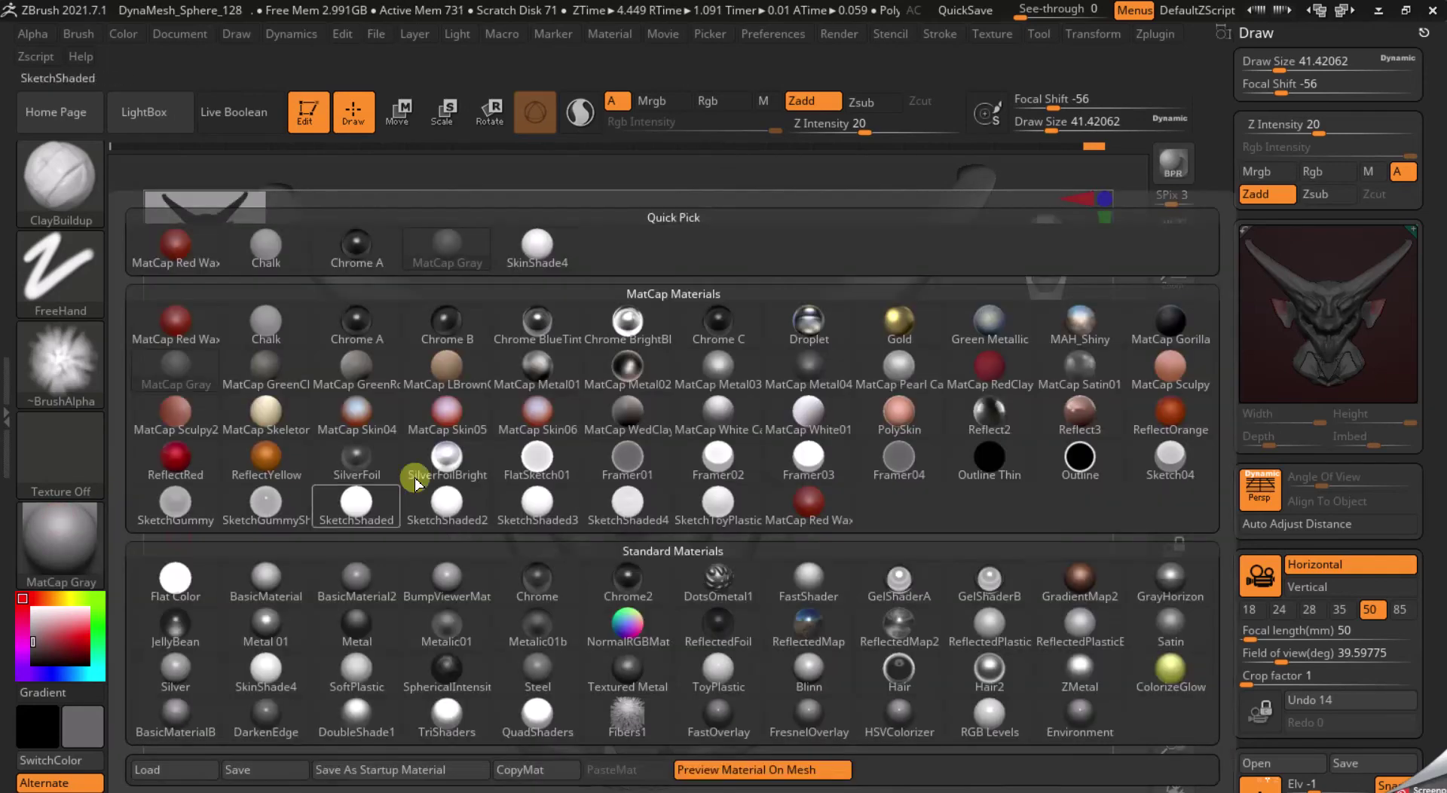
# - Apply MatCap WedClay01 to the bust, try a dark red tint, and return to front view
pyautogui.click(636, 436)
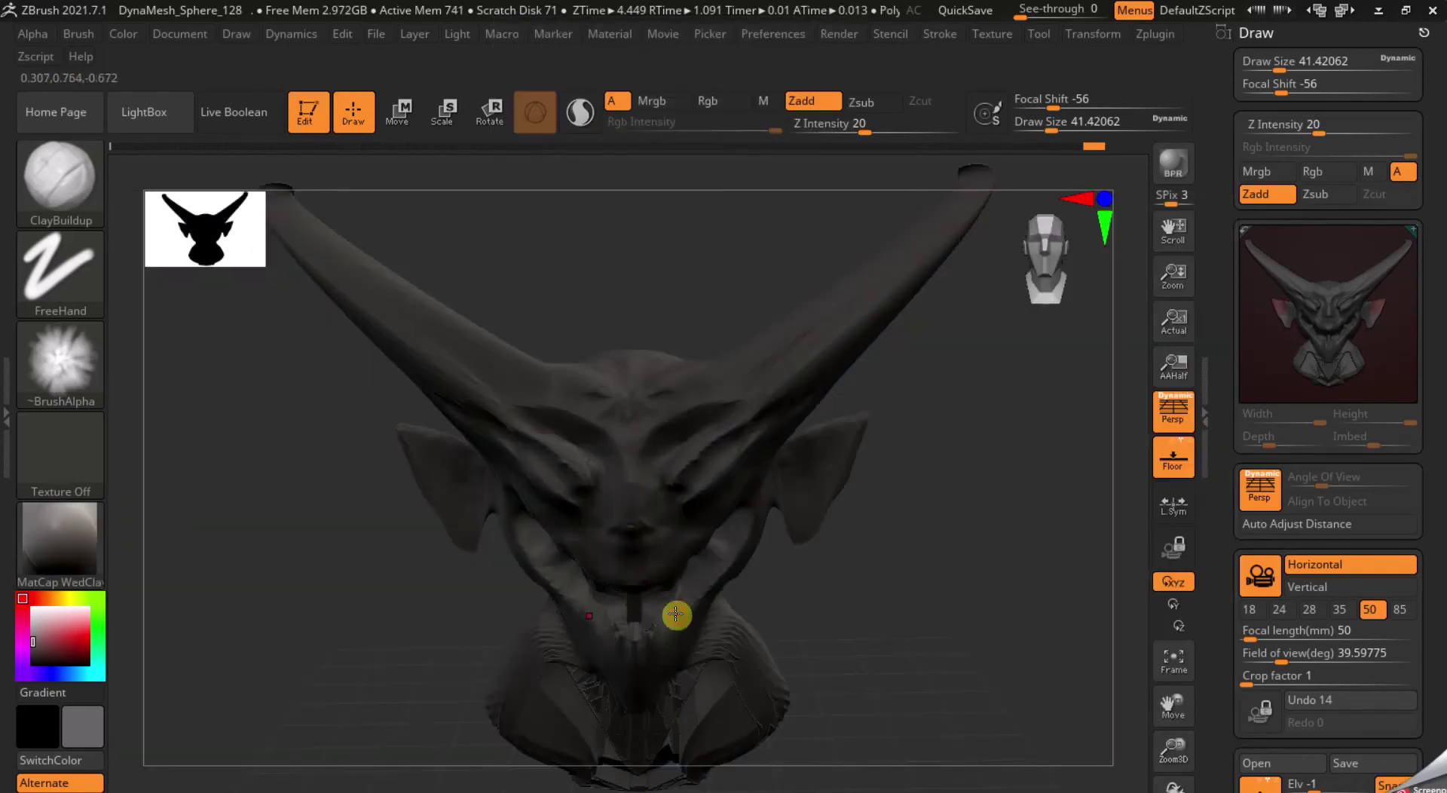
pyautogui.moveTo(79, 626)
pyautogui.mouseDown()
pyautogui.moveTo(87, 658)
pyautogui.moveTo(72, 651)
pyautogui.mouseUp()
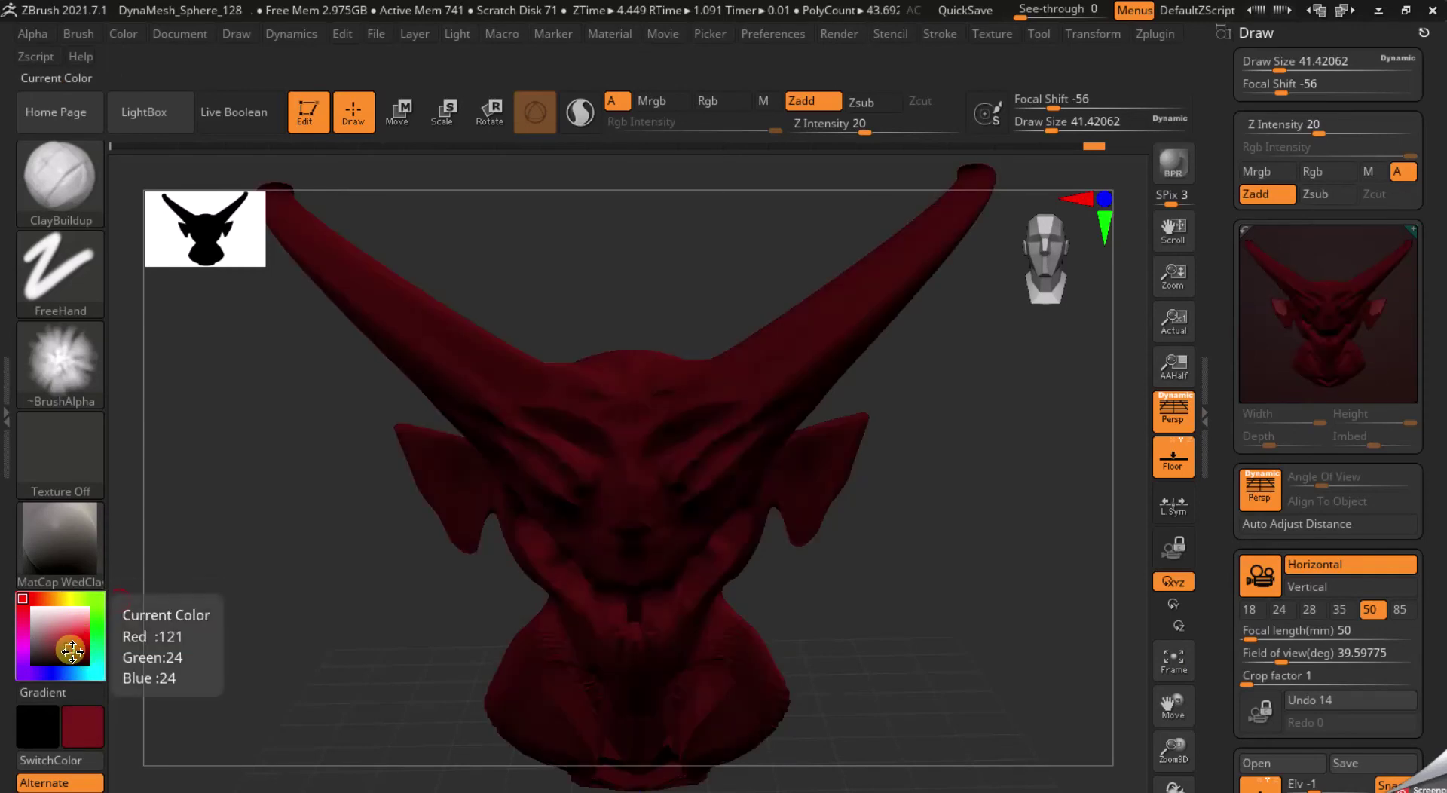
pyautogui.moveTo(660, 435)
pyautogui.mouseDown(button='right')
pyautogui.moveTo(610, 414)
pyautogui.moveTo(569, 420)
pyautogui.moveTo(678, 475)
pyautogui.moveTo(678, 417)
pyautogui.moveTo(656, 413)
pyautogui.mouseUp(button='right')
pyautogui.click(75, 628)
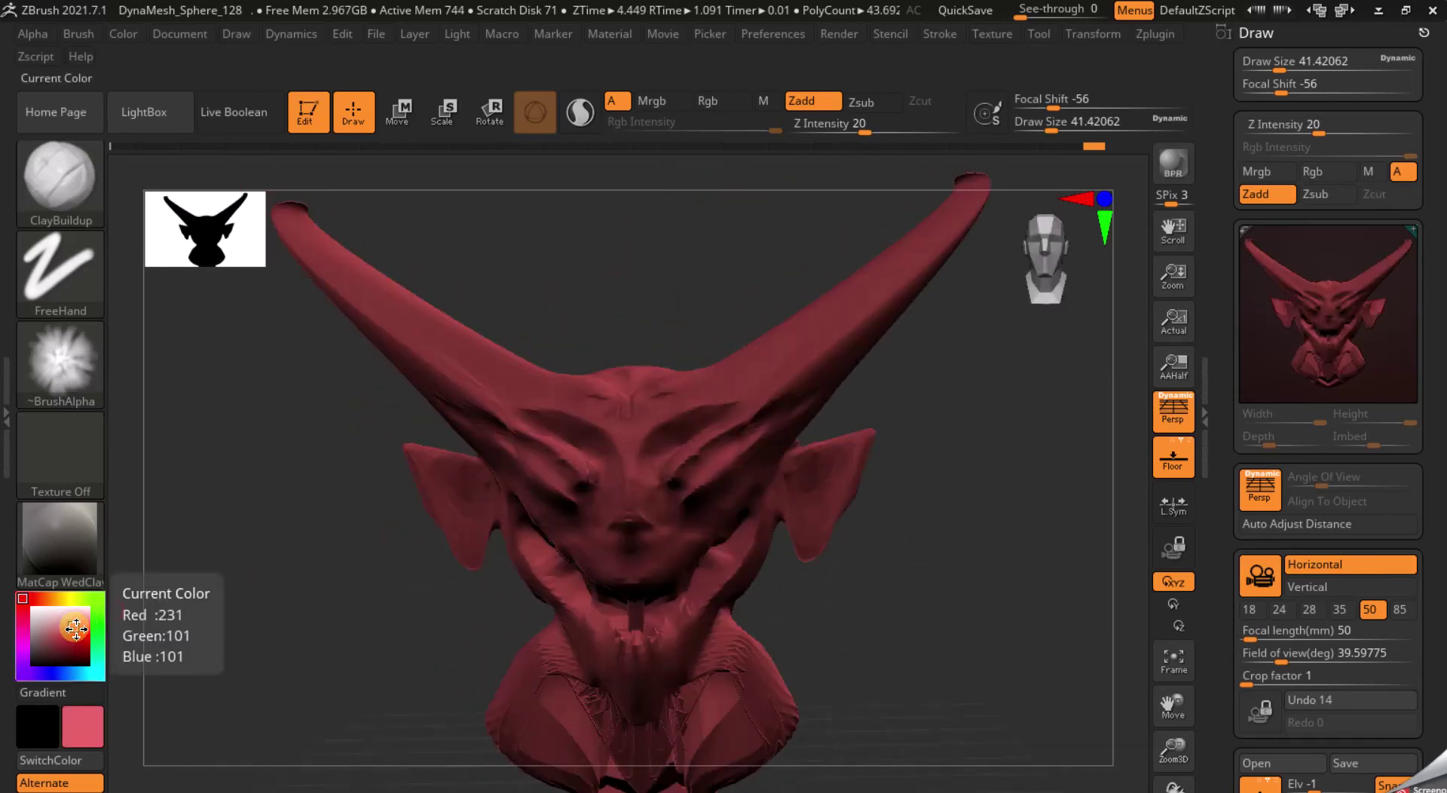
# - Try several colours, settle on golden yellow (236, 187, 39), and zoom out to fit the bust
pyautogui.click(68, 612)
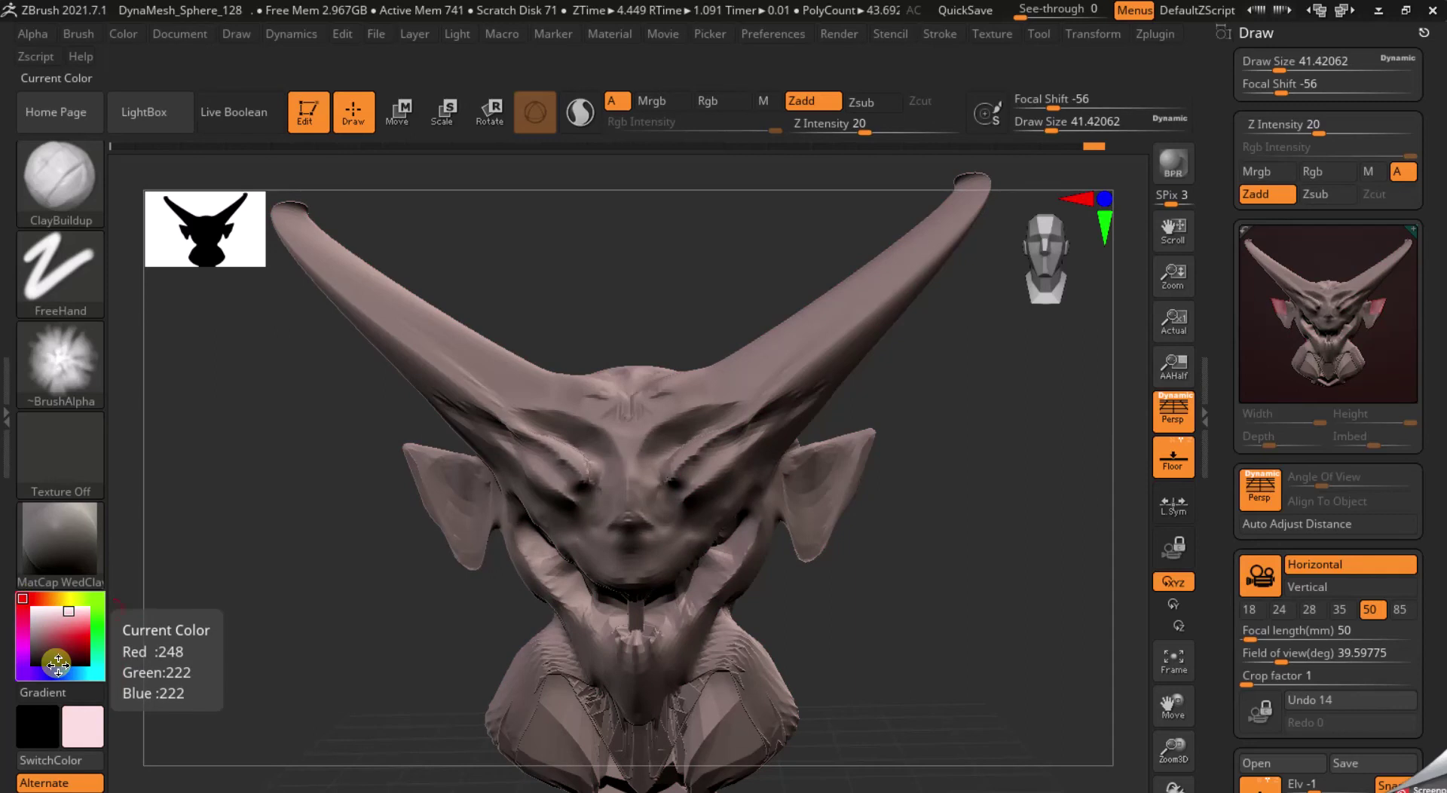
pyautogui.click(47, 673)
pyautogui.click(79, 628)
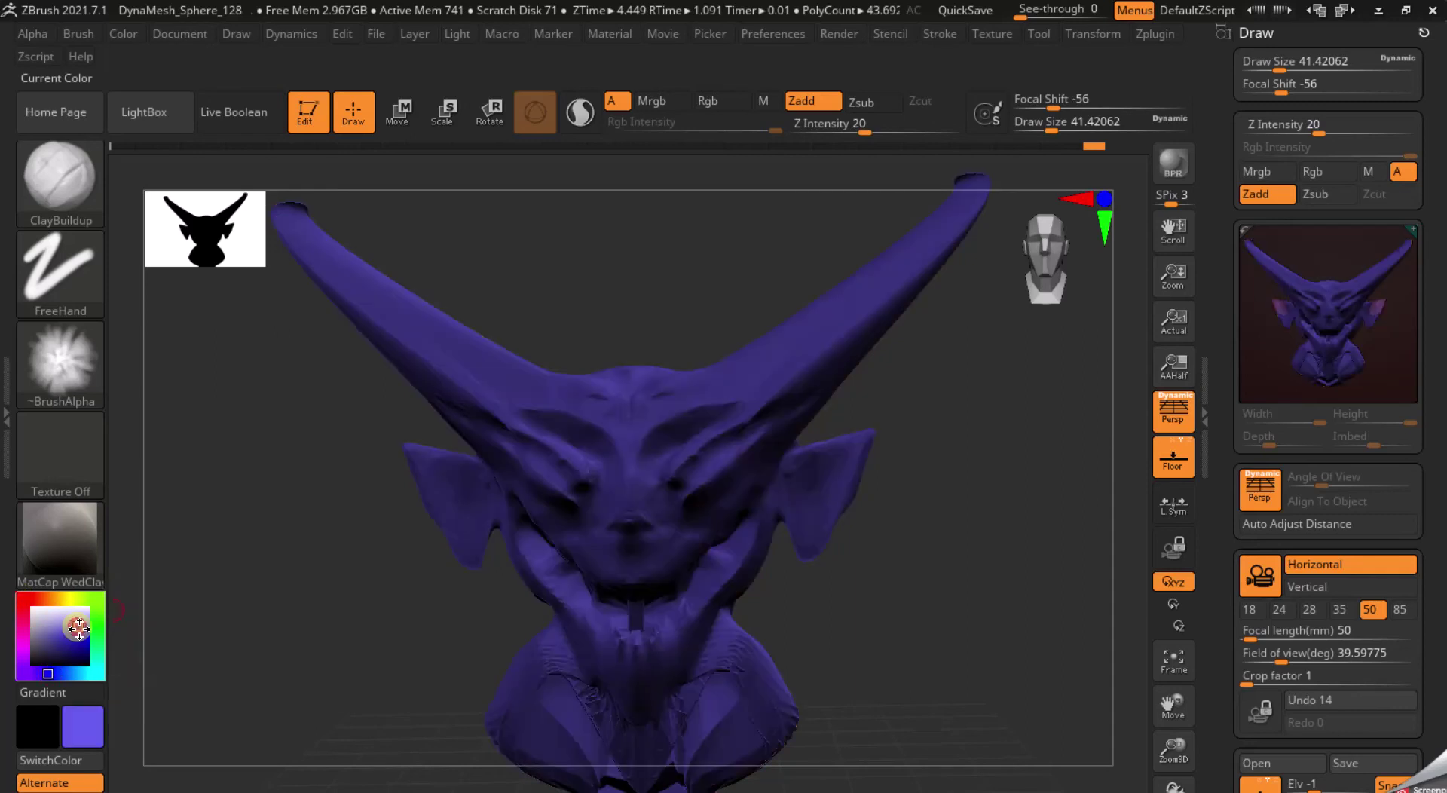
pyautogui.click(49, 625)
pyautogui.click(24, 611)
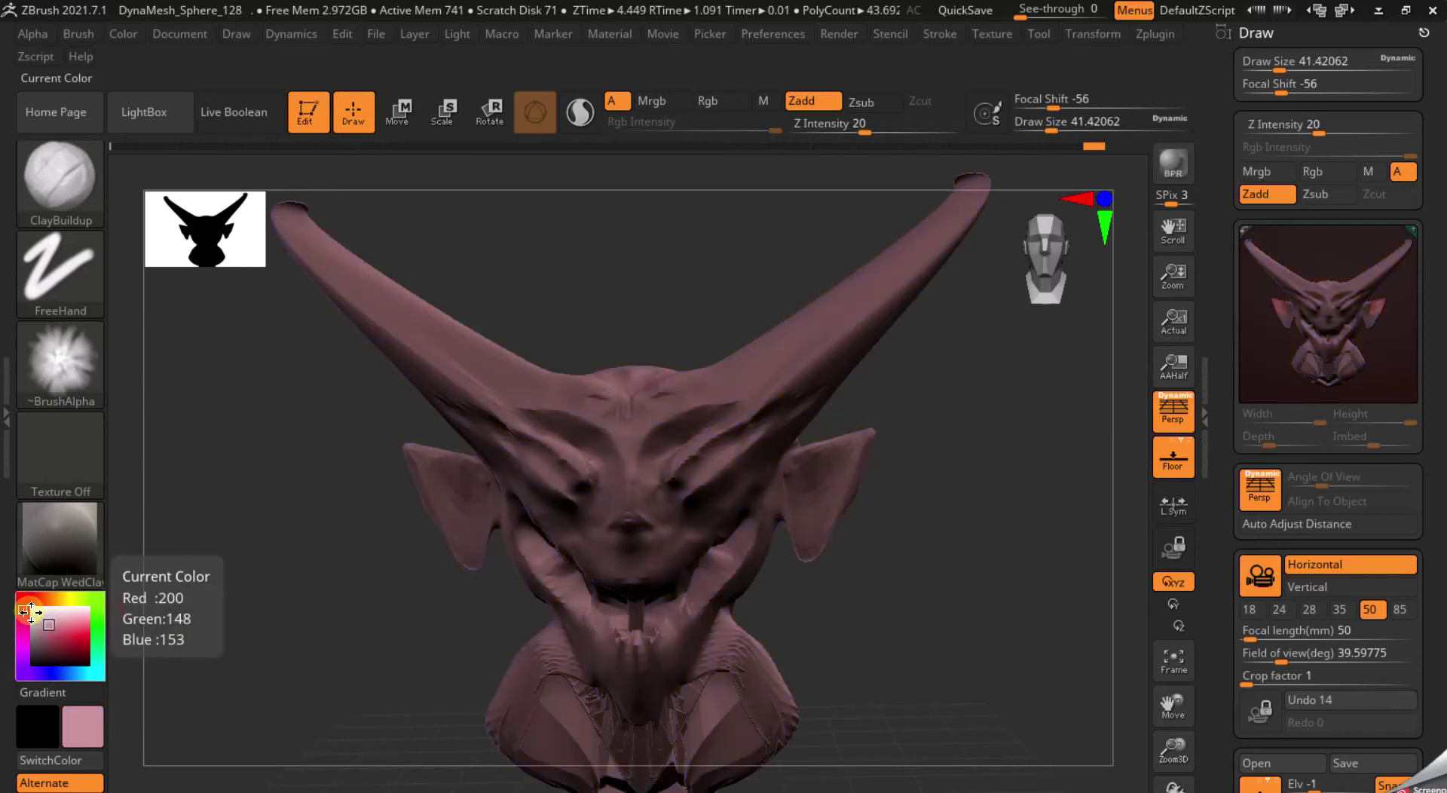
pyautogui.click(62, 601)
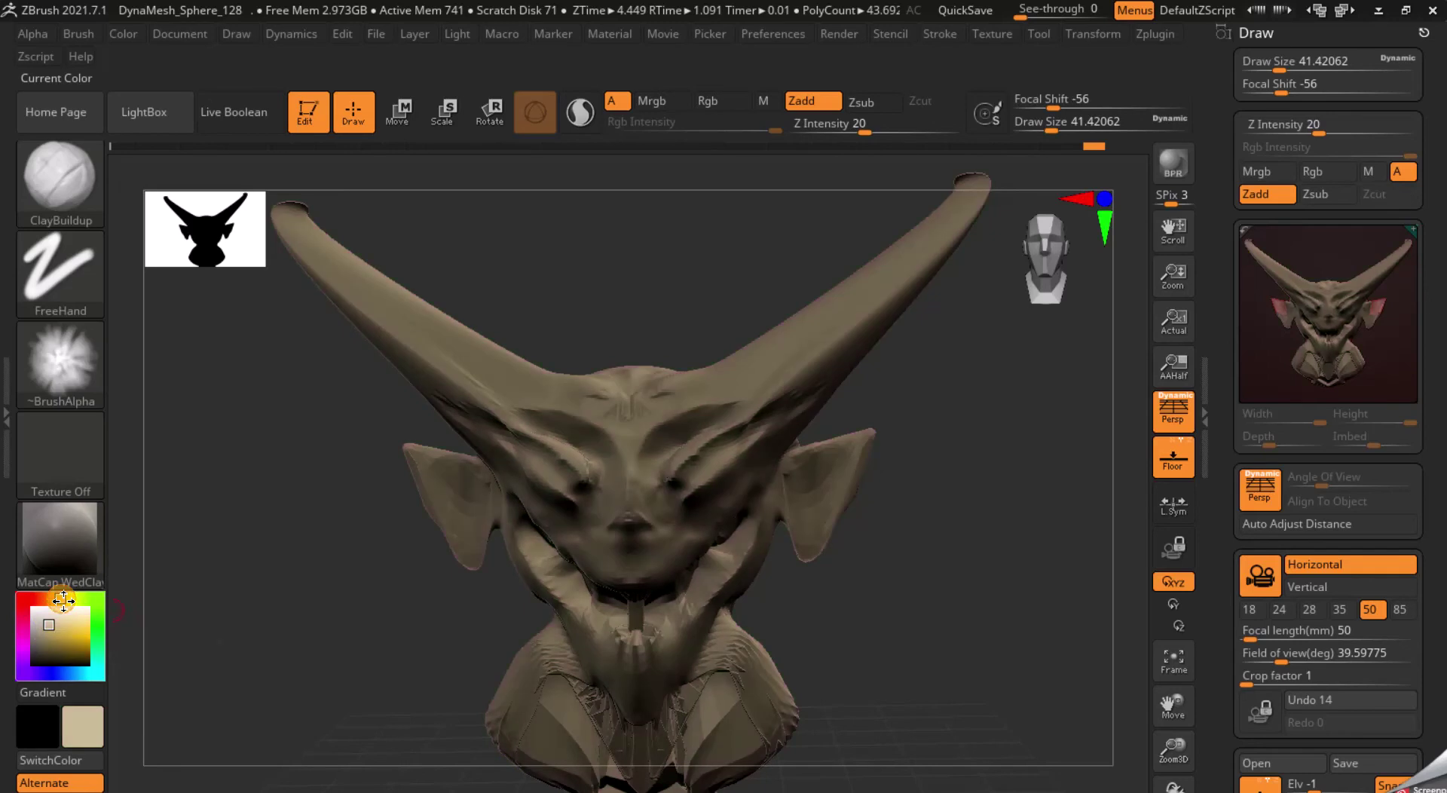
pyautogui.click(81, 636)
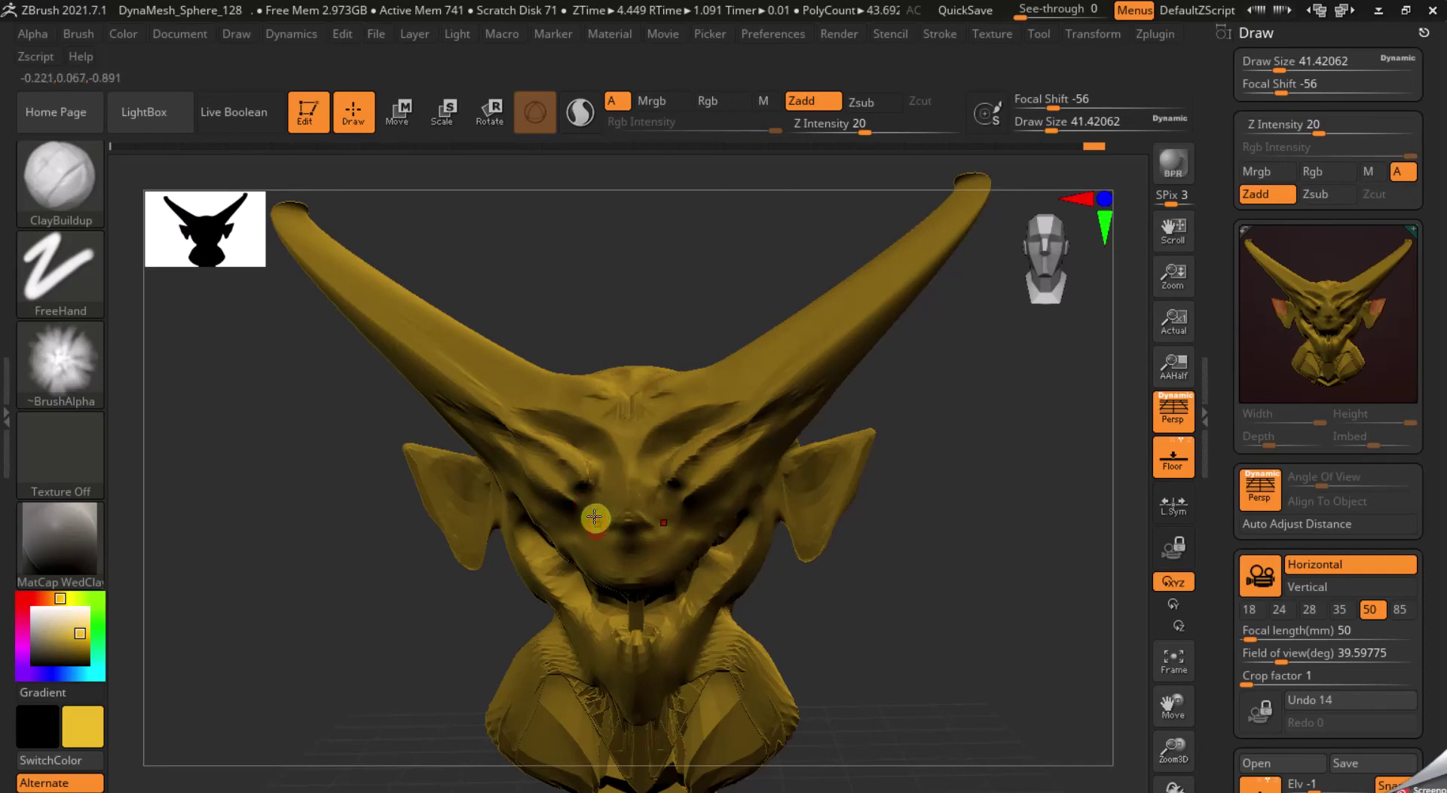
pyautogui.moveTo(1174, 748)
pyautogui.mouseDown()
pyautogui.moveTo(1171, 729)
pyautogui.moveTo(795, 578)
pyautogui.mouseUp()
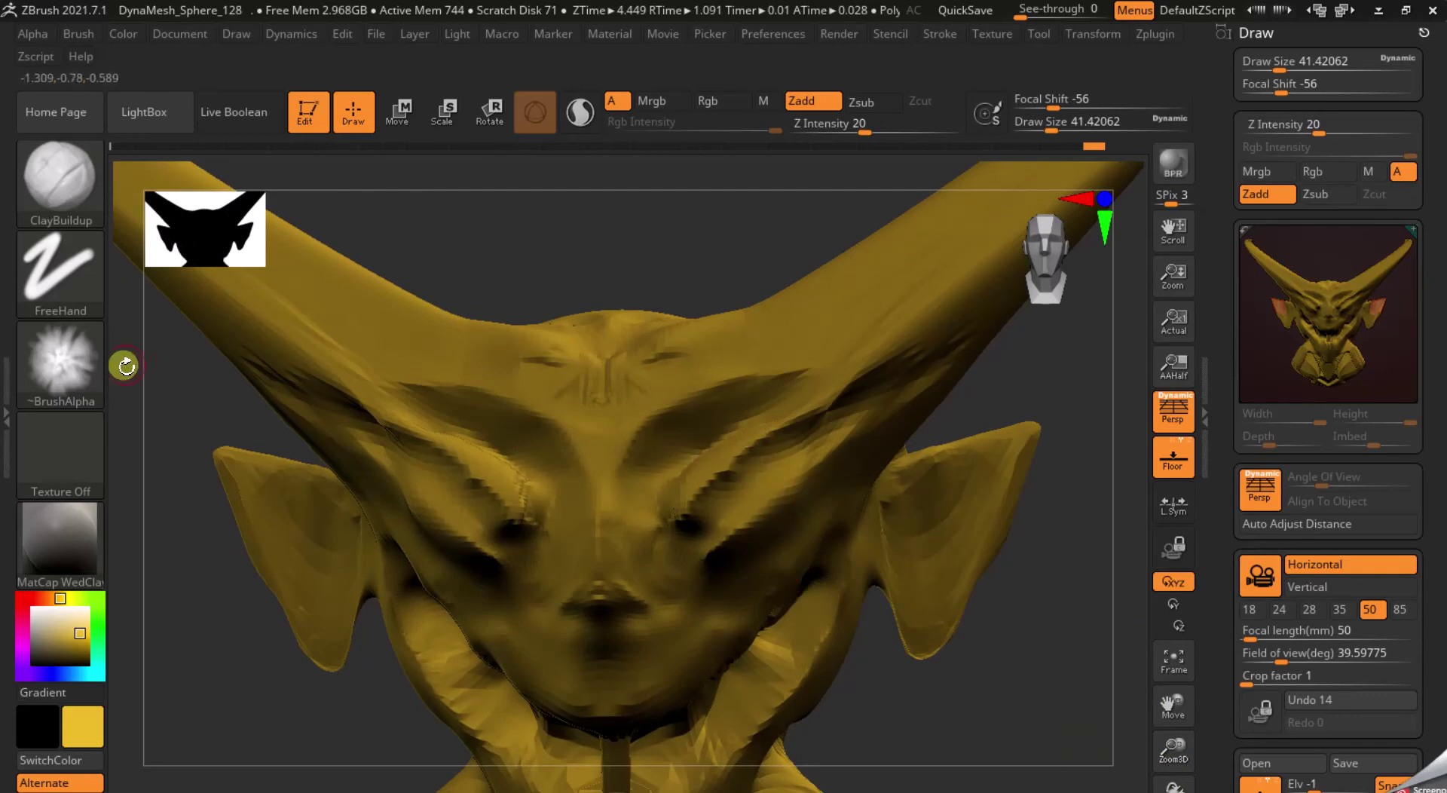
# - Sculpt textured ridges into the brow using Alpha 07
pyautogui.click(60, 361)
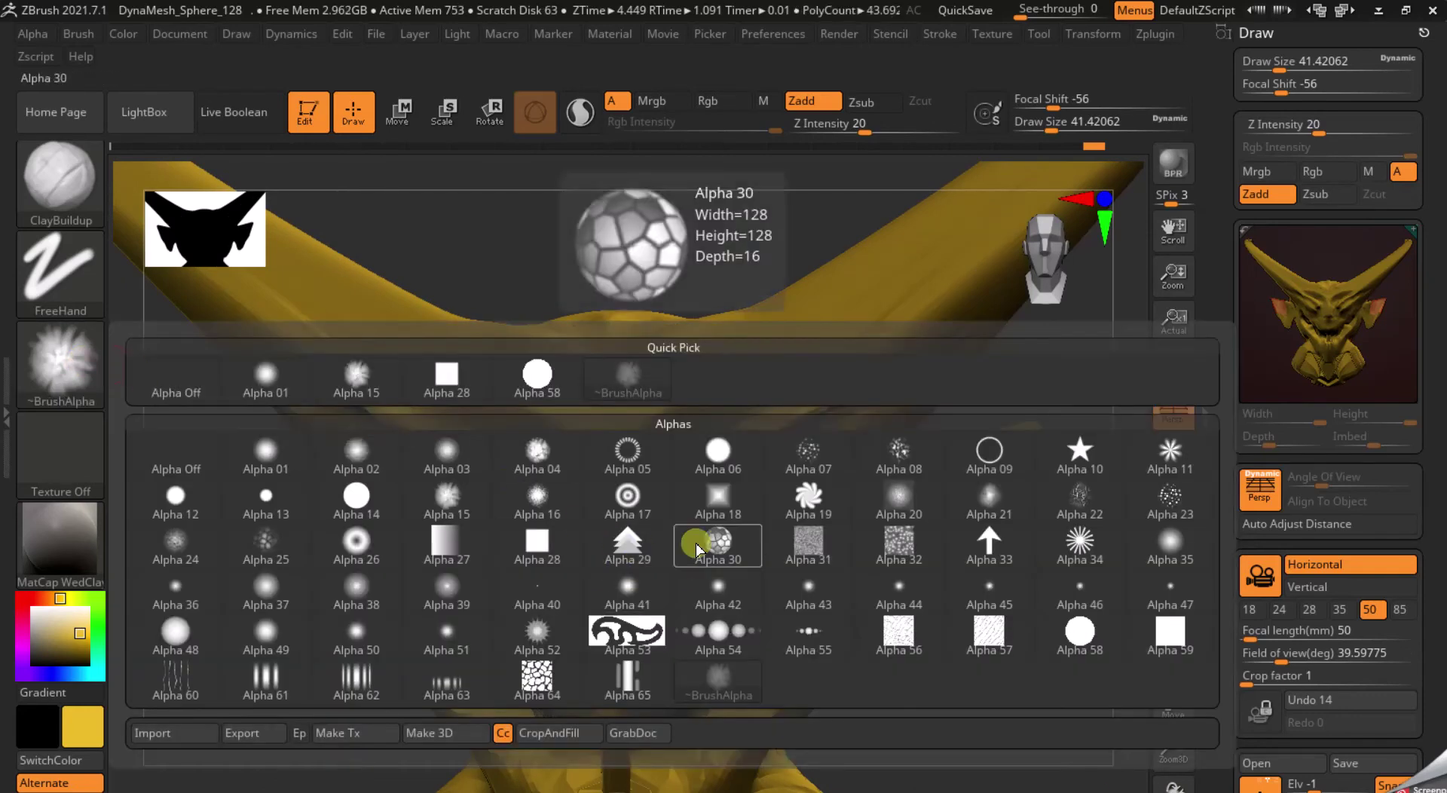
pyautogui.click(800, 475)
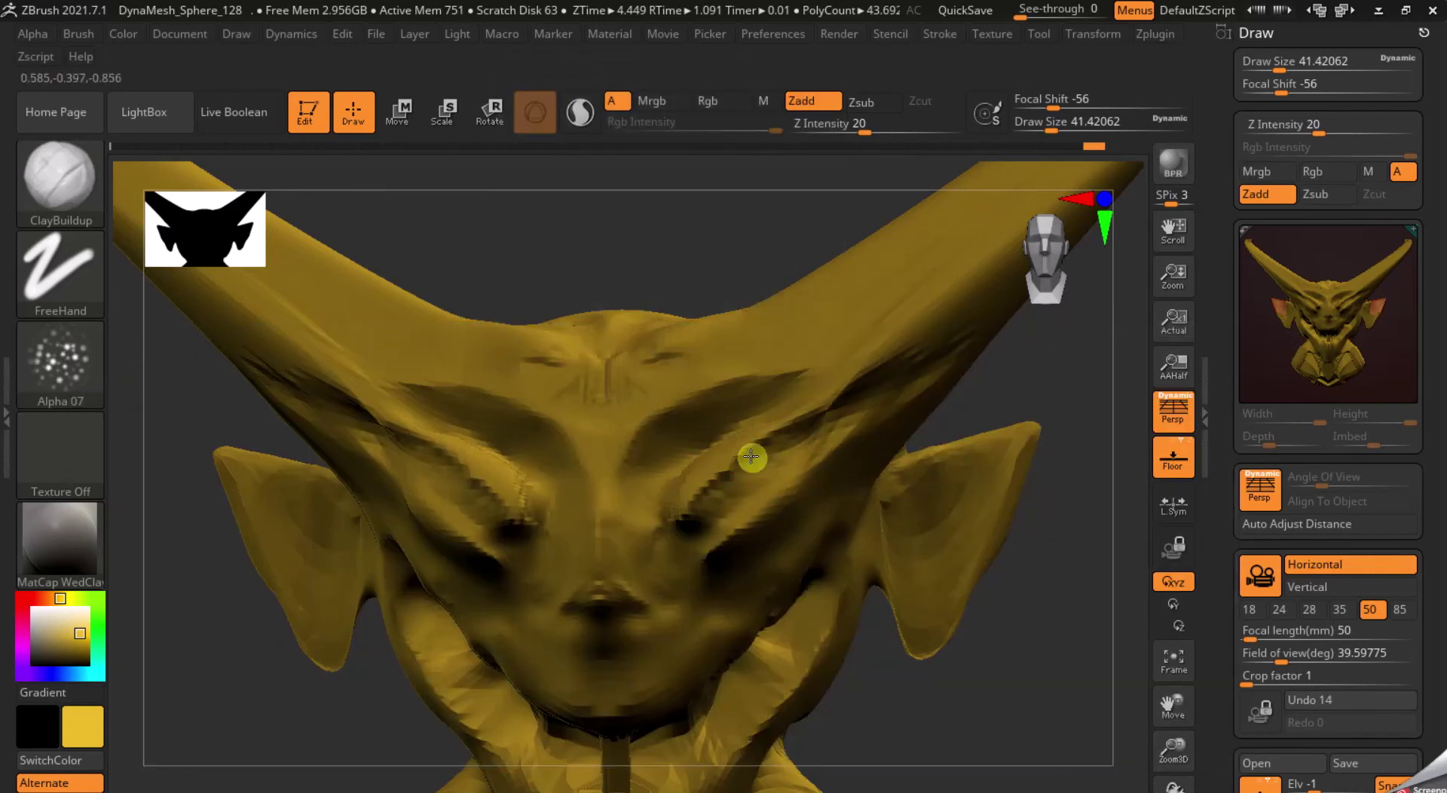
pyautogui.moveTo(756, 468); pyautogui.dragTo(755, 392)
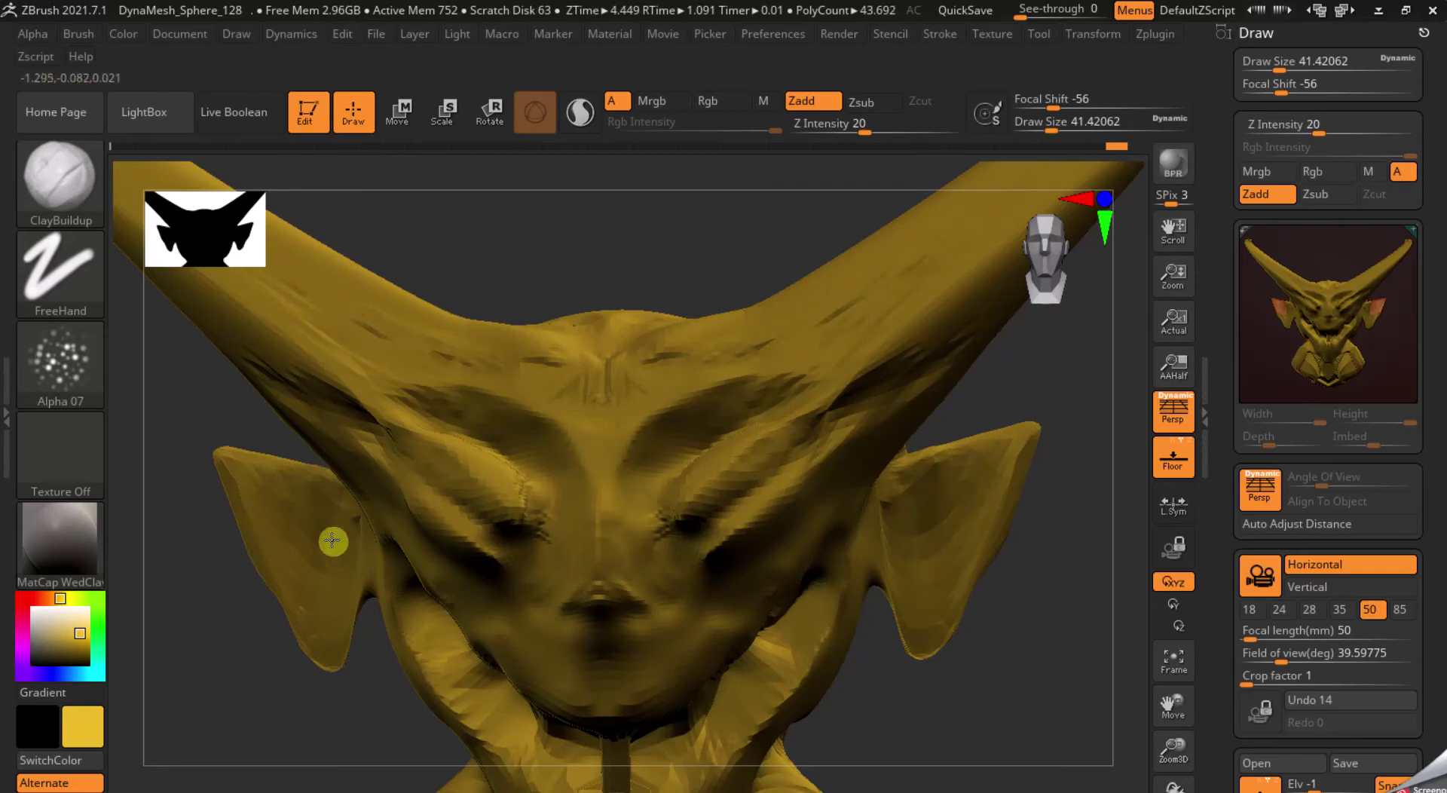
# - Switch to Alpha 15, raise and widen the upper lip, add a small jaw bump, and rotate the view
pyautogui.click(60, 360)
pyautogui.click(445, 377)
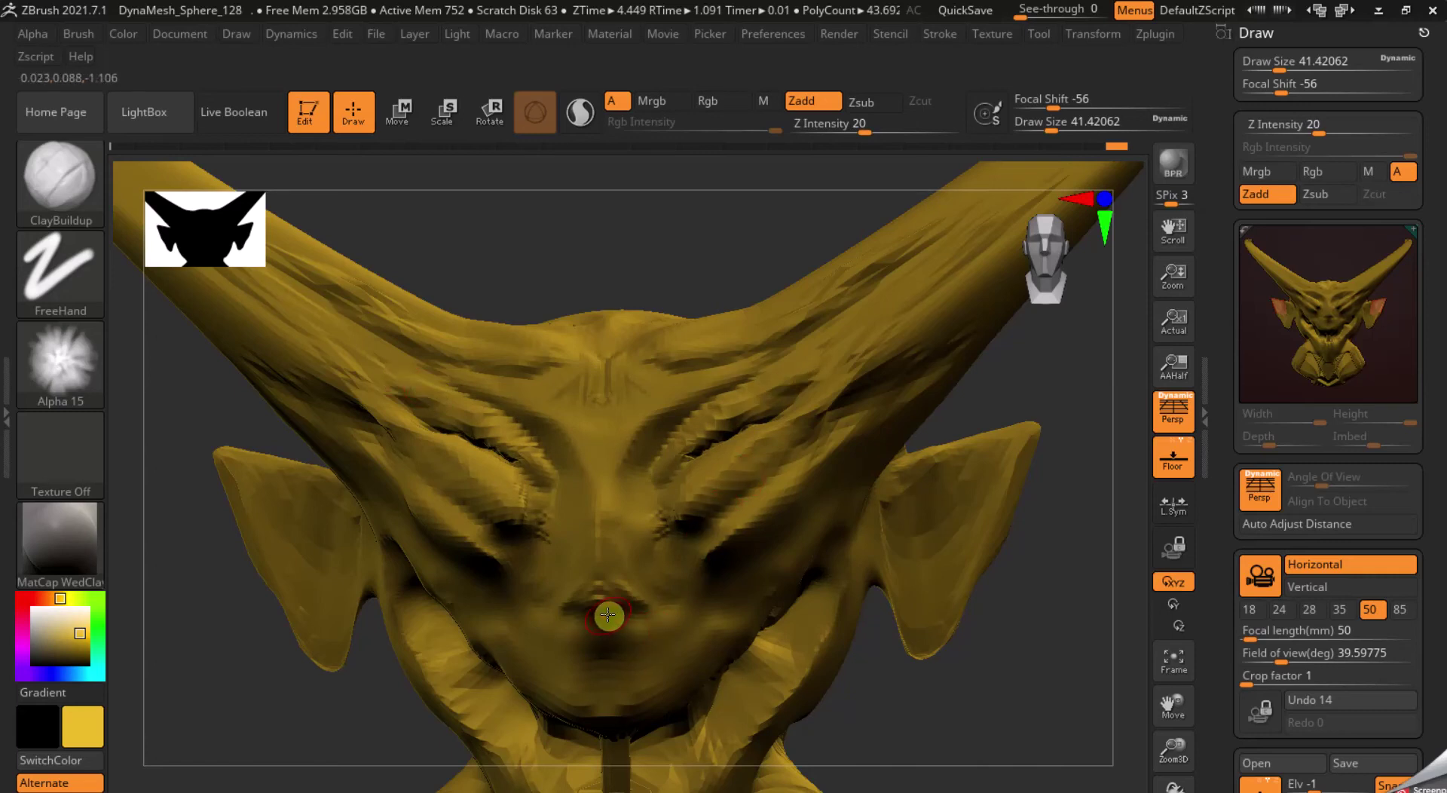
pyautogui.moveTo(628, 601); pyautogui.dragTo(633, 604)
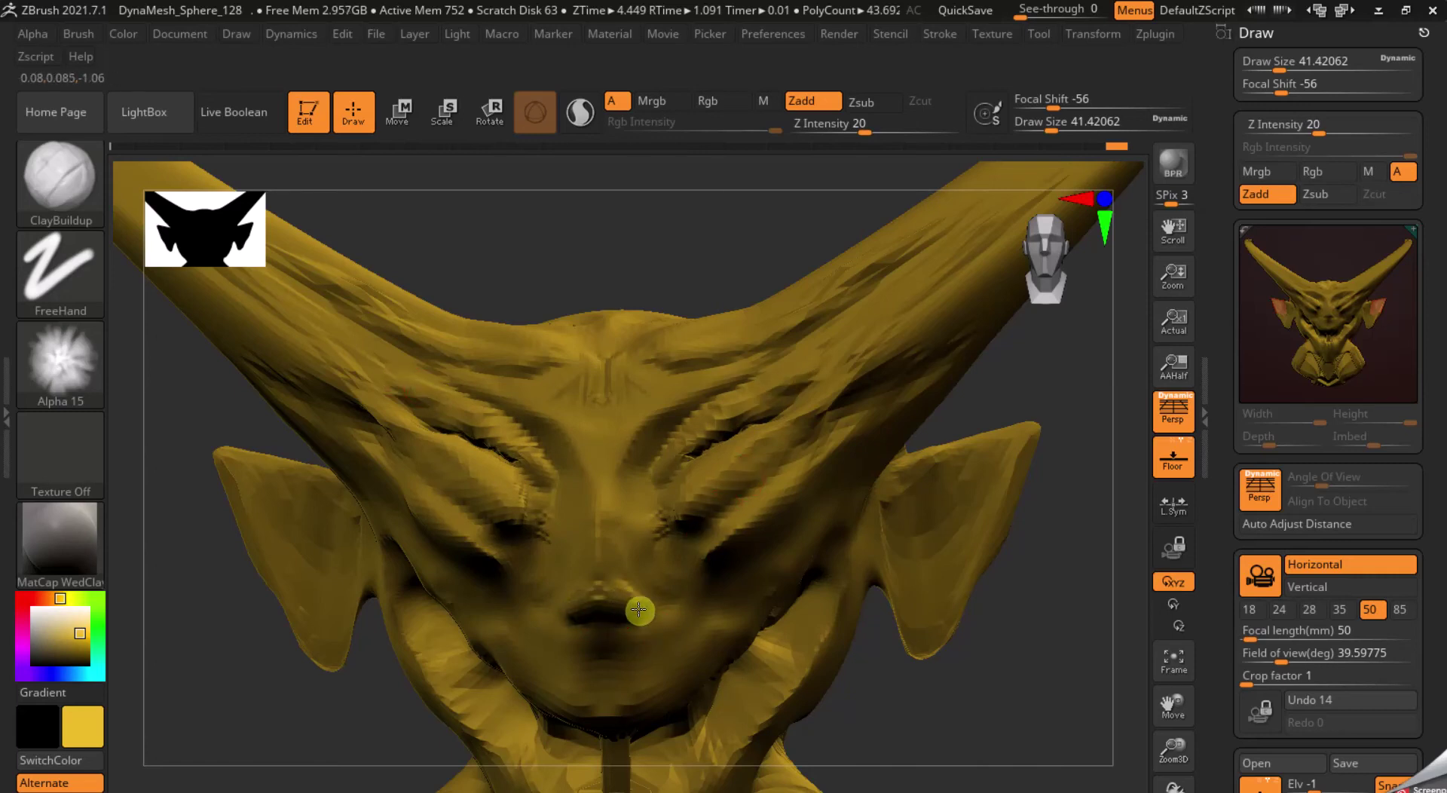
pyautogui.moveTo(625, 600); pyautogui.dragTo(685, 608)
pyautogui.moveTo(685, 607)
pyautogui.mouseDown(button='right')
pyautogui.moveTo(630, 617)
pyautogui.moveTo(695, 618)
pyautogui.mouseUp(button='right')
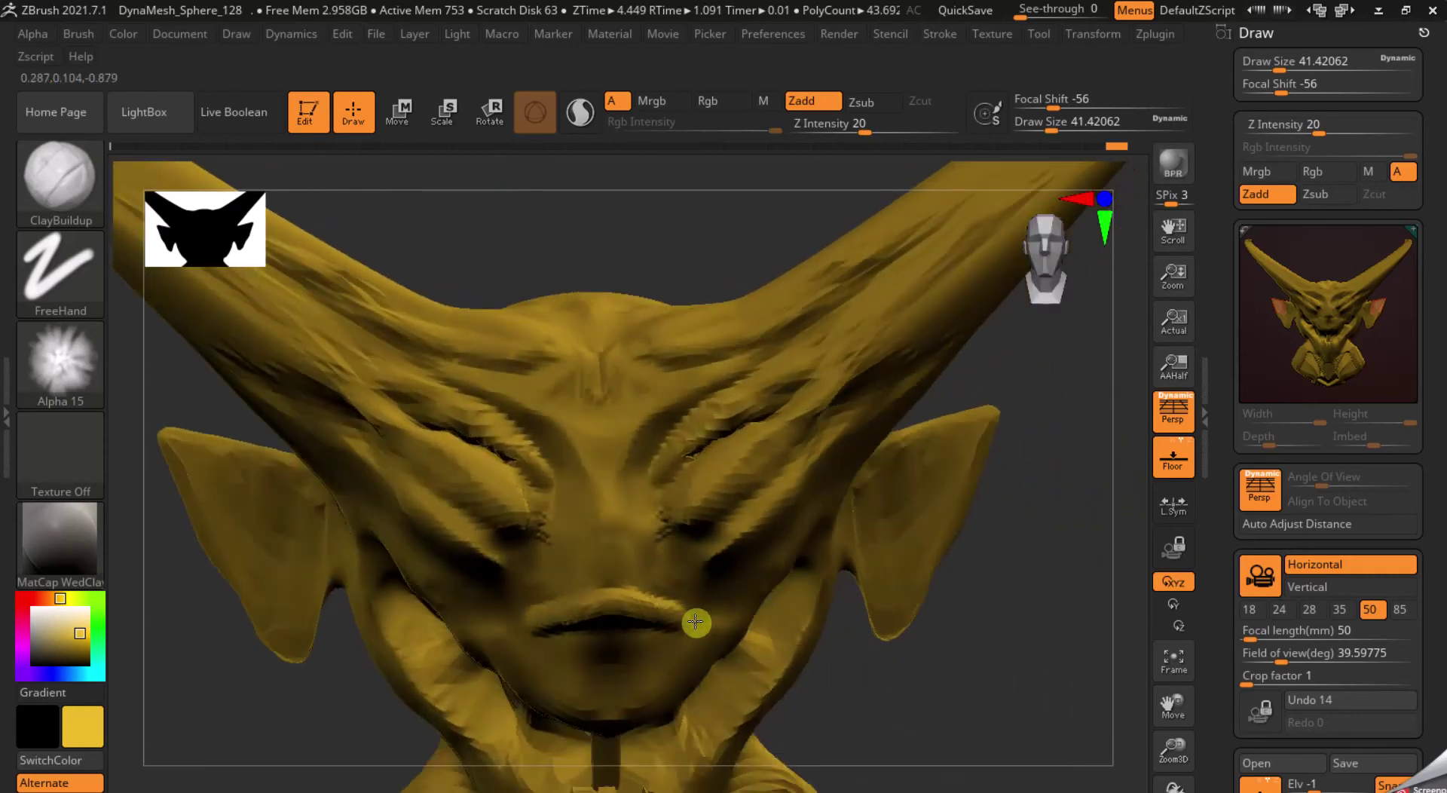
pyautogui.click(772, 690)
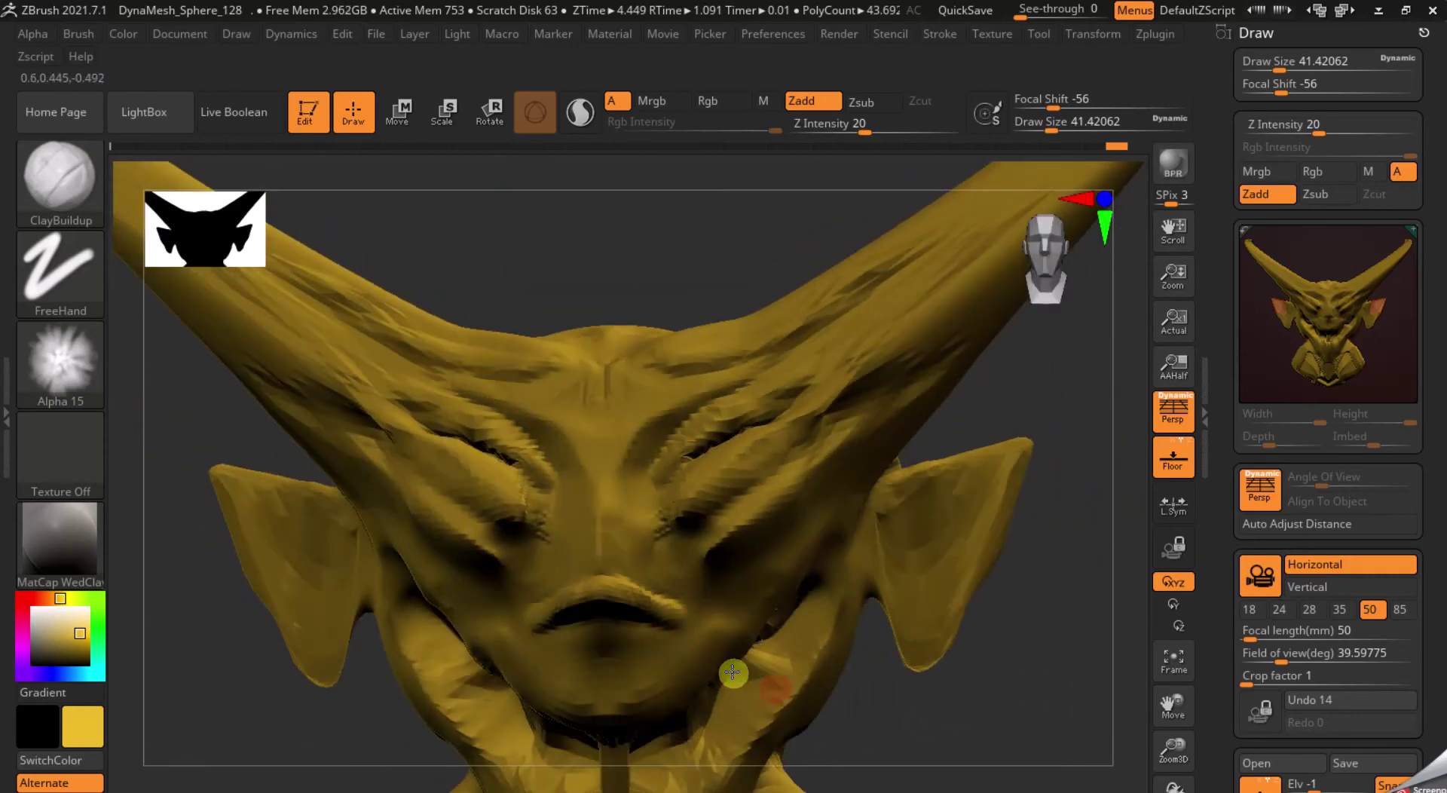
pyautogui.moveTo(785, 633)
pyautogui.mouseDown()
pyautogui.moveTo(804, 626)
pyautogui.moveTo(807, 646)
pyautogui.mouseUp()
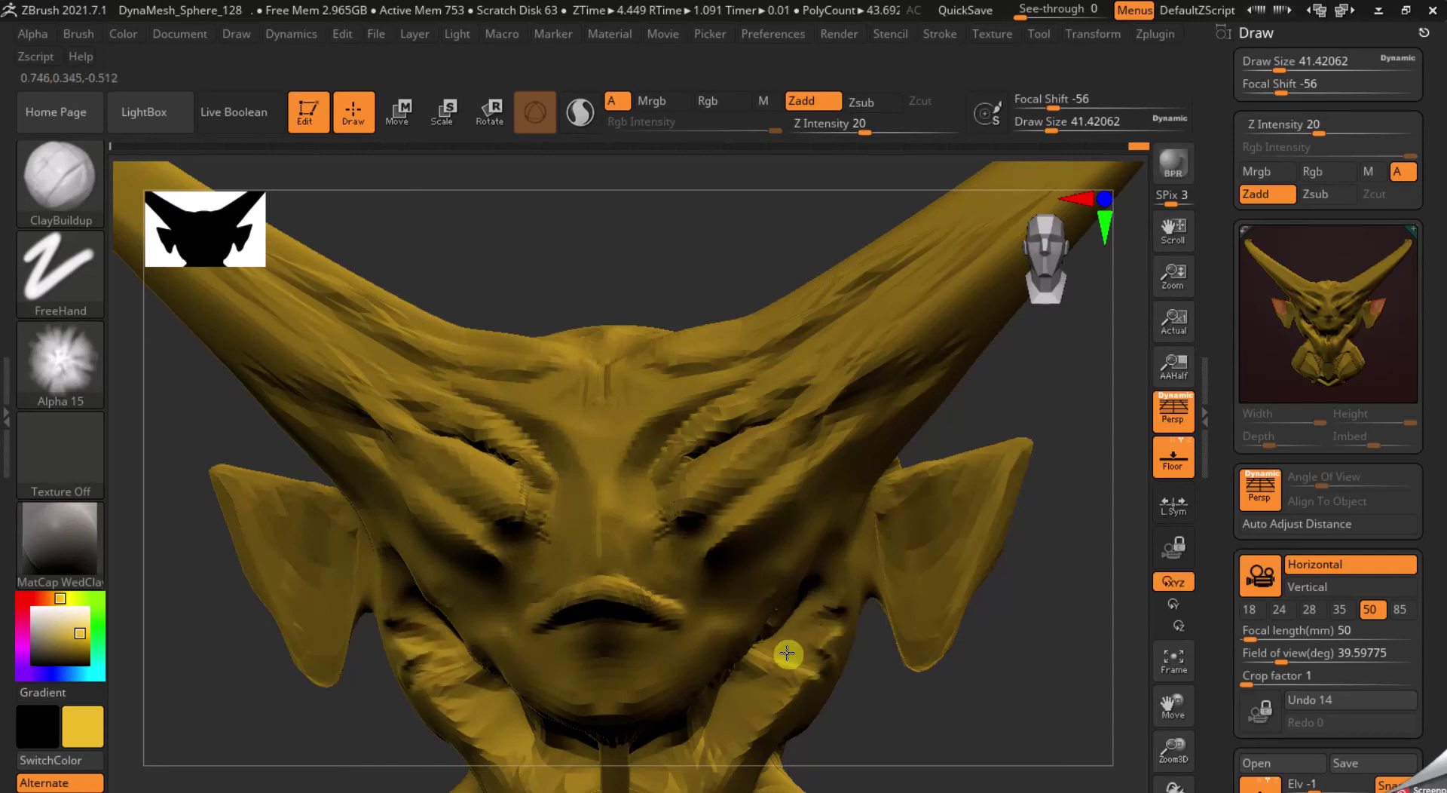
pyautogui.moveTo(790, 673); pyautogui.dragTo(782, 623, button='right')
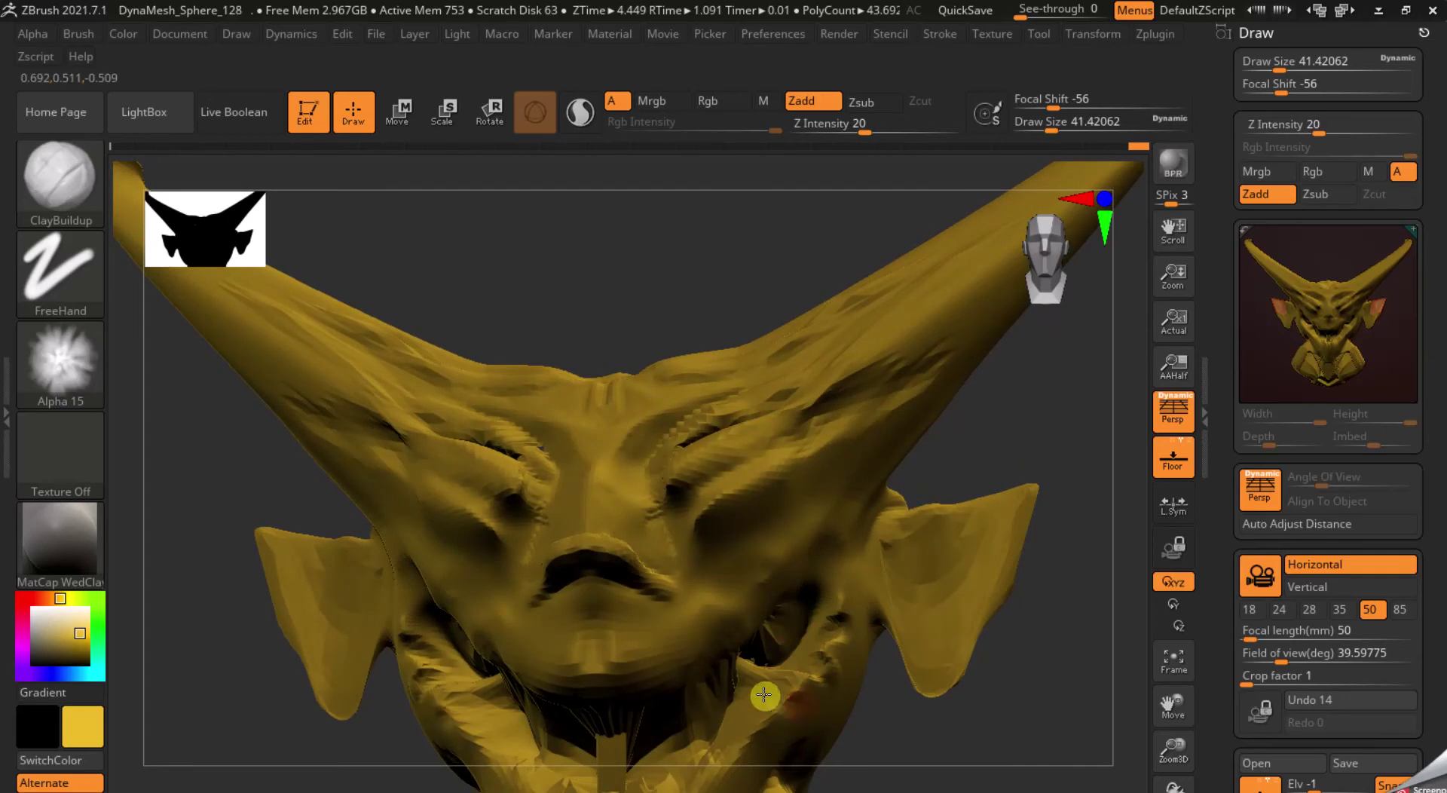
pyautogui.moveTo(788, 702); pyautogui.dragTo(797, 735, button='right')
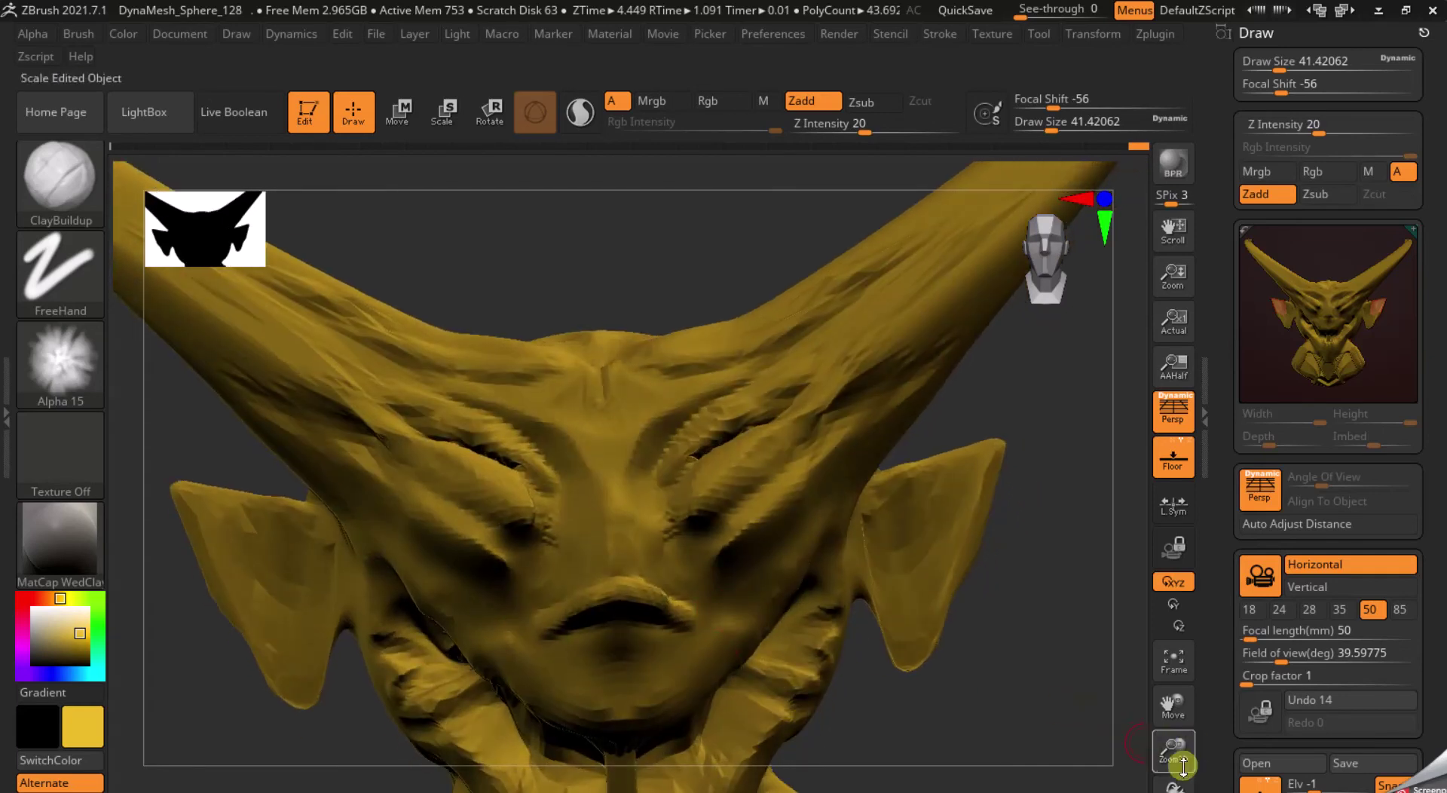
# - Zoom out to show the full horns and snap the bust to a straight front view
pyautogui.moveTo(1185, 738); pyautogui.dragTo(1164, 669)
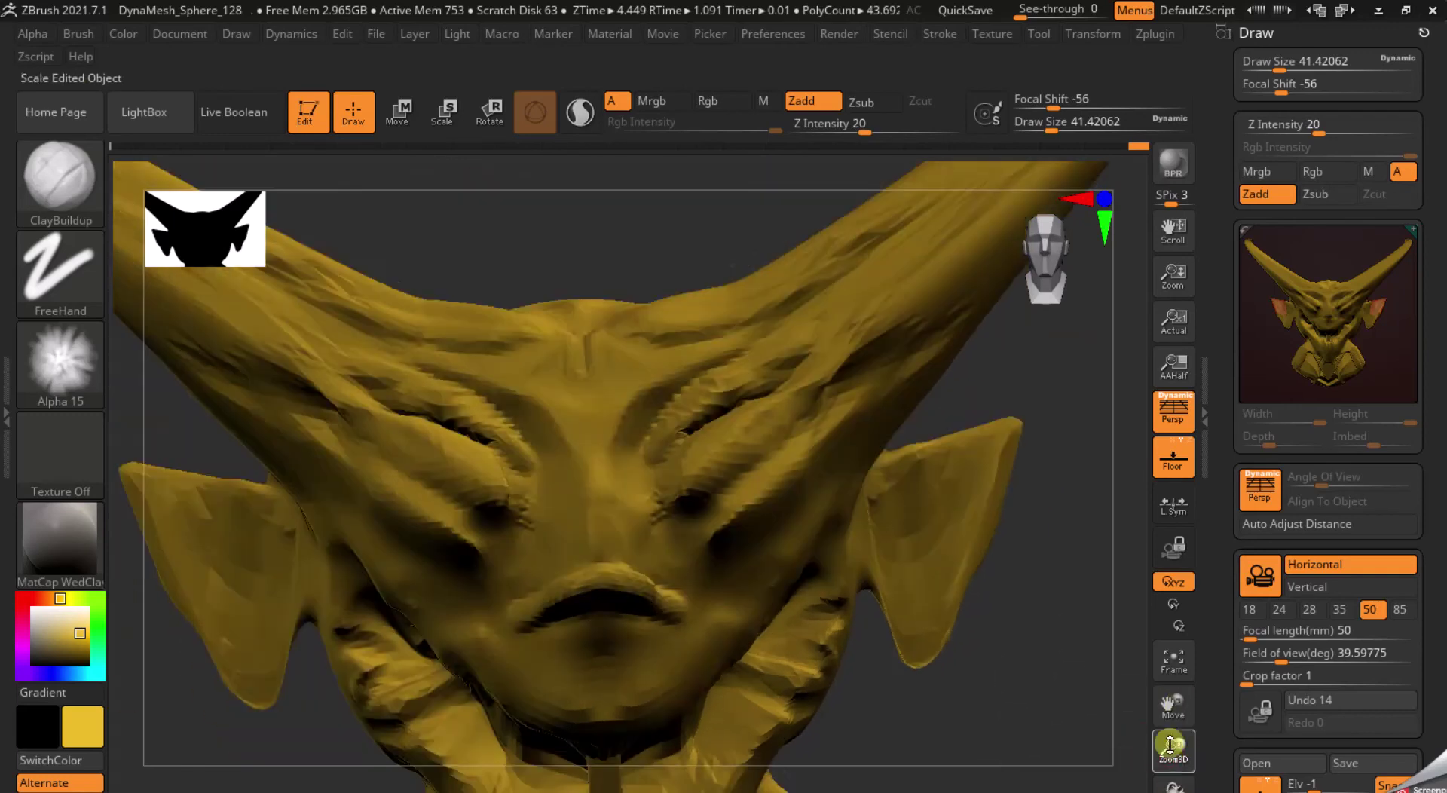
pyautogui.moveTo(775, 614)
pyautogui.mouseDown(button='right')
pyautogui.moveTo(775, 688)
pyautogui.moveTo(750, 652)
pyautogui.mouseUp(button='right')
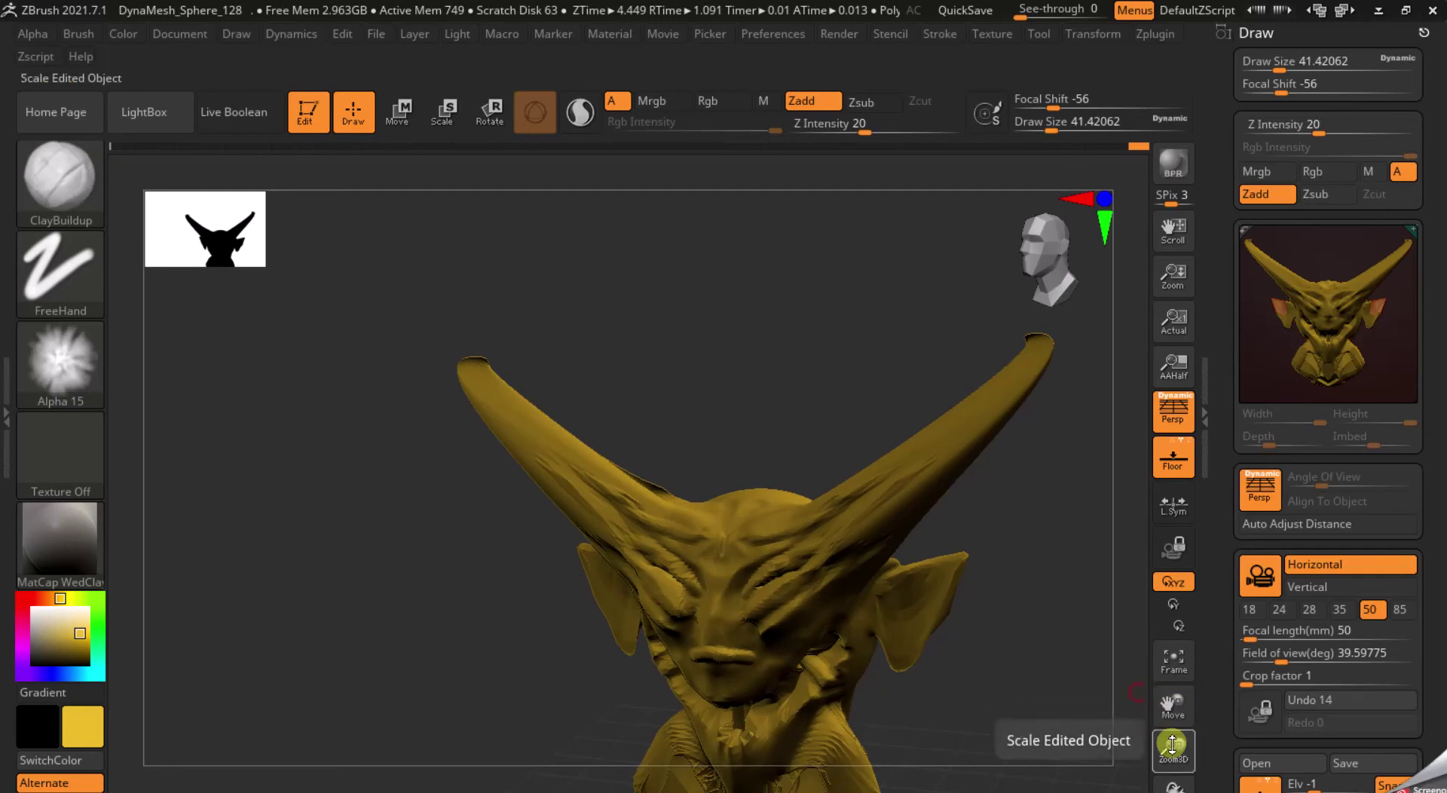
pyautogui.moveTo(1172, 738)
pyautogui.mouseDown()
pyautogui.moveTo(1084, 219)
pyautogui.moveTo(1038, 306)
pyautogui.mouseUp()
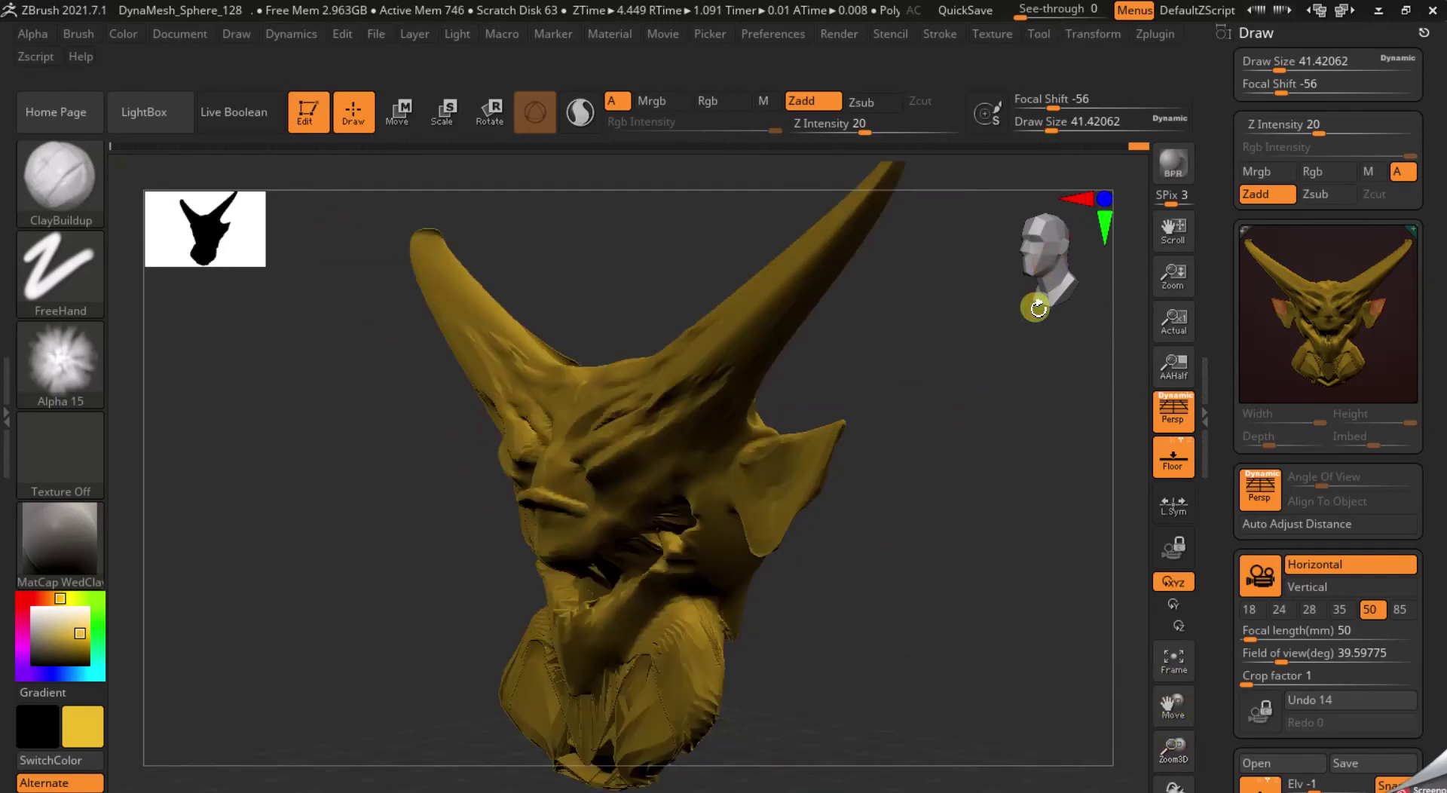
pyautogui.click(1026, 247)
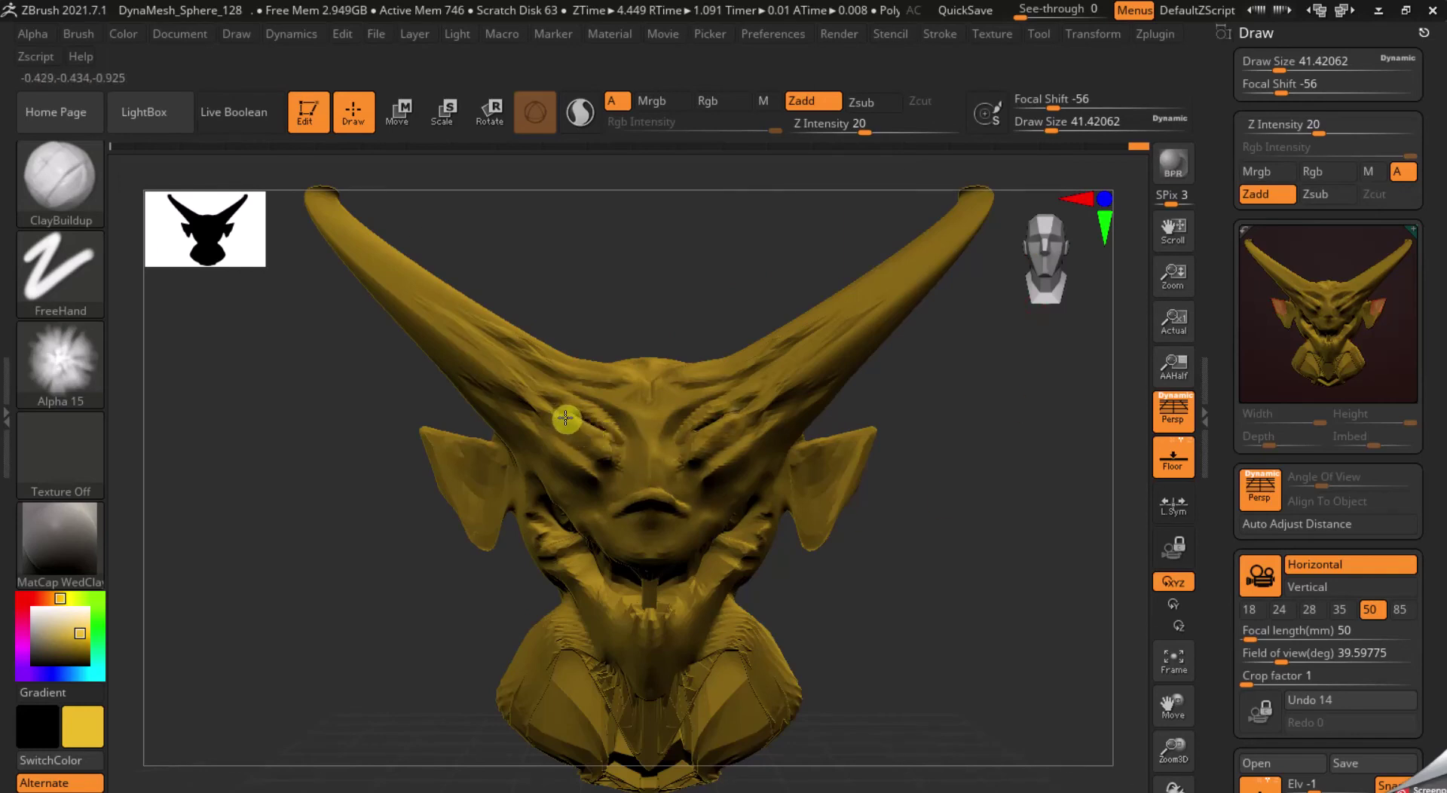
pyautogui.click(53, 181)
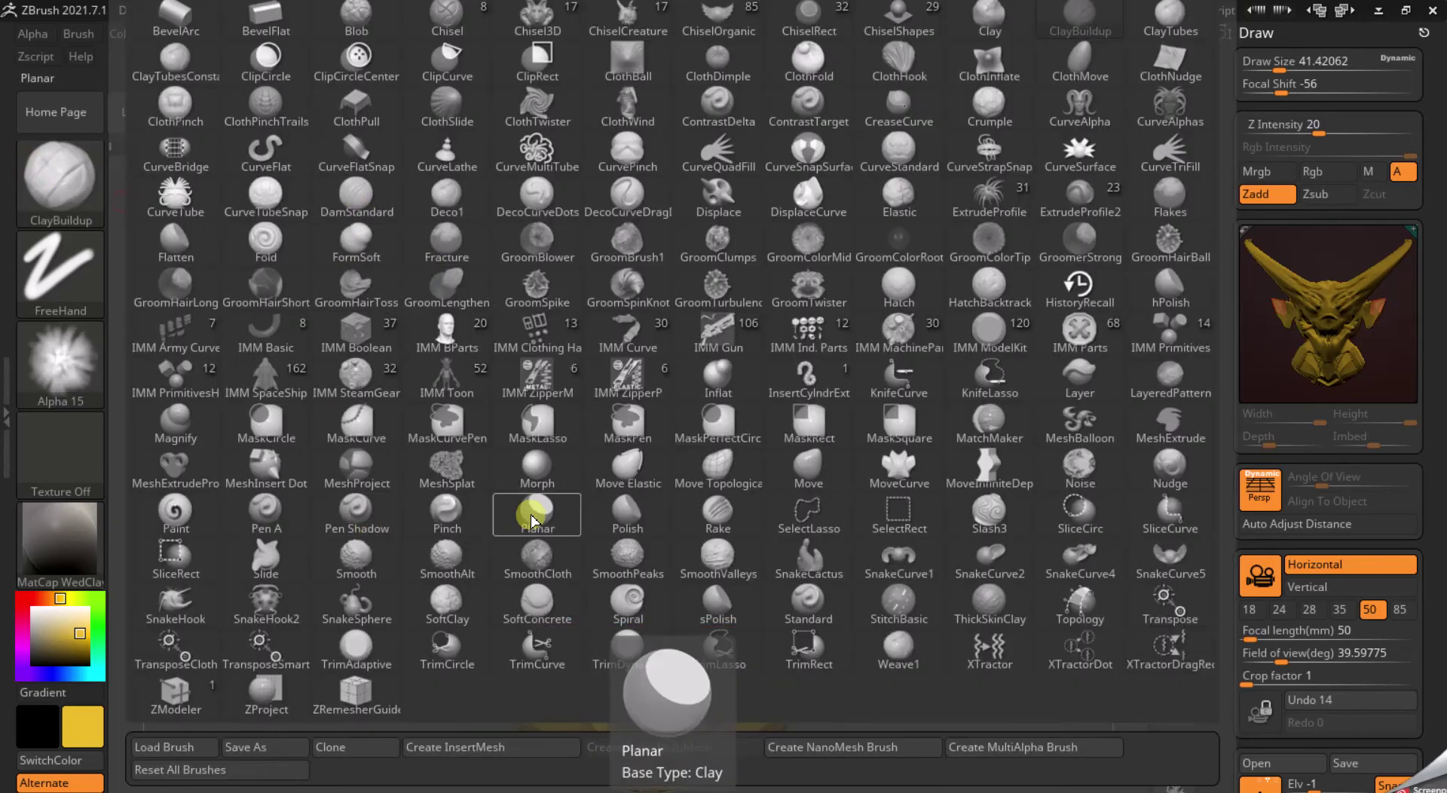
# - Switch to Pen A, set Draw Size to about 132, and try Morph, dismissing its warning
pyautogui.click(258, 503)
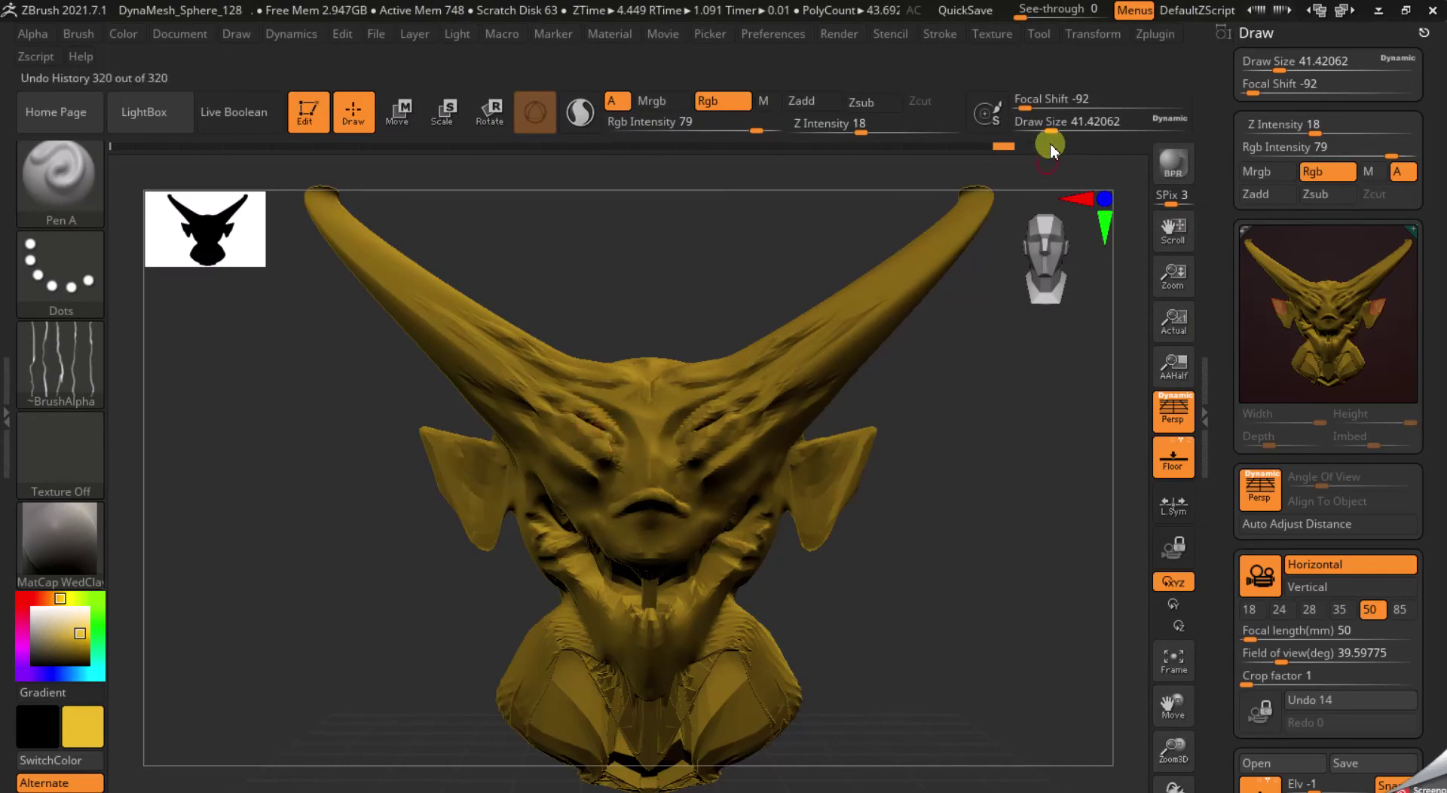
pyautogui.moveTo(1053, 130); pyautogui.dragTo(1081, 130)
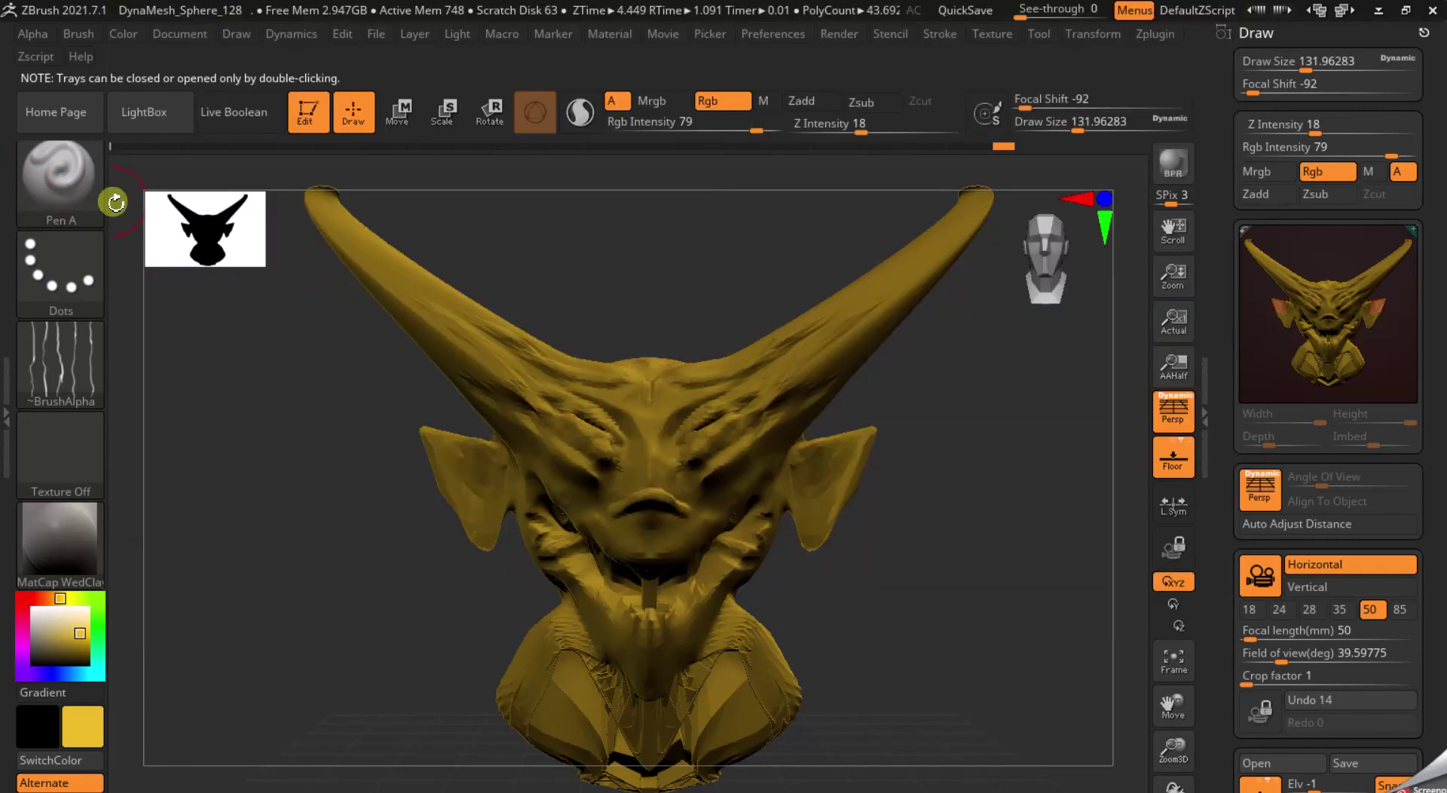
pyautogui.click(75, 184)
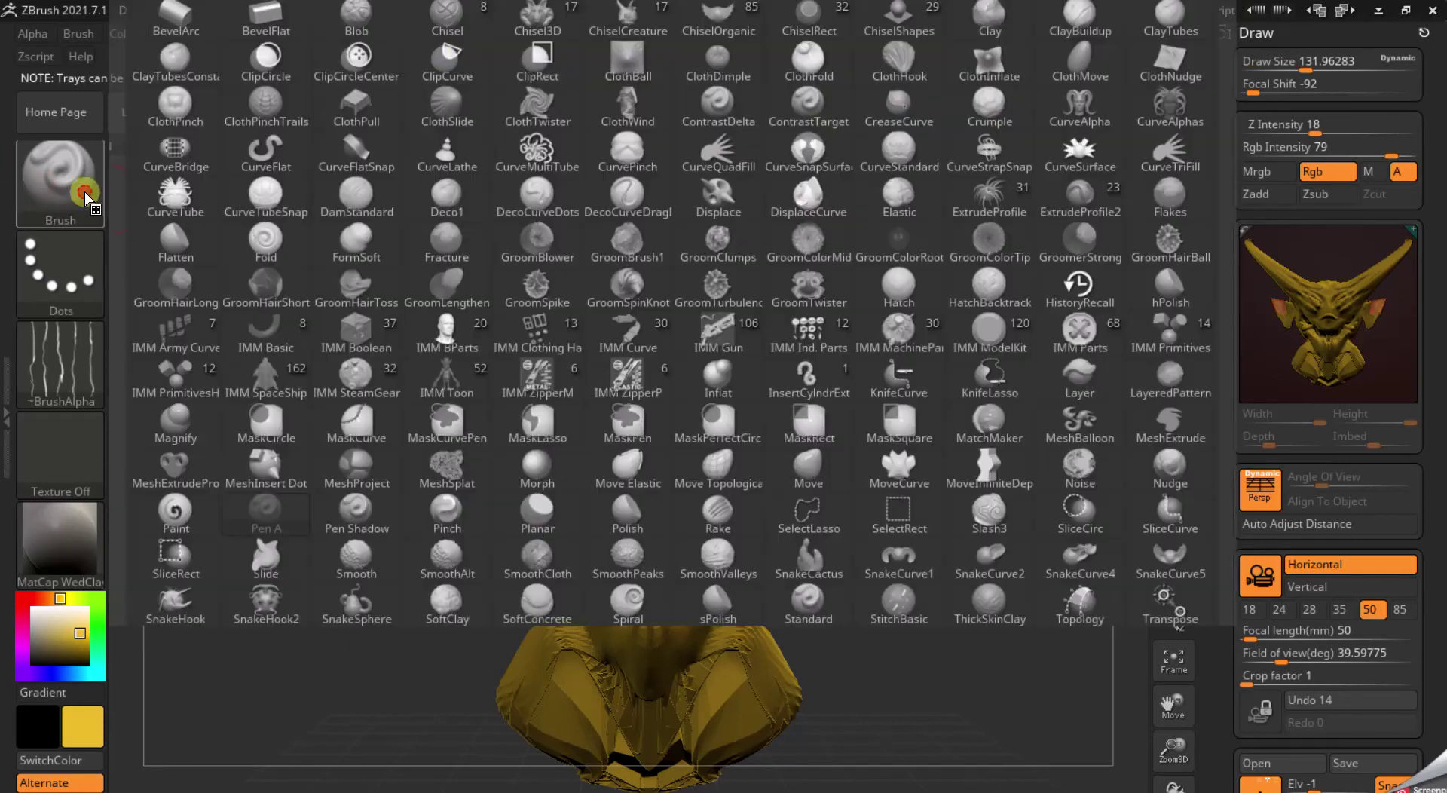
pyautogui.click(554, 463)
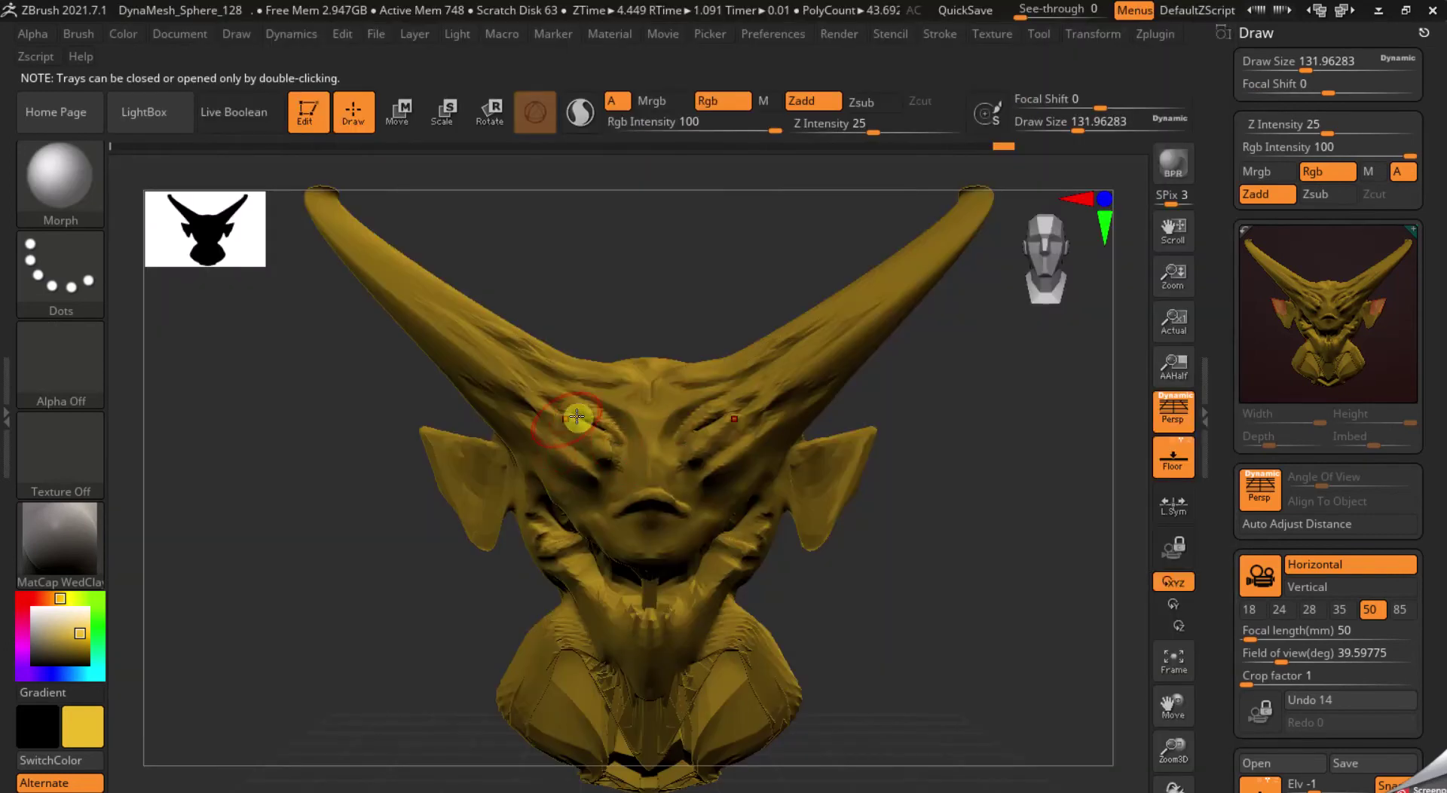
pyautogui.click(608, 450)
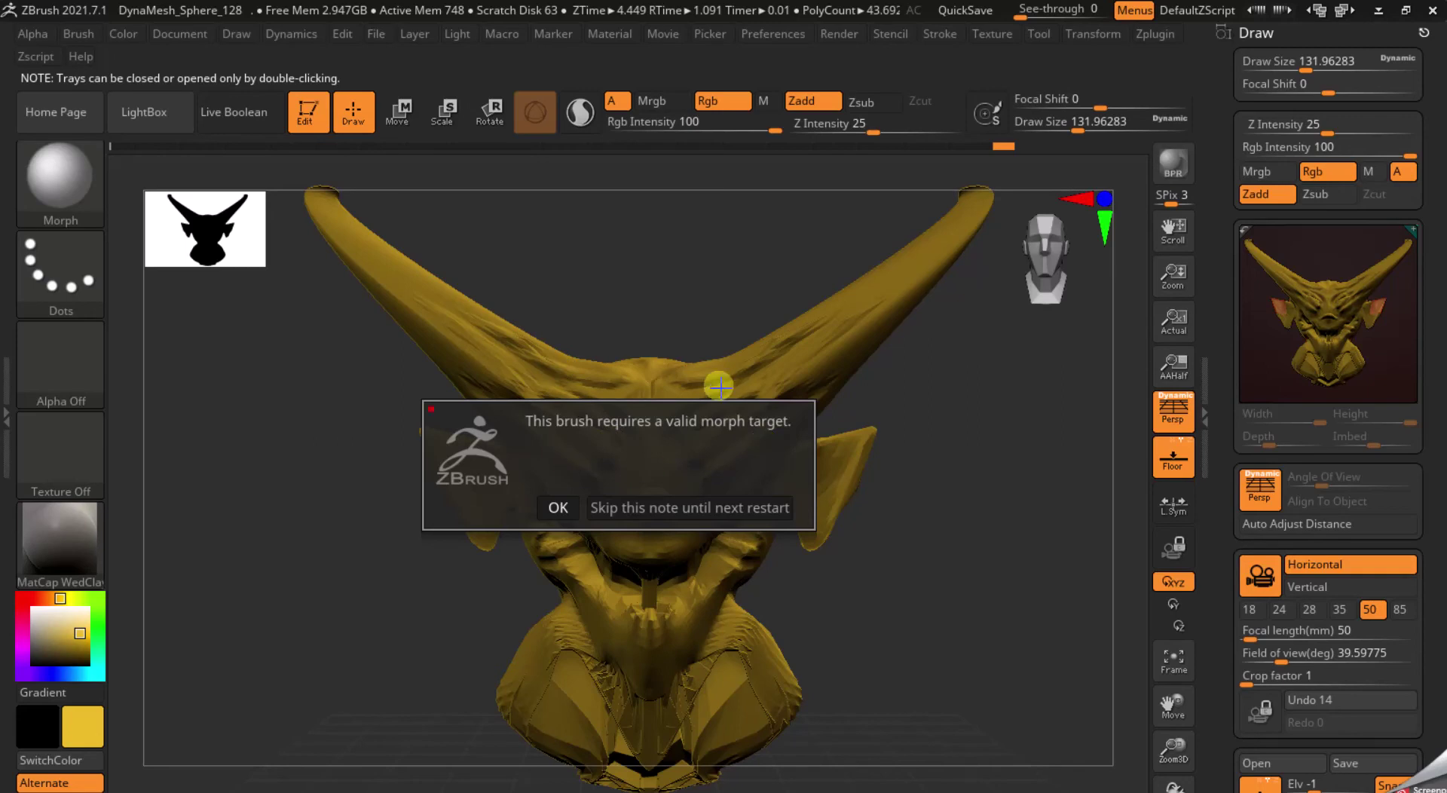
pyautogui.click(618, 515)
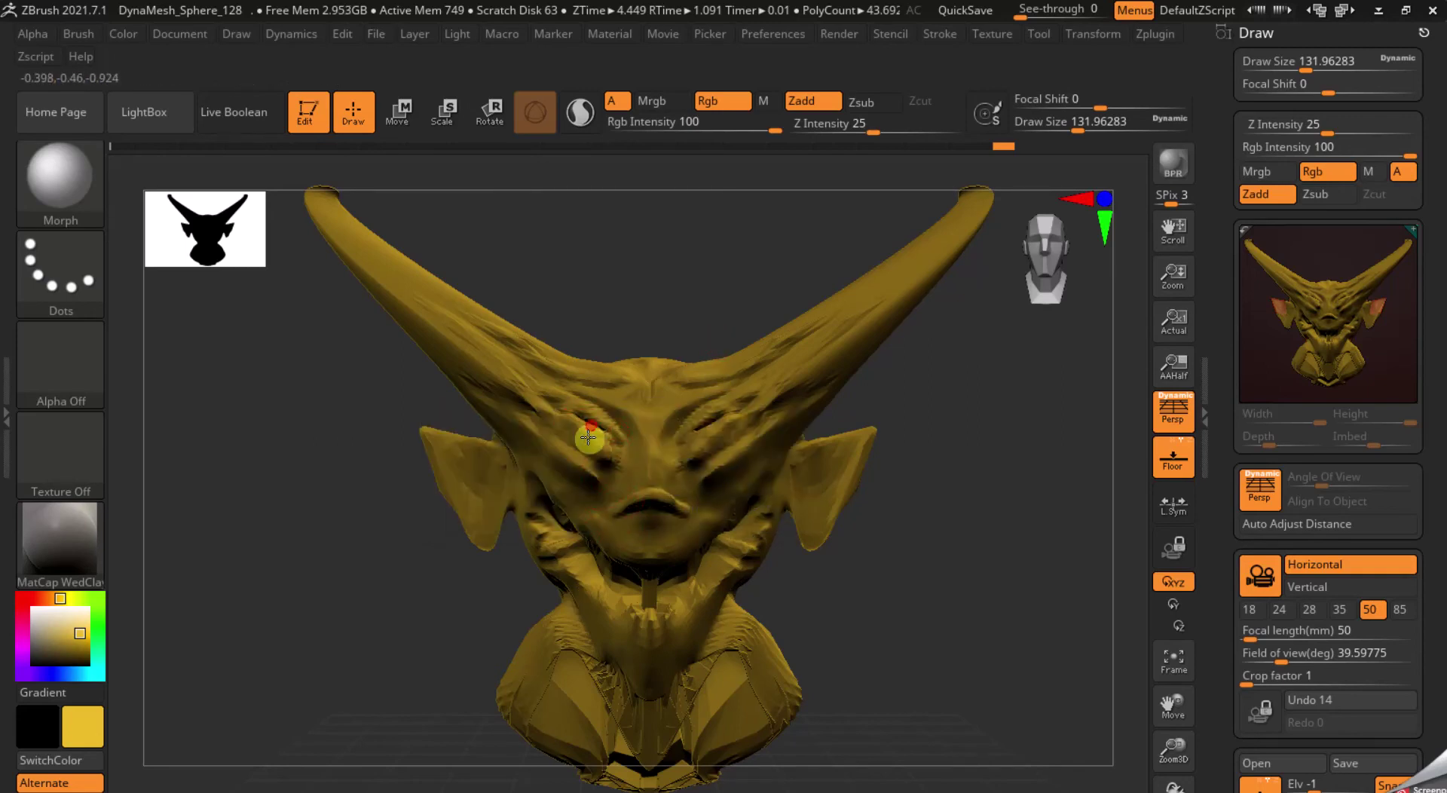
# - Insert an IMM BParts Female Head part on the forehead and commit it to the mesh
pyautogui.click(61, 180)
pyautogui.click(450, 331)
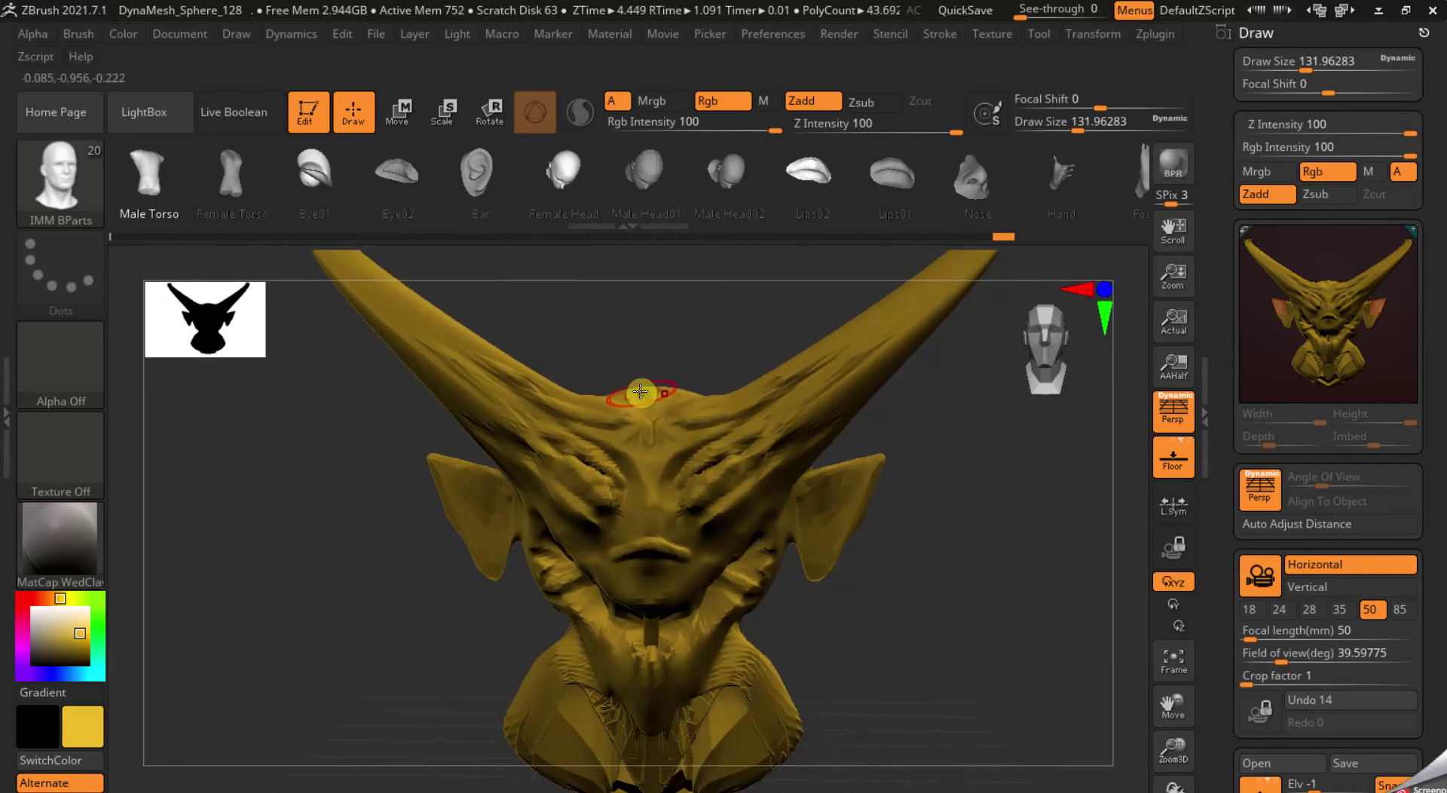
pyautogui.click(564, 175)
pyautogui.moveTo(655, 439)
pyautogui.mouseDown()
pyautogui.moveTo(679, 495)
pyautogui.moveTo(655, 431)
pyautogui.moveTo(672, 434)
pyautogui.mouseUp()
pyautogui.keyDown('ctrl'); pyautogui.click(672, 434); pyautogui.keyUp('ctrl')
# - Apply the Chrome BlueTint material to the gold bust and select the ClayBuildup brush
pyautogui.click(91, 544)
pyautogui.moveTo(538, 328)
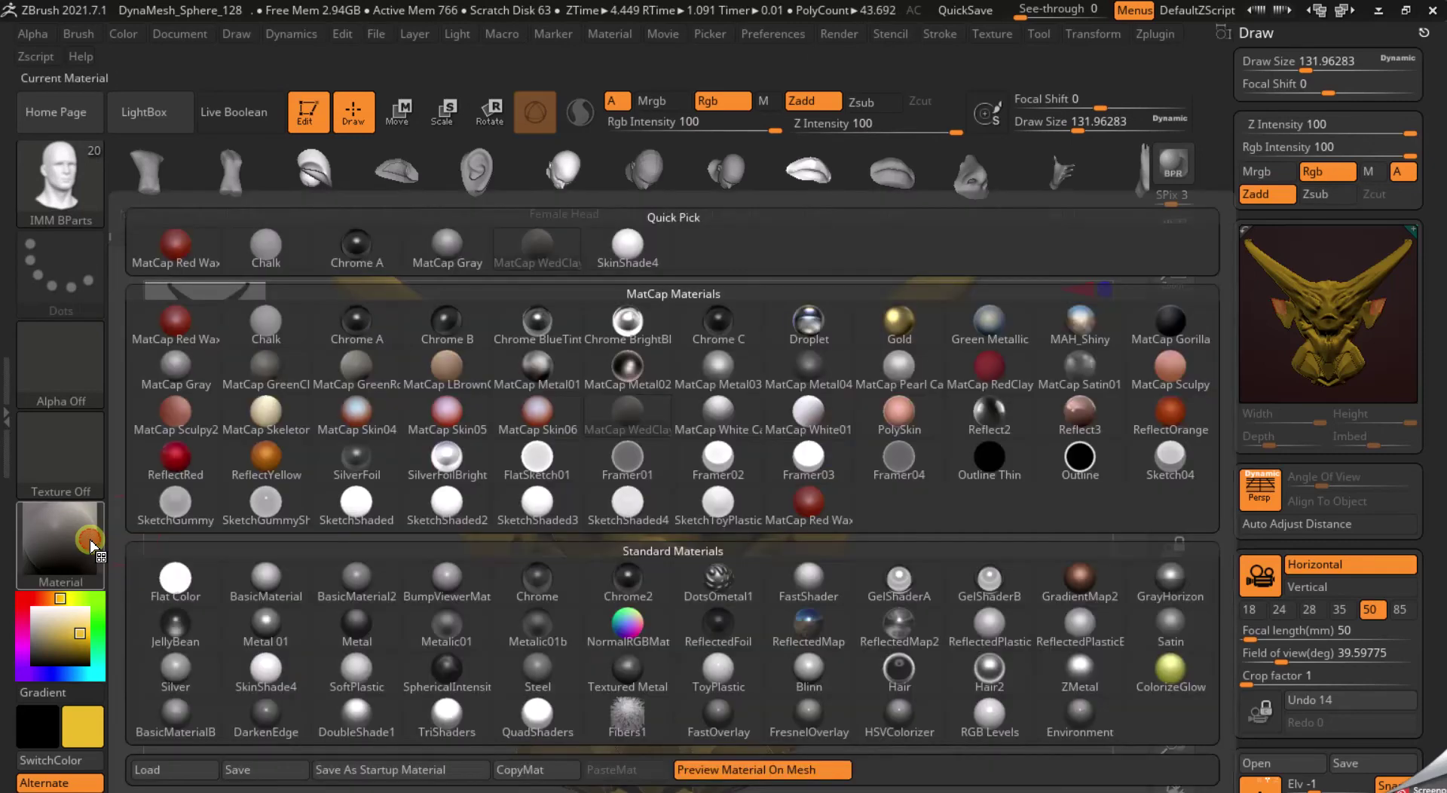
pyautogui.click(518, 330)
pyautogui.moveTo(754, 534); pyautogui.dragTo(743, 547, button='right')
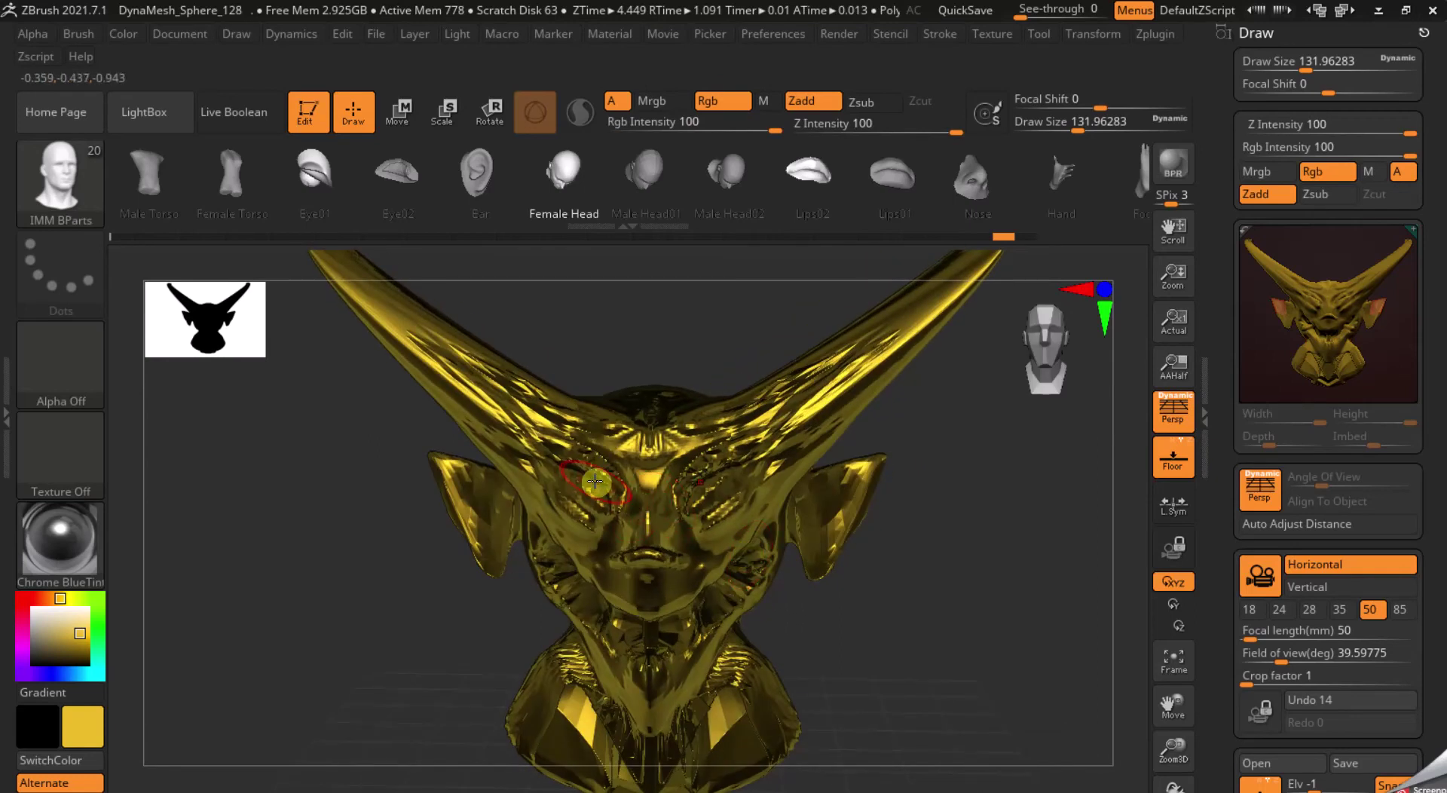
pyautogui.click(60, 177)
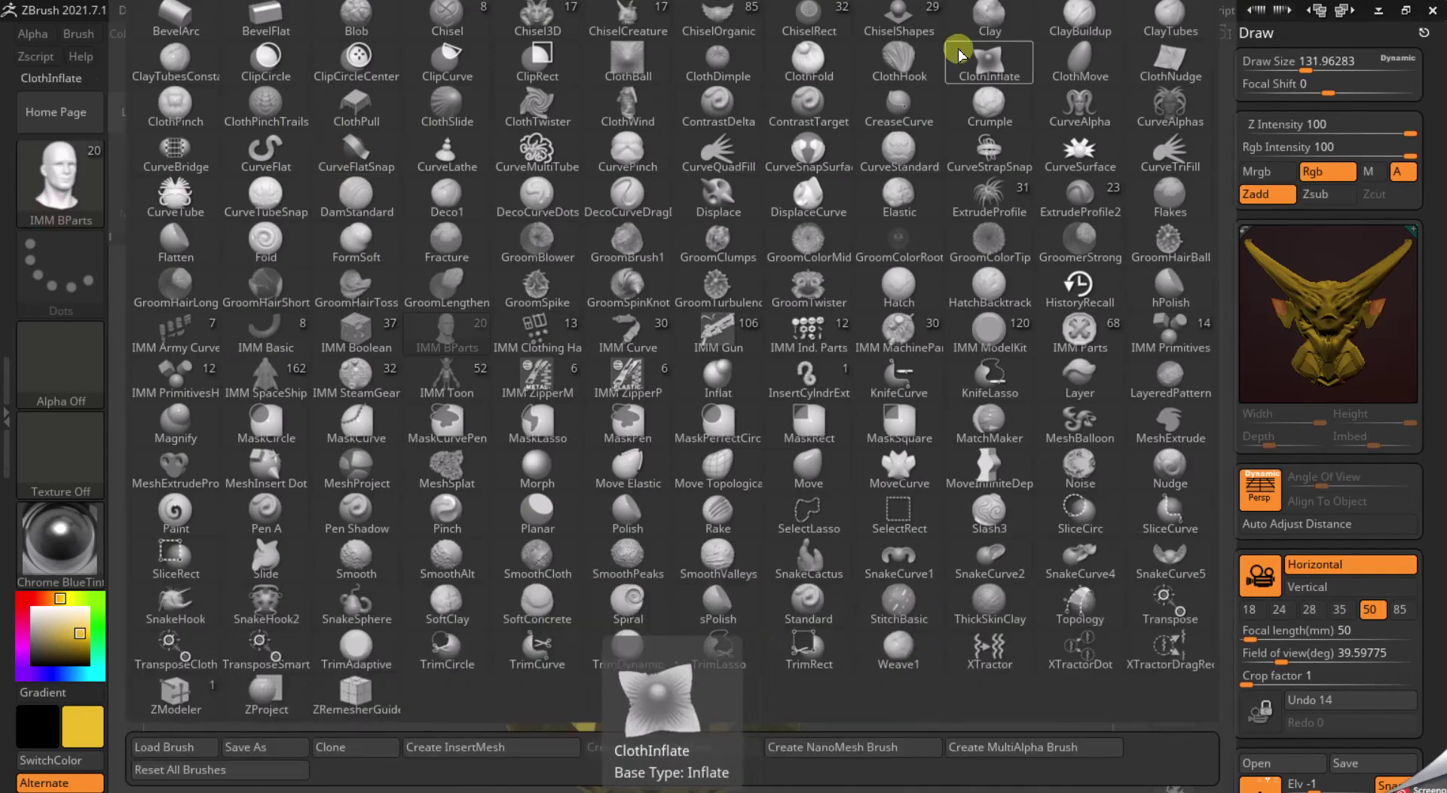
pyautogui.click(1067, 22)
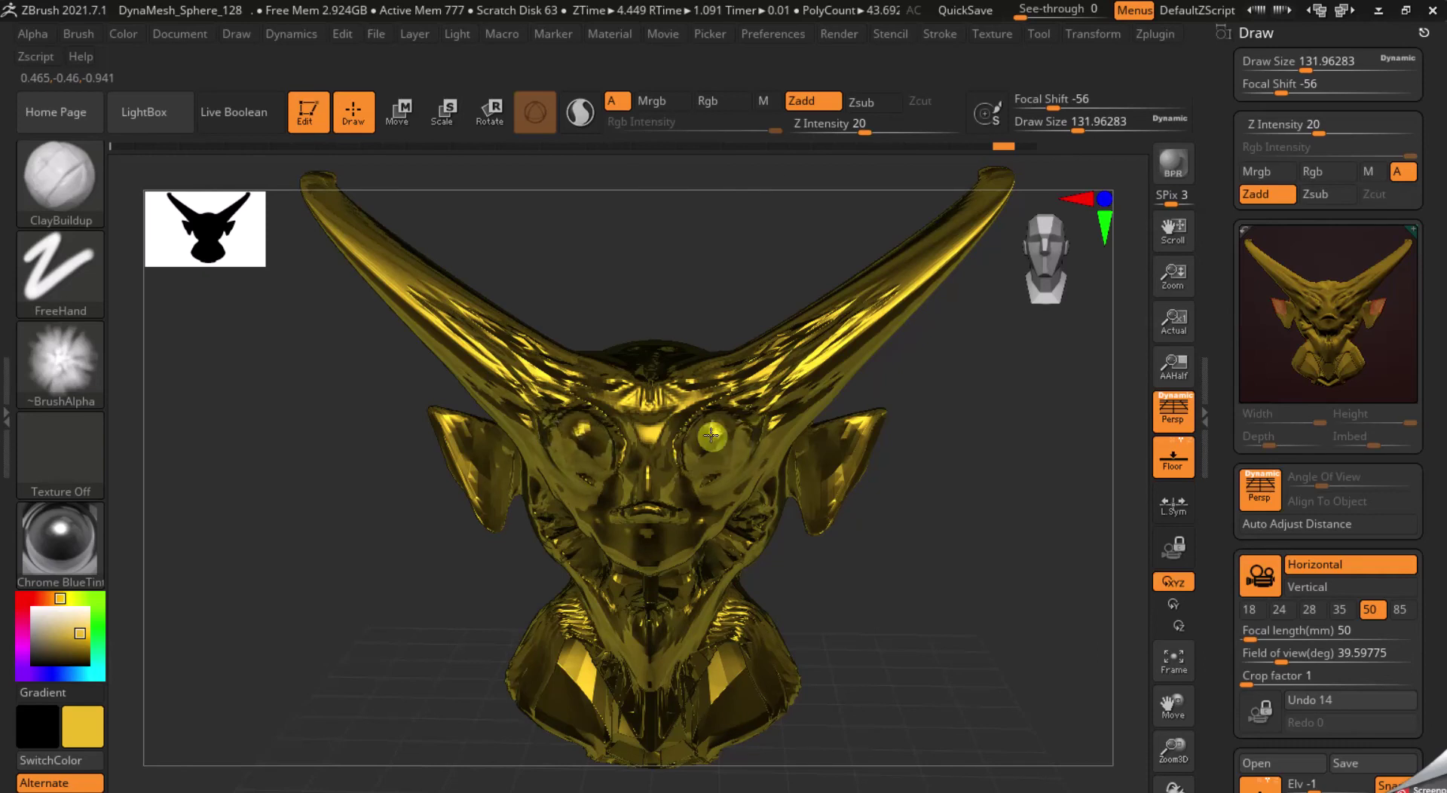
# - Build up and smooth both eye sockets, cheek and chin, deepening the sockets toward the nose bridge
pyautogui.moveTo(759, 421); pyautogui.dragTo(732, 436)
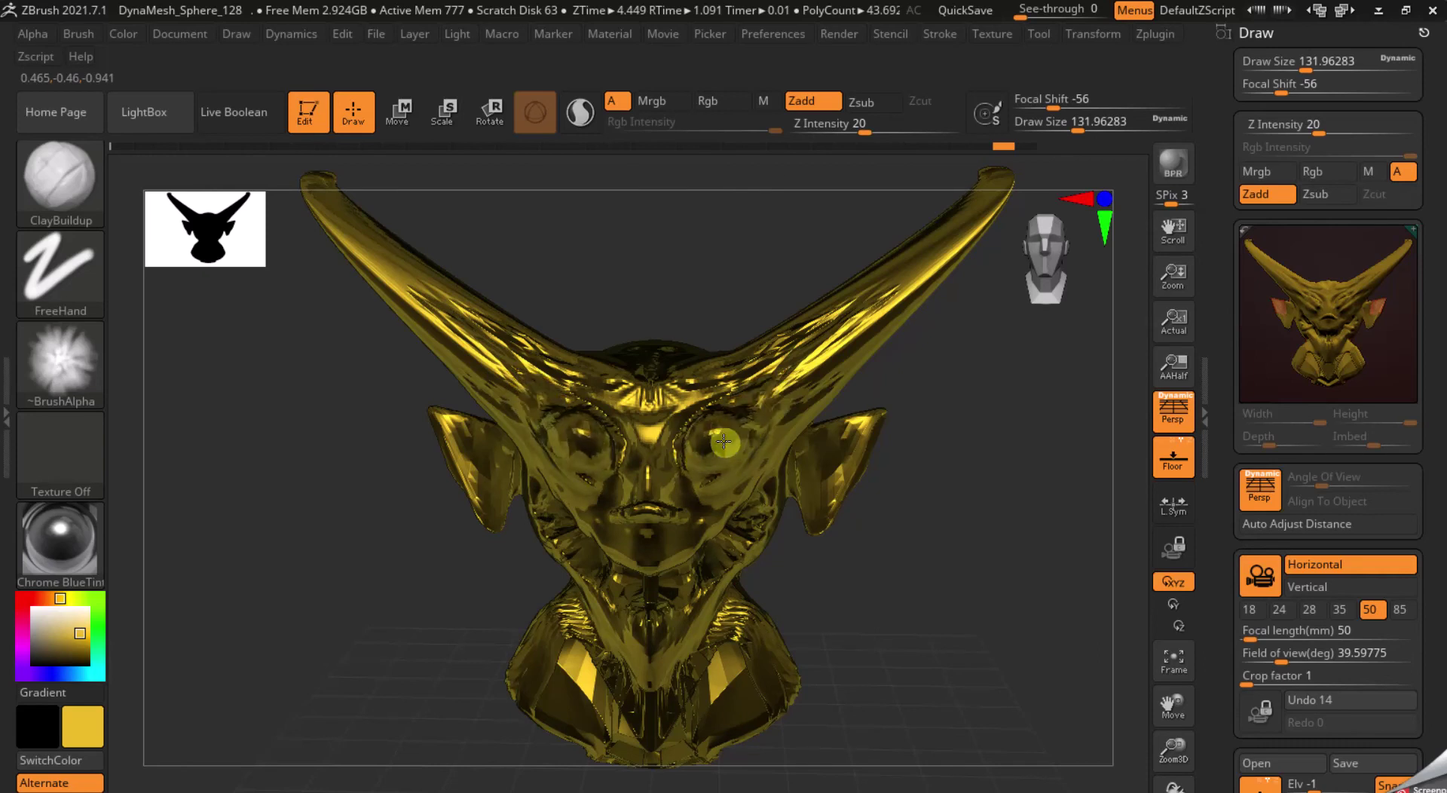
pyautogui.moveTo(733, 443)
pyautogui.mouseDown(button='right')
pyautogui.moveTo(766, 433)
pyautogui.moveTo(825, 465)
pyautogui.moveTo(731, 447)
pyautogui.moveTo(753, 437)
pyautogui.mouseUp(button='right')
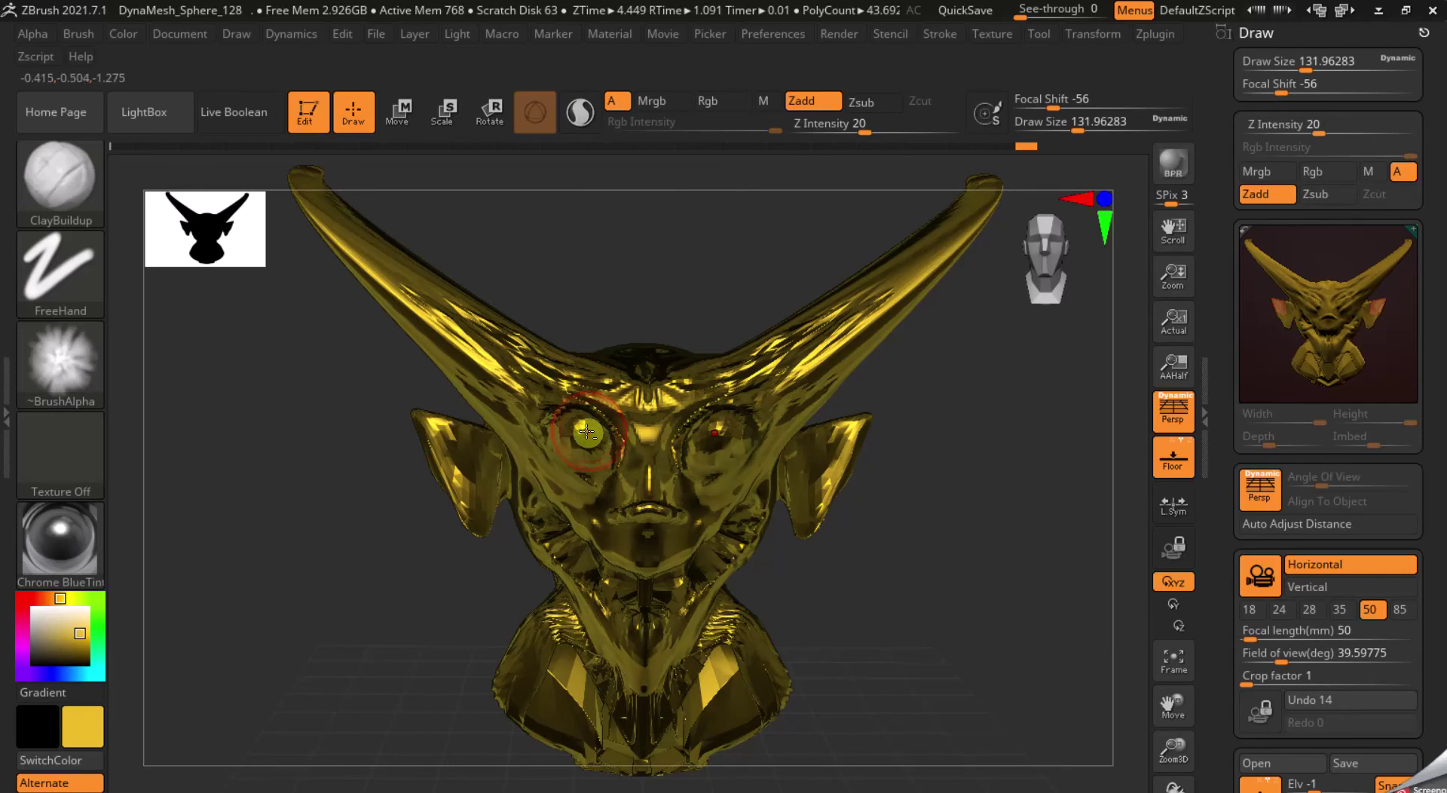
pyautogui.press('shift')
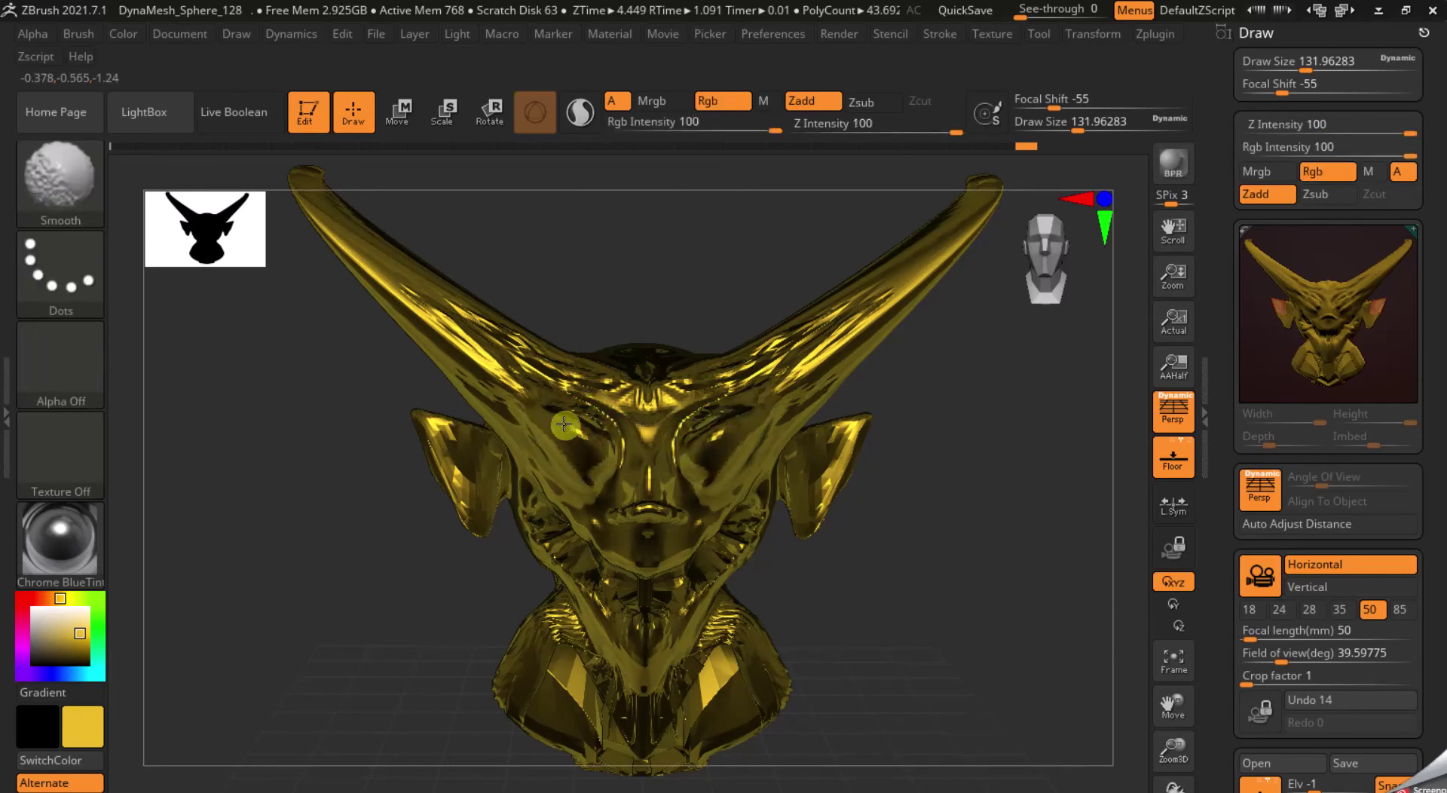
pyautogui.moveTo(586, 436)
pyautogui.keyDown('shift'); pyautogui.mouseDown()
pyautogui.moveTo(601, 588)
pyautogui.moveTo(536, 502)
pyautogui.moveTo(607, 567)
pyautogui.moveTo(678, 565)
pyautogui.moveTo(750, 491)
pyautogui.mouseUp(); pyautogui.keyUp('shift')
pyautogui.moveTo(739, 506)
pyautogui.mouseDown(button='right')
pyautogui.moveTo(688, 510)
pyautogui.moveTo(725, 503)
pyautogui.mouseUp(button='right')
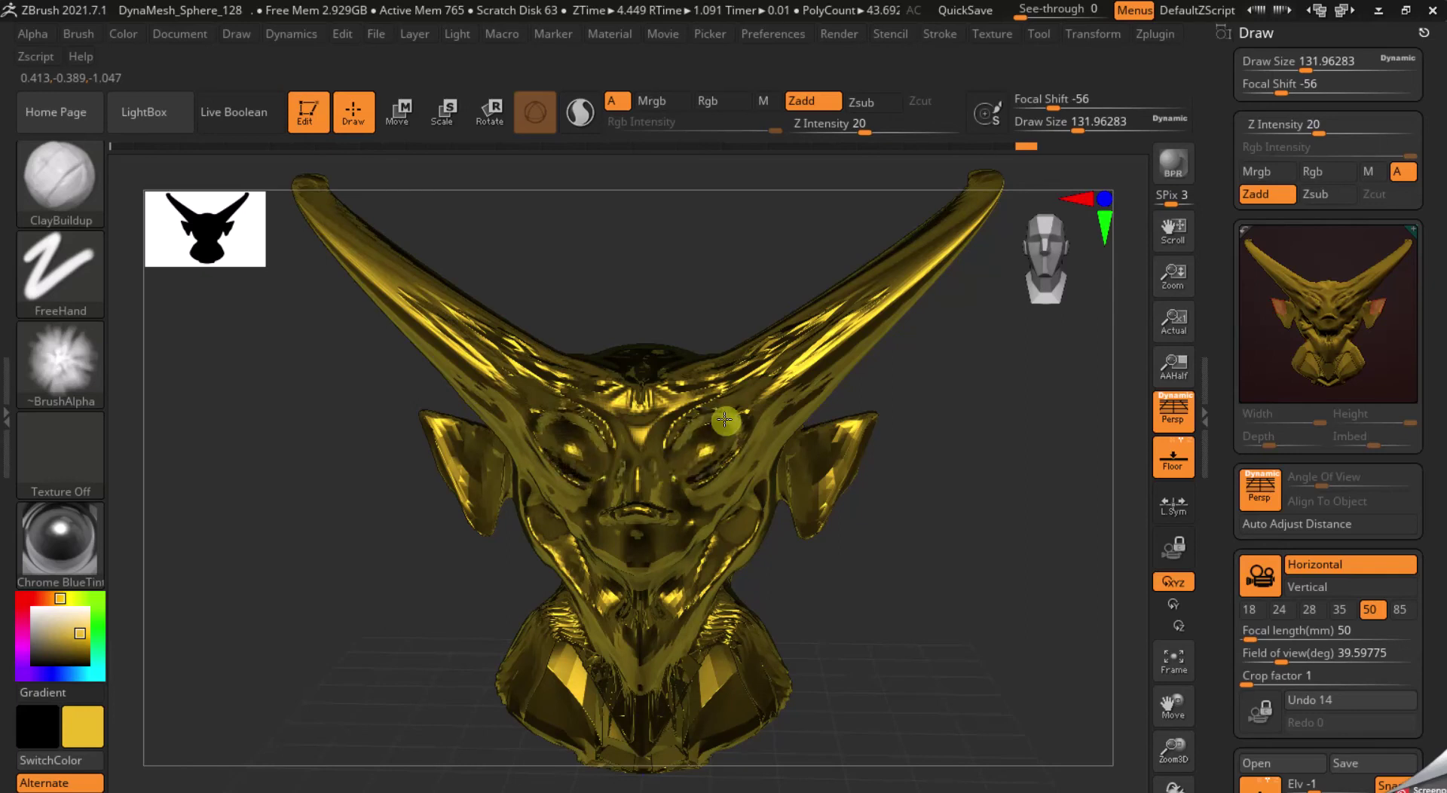
pyautogui.moveTo(736, 417); pyautogui.dragTo(718, 445)
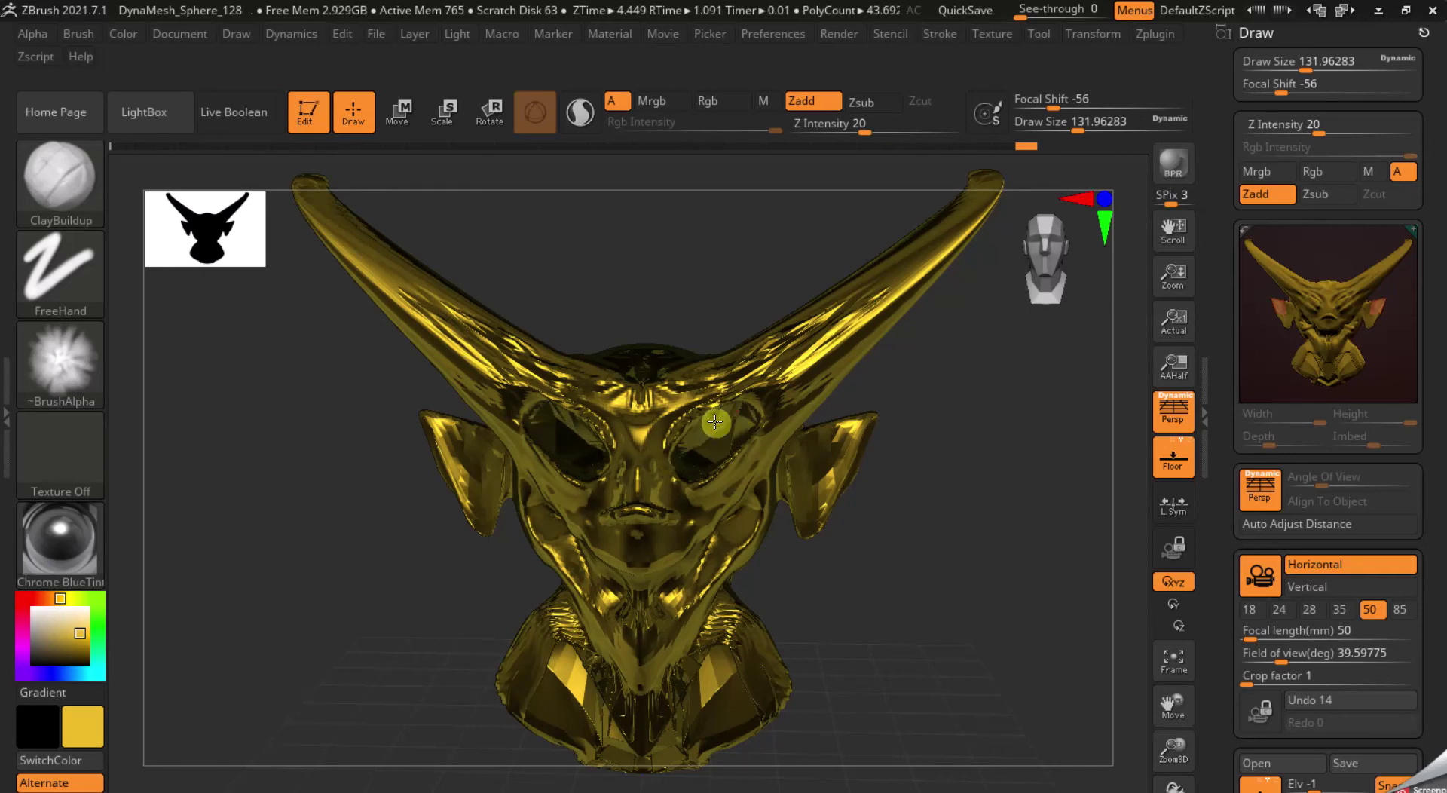
pyautogui.moveTo(728, 414); pyautogui.dragTo(754, 393)
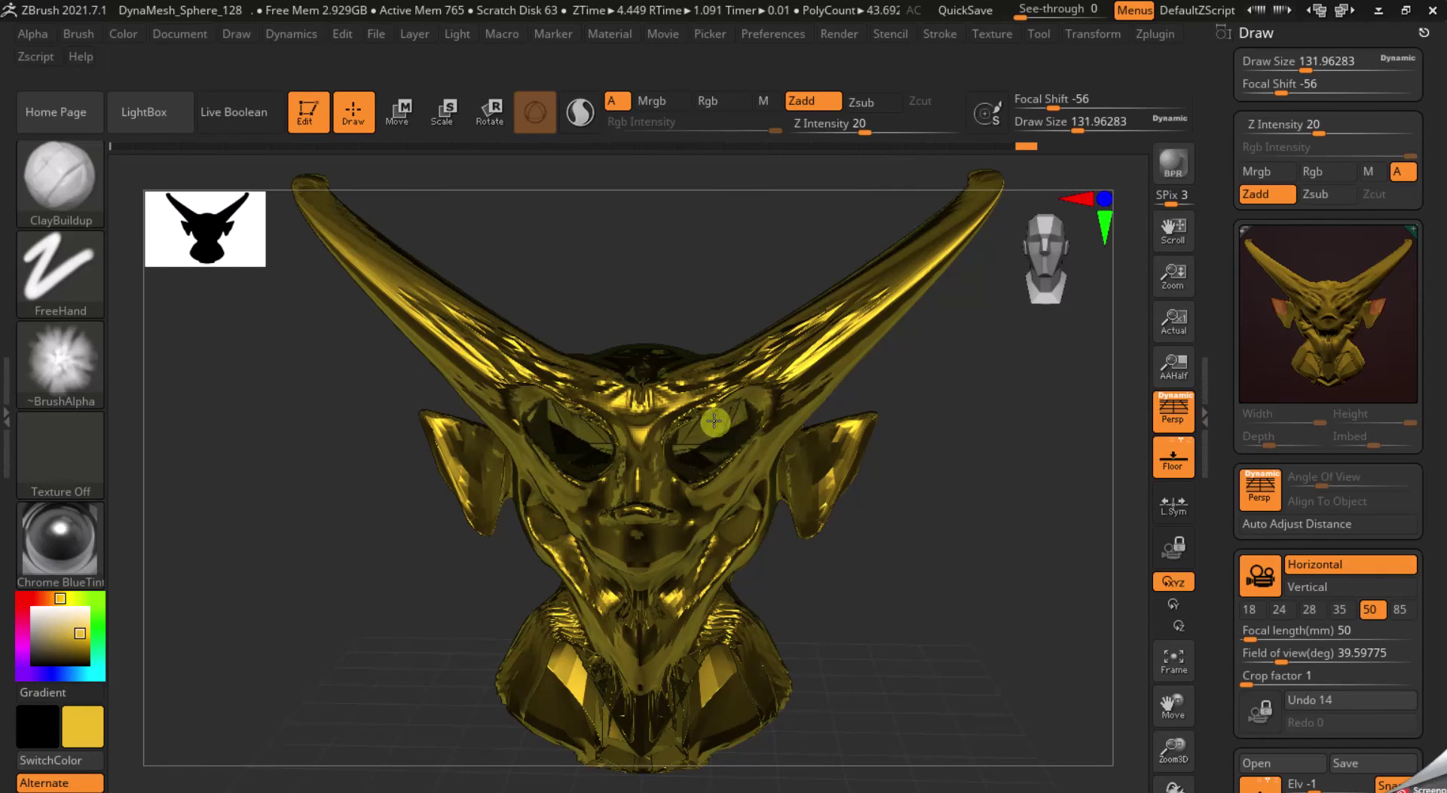
# - Reshape both ears symmetrically and check the form from several angles
pyautogui.moveTo(799, 444)
pyautogui.mouseDown()
pyautogui.moveTo(822, 475)
pyautogui.moveTo(806, 484)
pyautogui.moveTo(795, 453)
pyautogui.mouseUp()
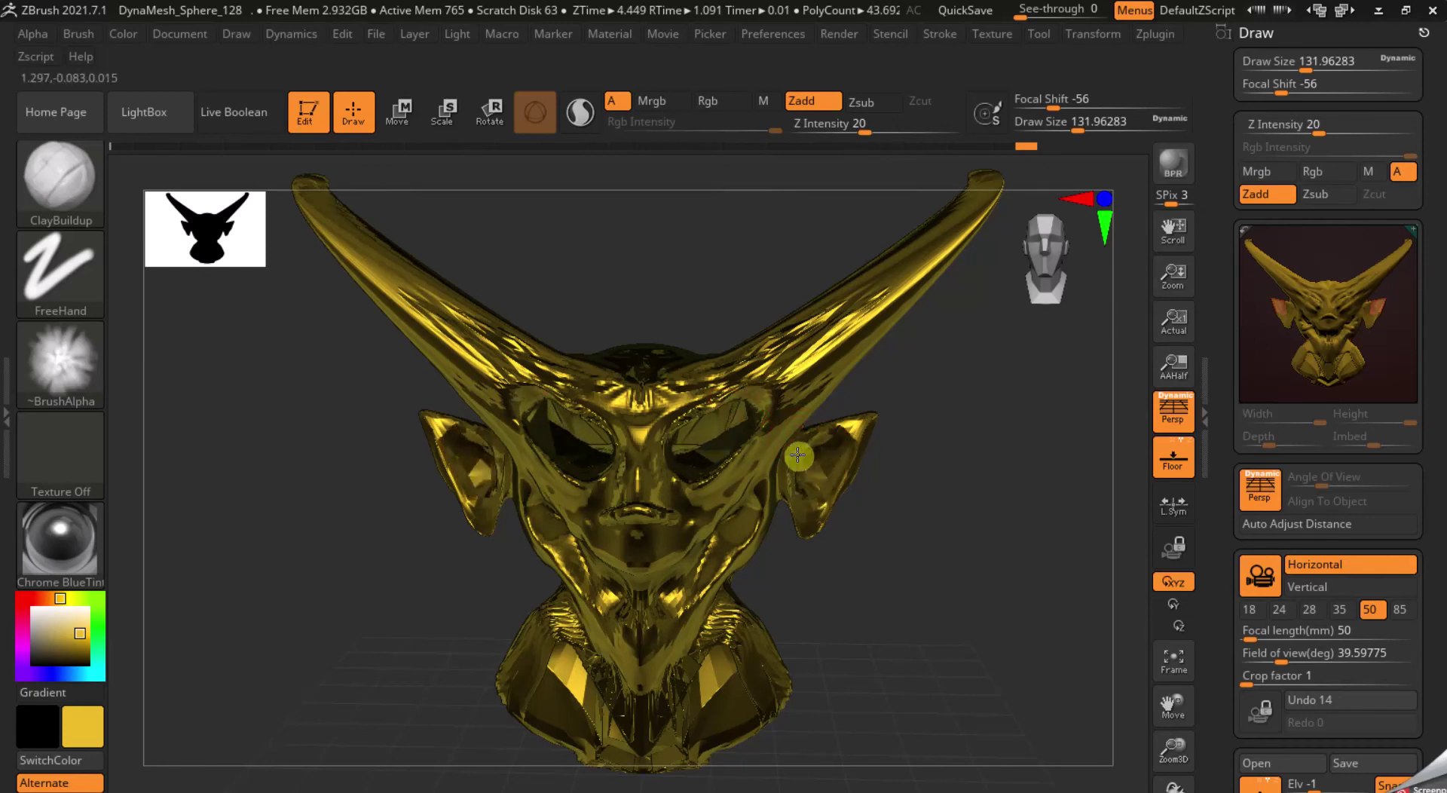
pyautogui.moveTo(681, 410); pyautogui.dragTo(653, 397, button='right')
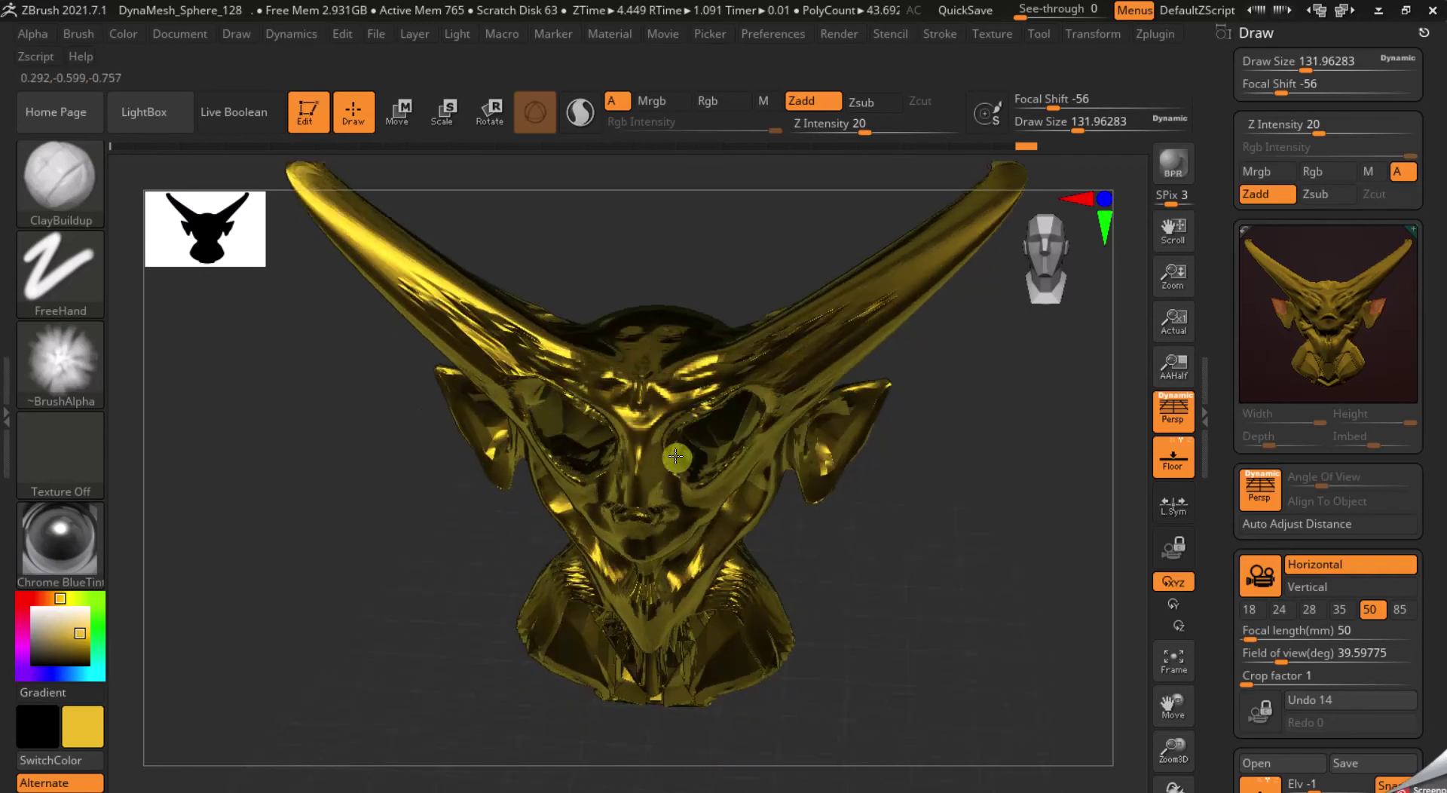
pyautogui.moveTo(719, 438); pyautogui.dragTo(678, 406, button='right')
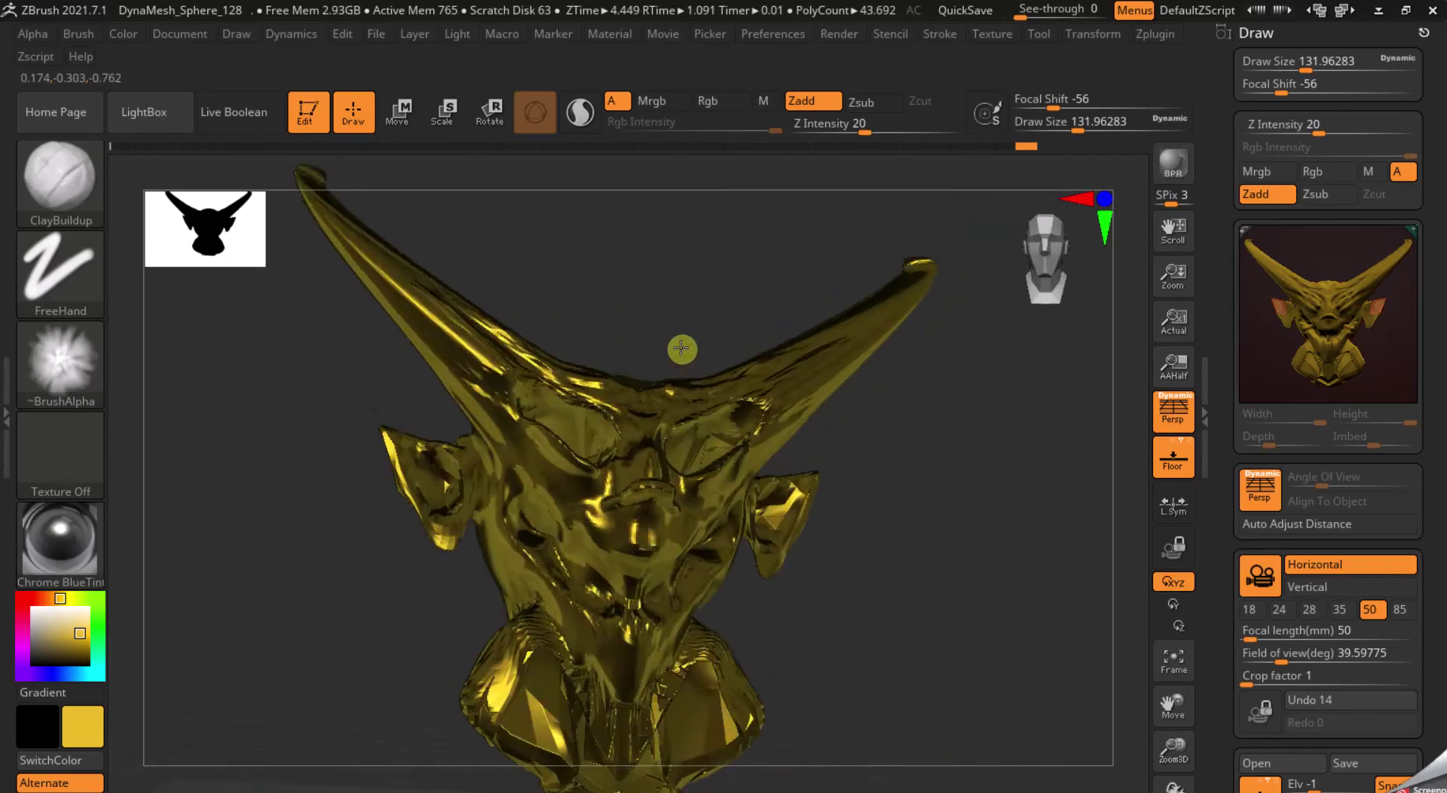
pyautogui.moveTo(669, 397); pyautogui.dragTo(462, 450, button='right')
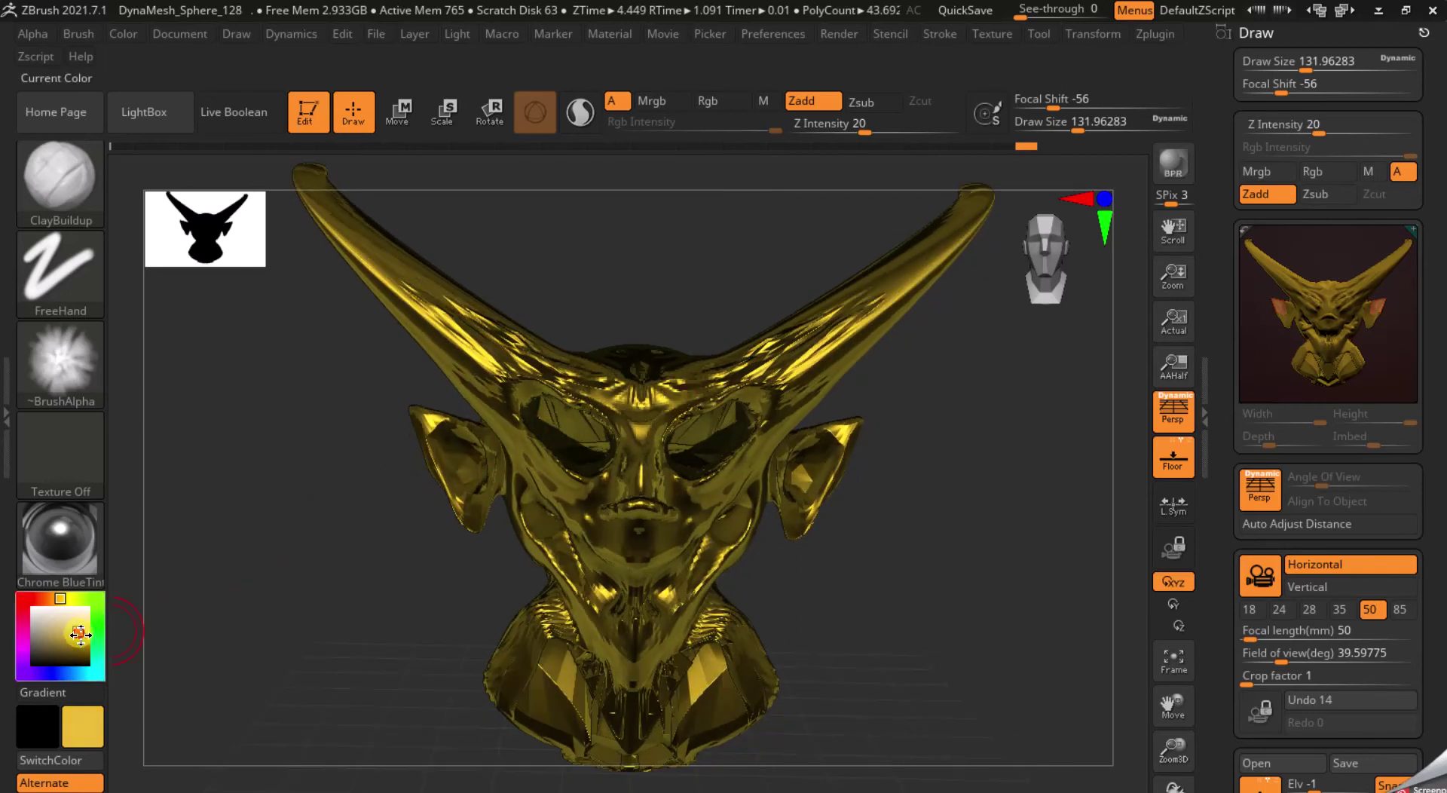
# - Change the main colour from dark gold to bright yellow
pyautogui.moveTo(74, 635); pyautogui.dragTo(61, 642)
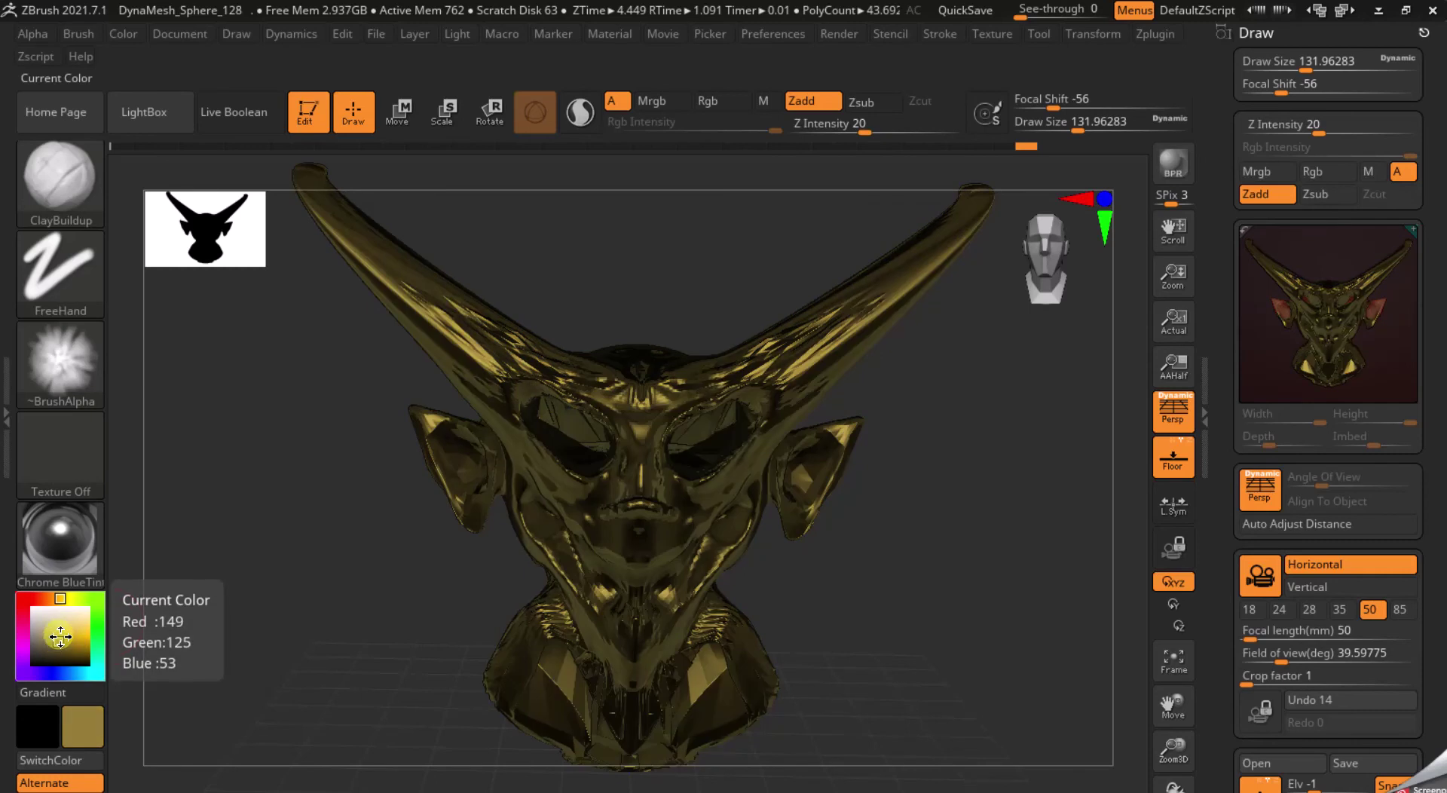
pyautogui.click(68, 642)
pyautogui.moveTo(67, 643); pyautogui.dragTo(88, 626)
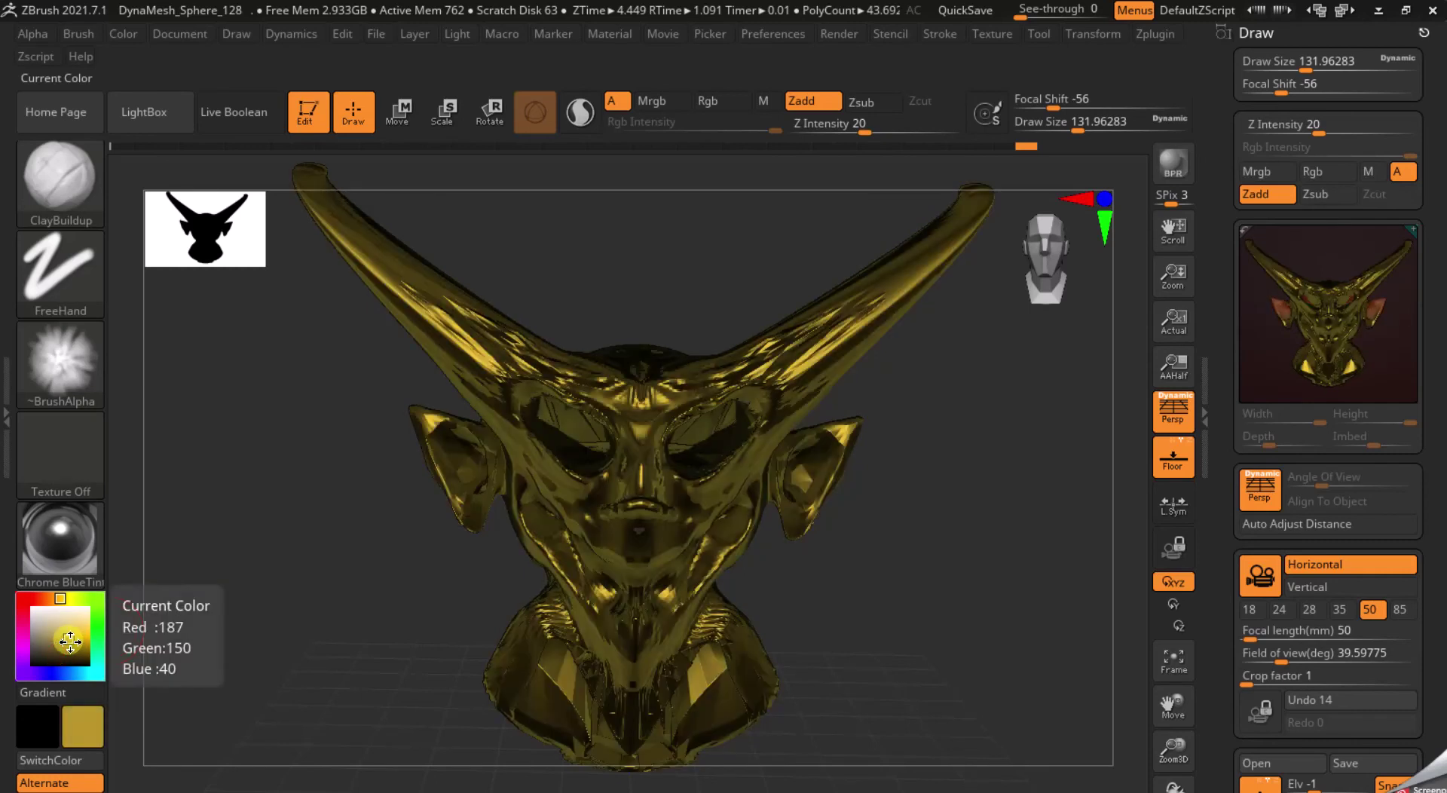
pyautogui.moveTo(520, 498)
pyautogui.mouseDown(button='right')
pyautogui.moveTo(657, 496)
pyautogui.moveTo(1324, 343)
pyautogui.mouseUp(button='right')
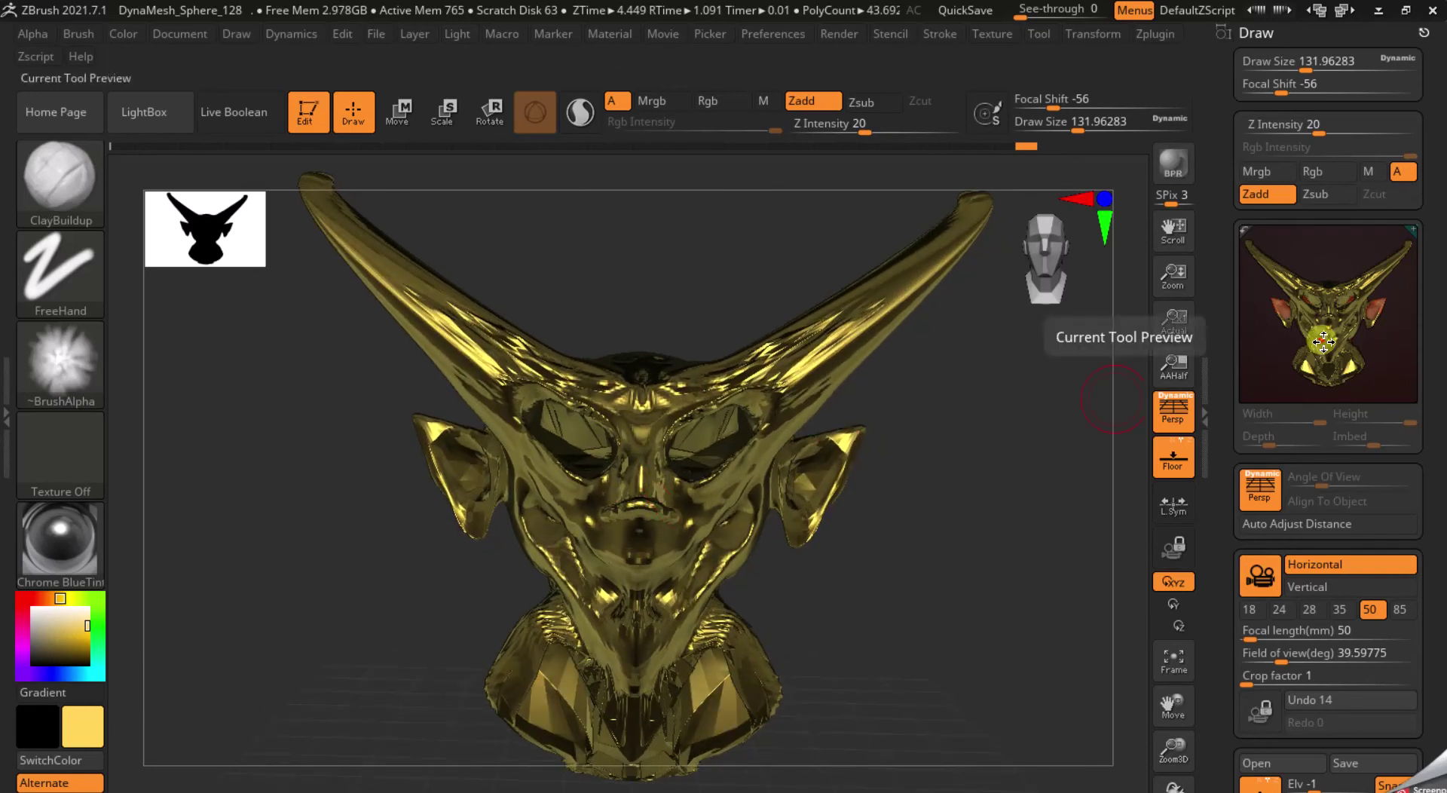
# - Enable Mrgb with Zadd so strokes raise the surface and paint colour and material
pyautogui.click(1313, 197)
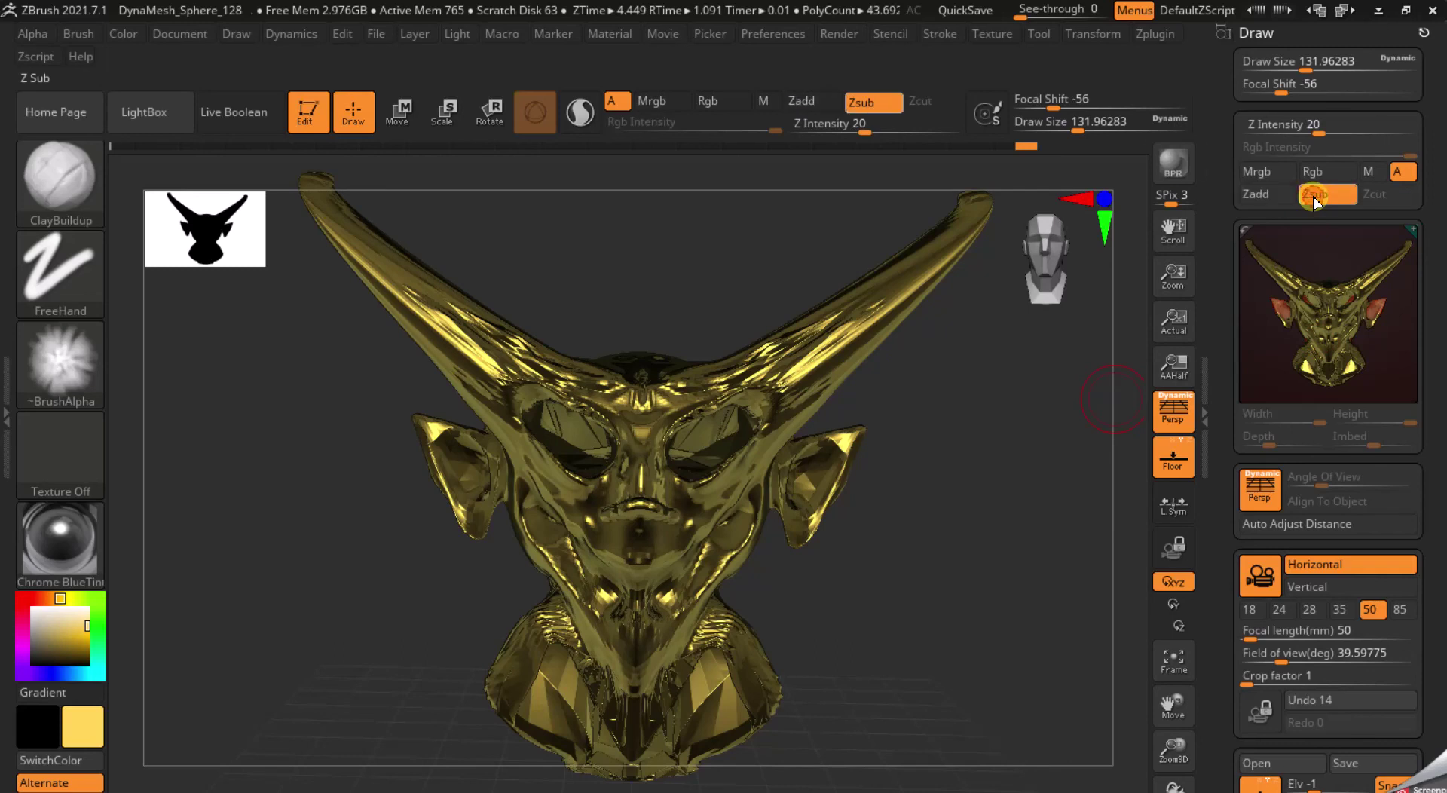
pyautogui.click(1257, 172)
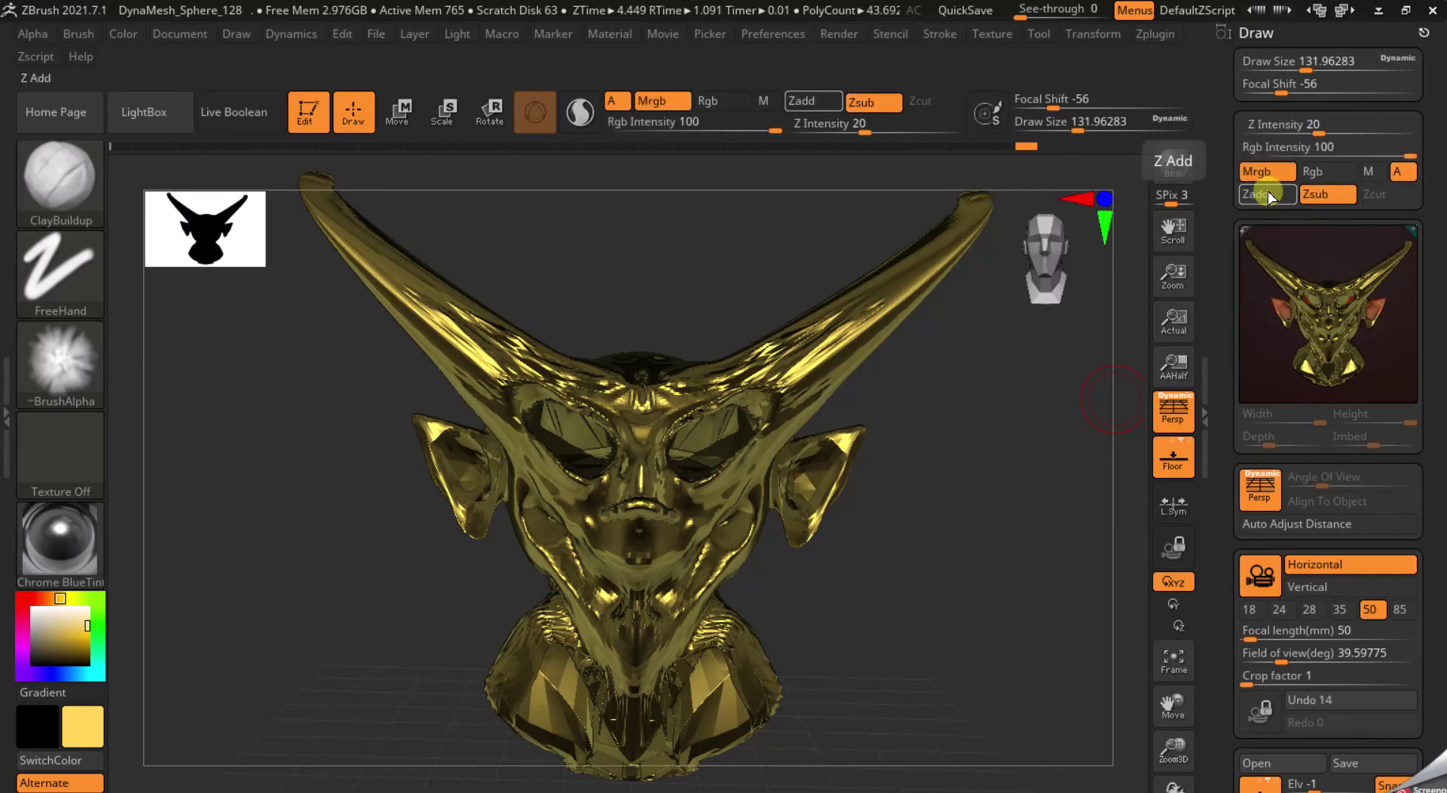
pyautogui.click(1261, 195)
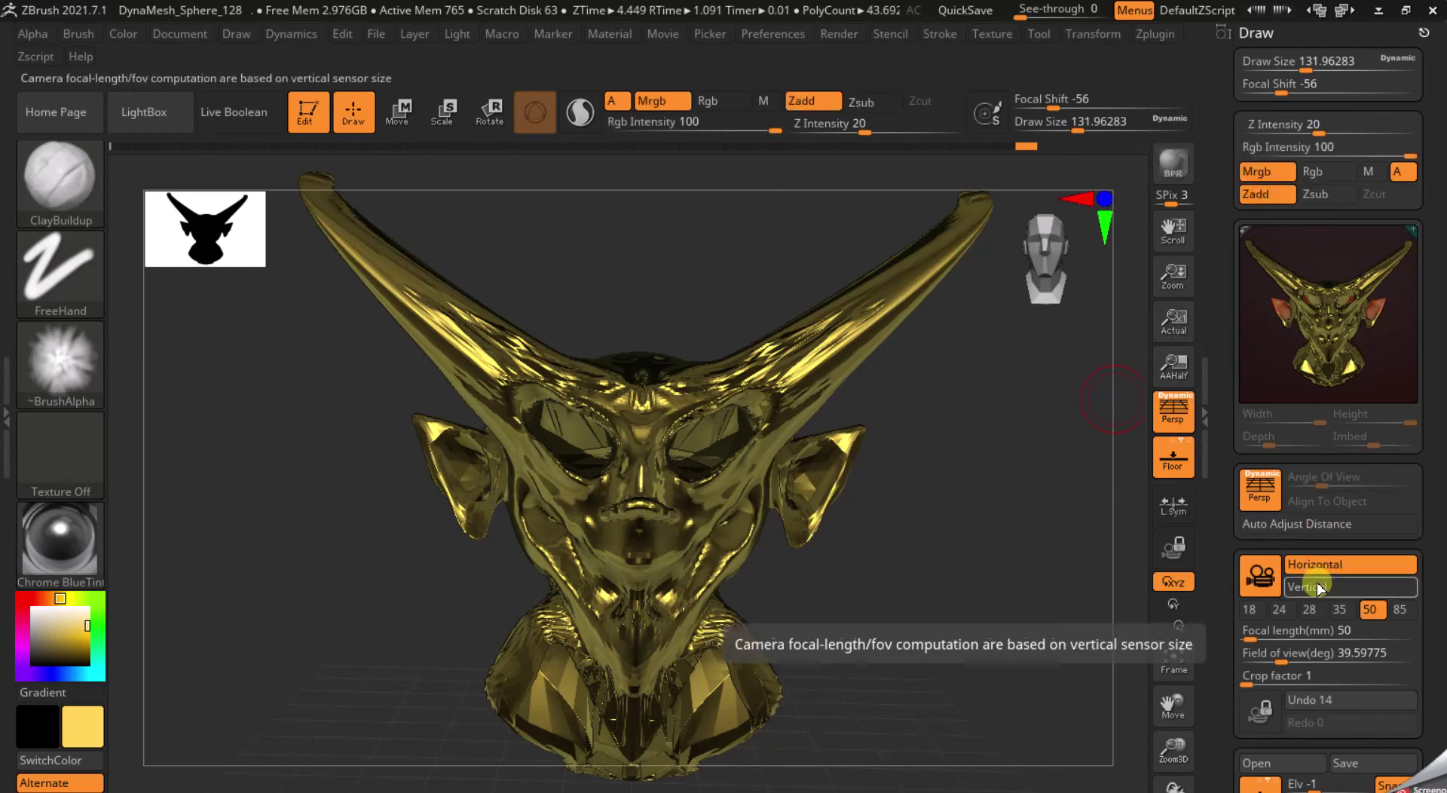
pyautogui.scroll(-1, 1319, 586)
pyautogui.scroll(-1, 1323, 584)
pyautogui.scroll(-3, 1327, 579)
pyautogui.scroll(-3, 1327, 579)
pyautogui.scroll(-3, 1326, 579)
pyautogui.scroll(-1, 1326, 579)
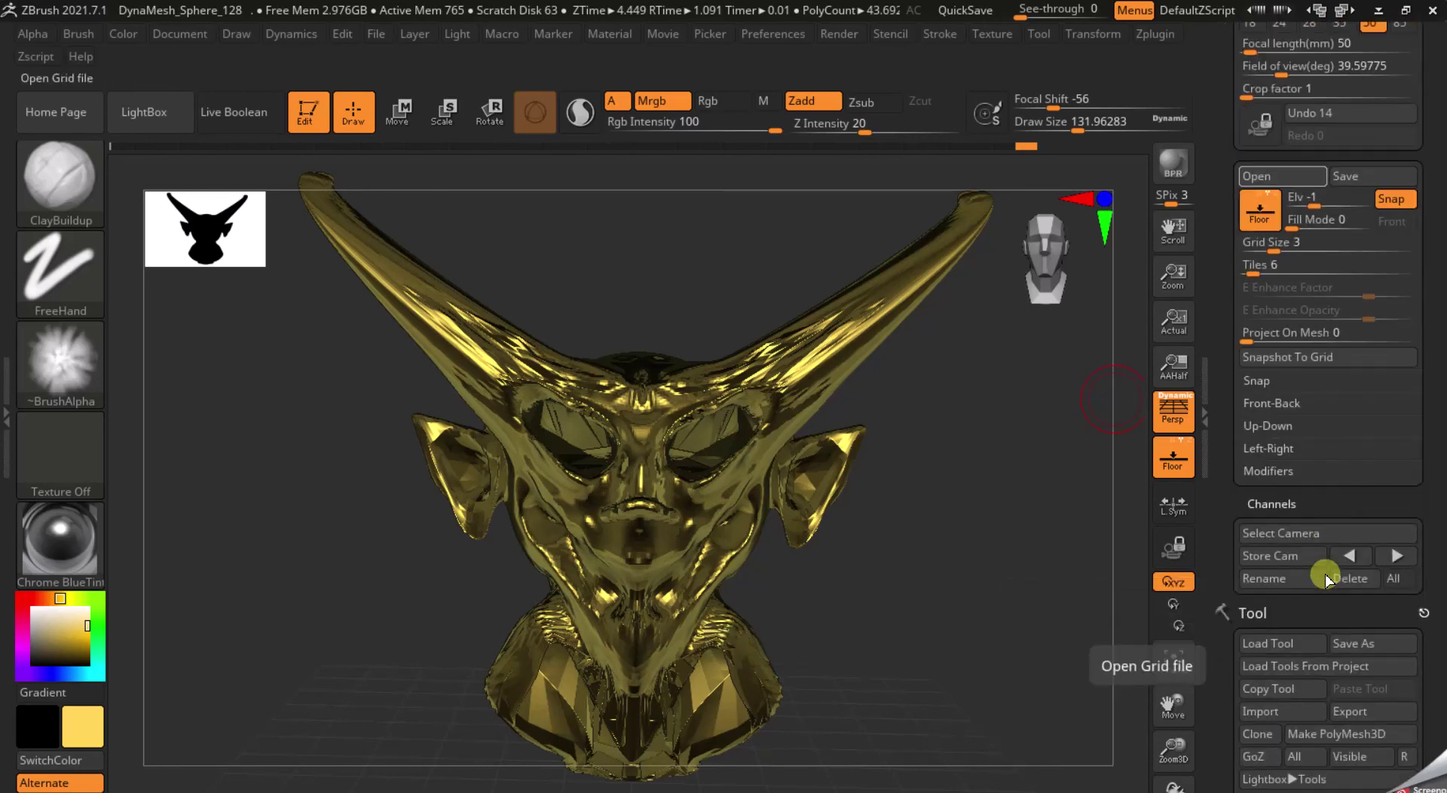
pyautogui.scroll(-1, 1327, 579)
pyautogui.scroll(-3, 1326, 579)
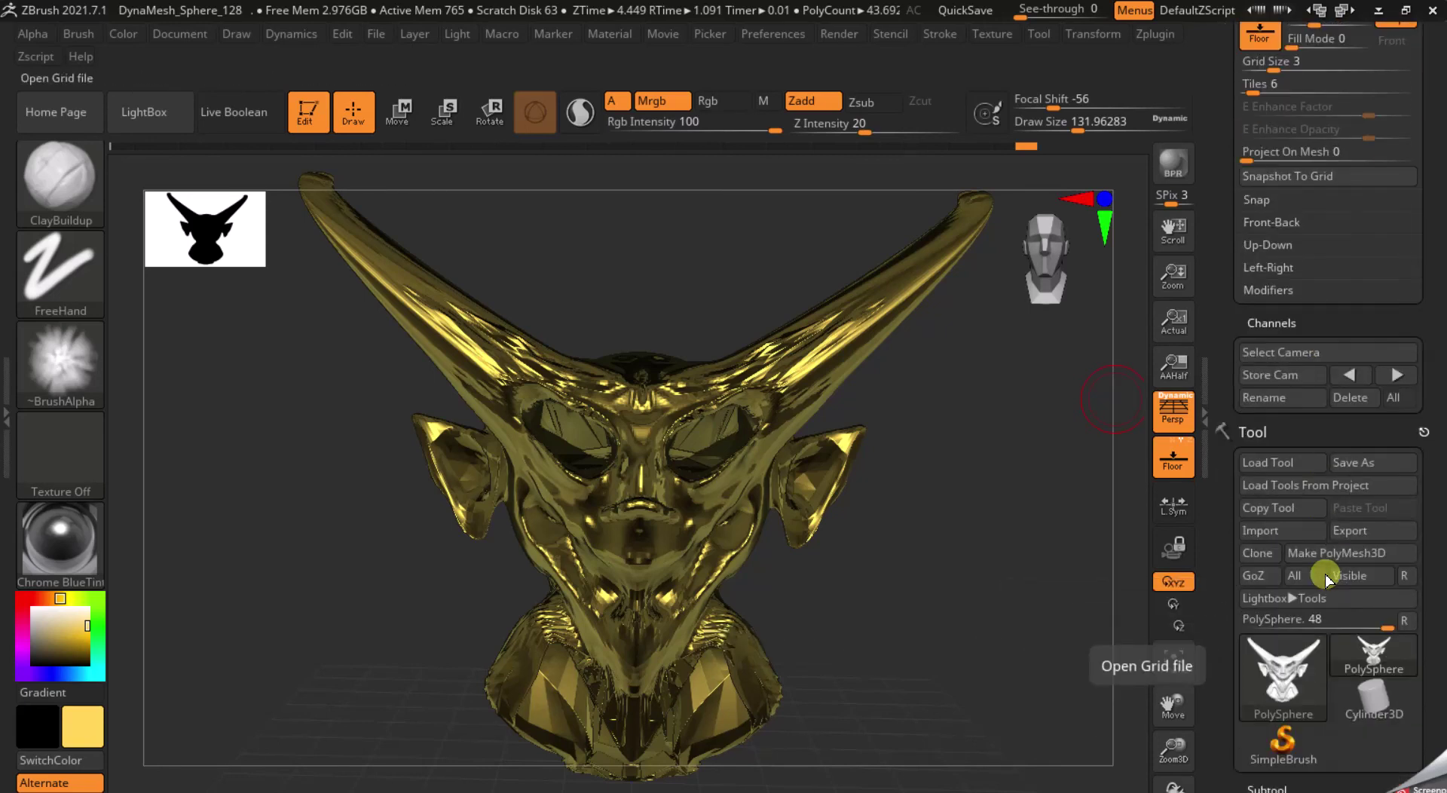
pyautogui.scroll(-1, 1327, 579)
pyautogui.scroll(-2, 1326, 566)
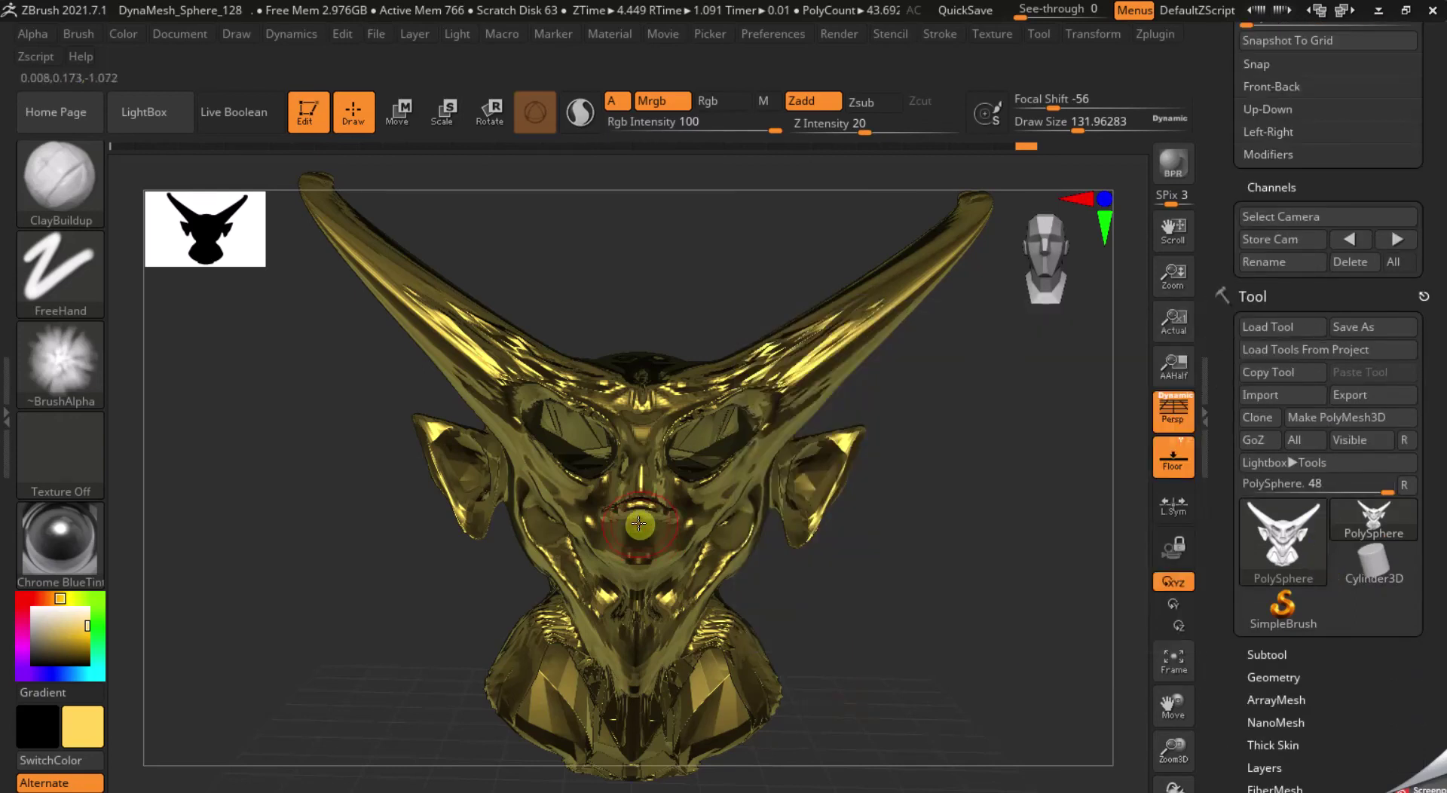
pyautogui.moveTo(660, 505)
pyautogui.mouseDown(button='right')
pyautogui.moveTo(762, 489)
pyautogui.moveTo(721, 517)
pyautogui.moveTo(678, 520)
pyautogui.moveTo(673, 498)
pyautogui.mouseUp(button='right')
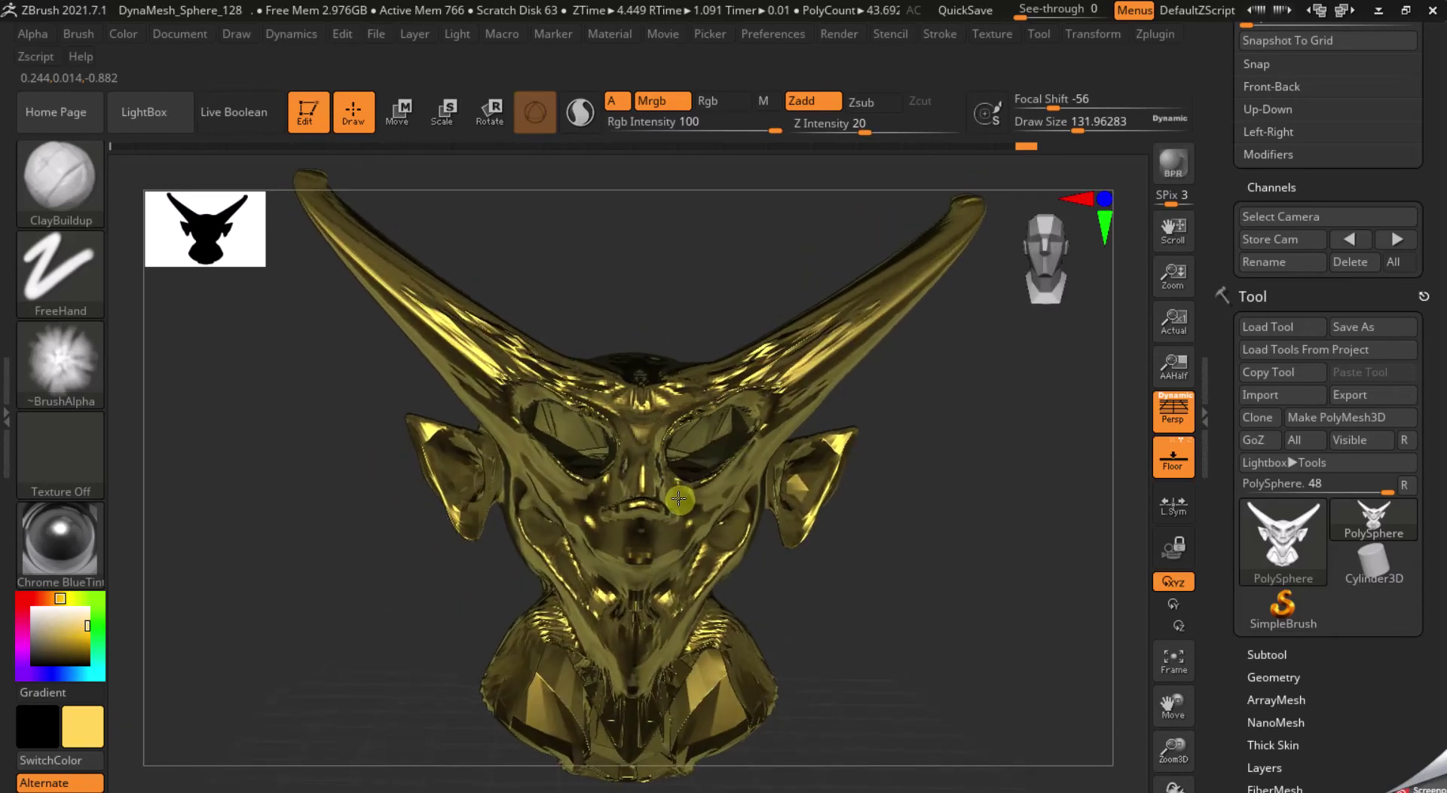
# - Select the Weave1 brush and smooth both eye sockets and the chin and neck
pyautogui.click(61, 181)
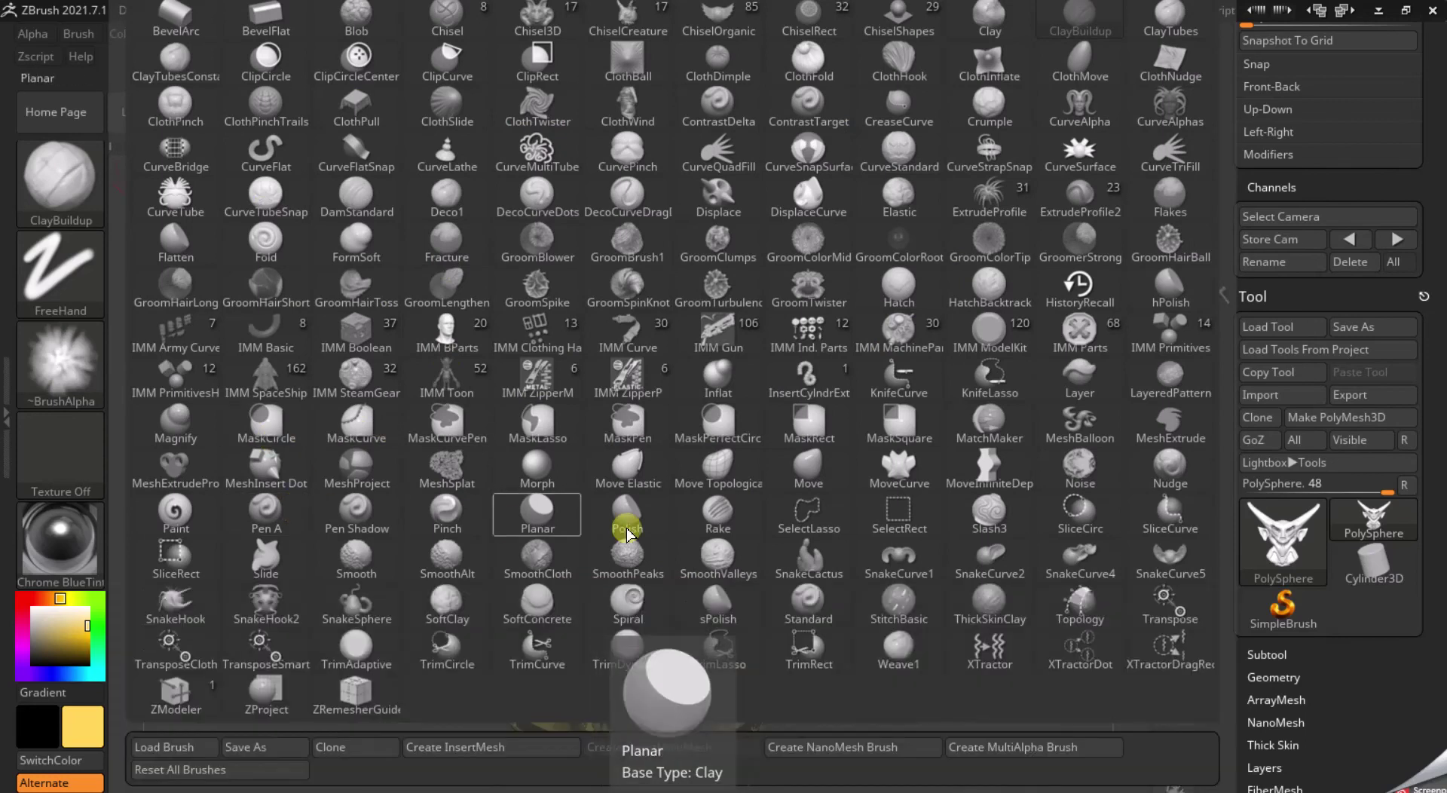
pyautogui.click(879, 655)
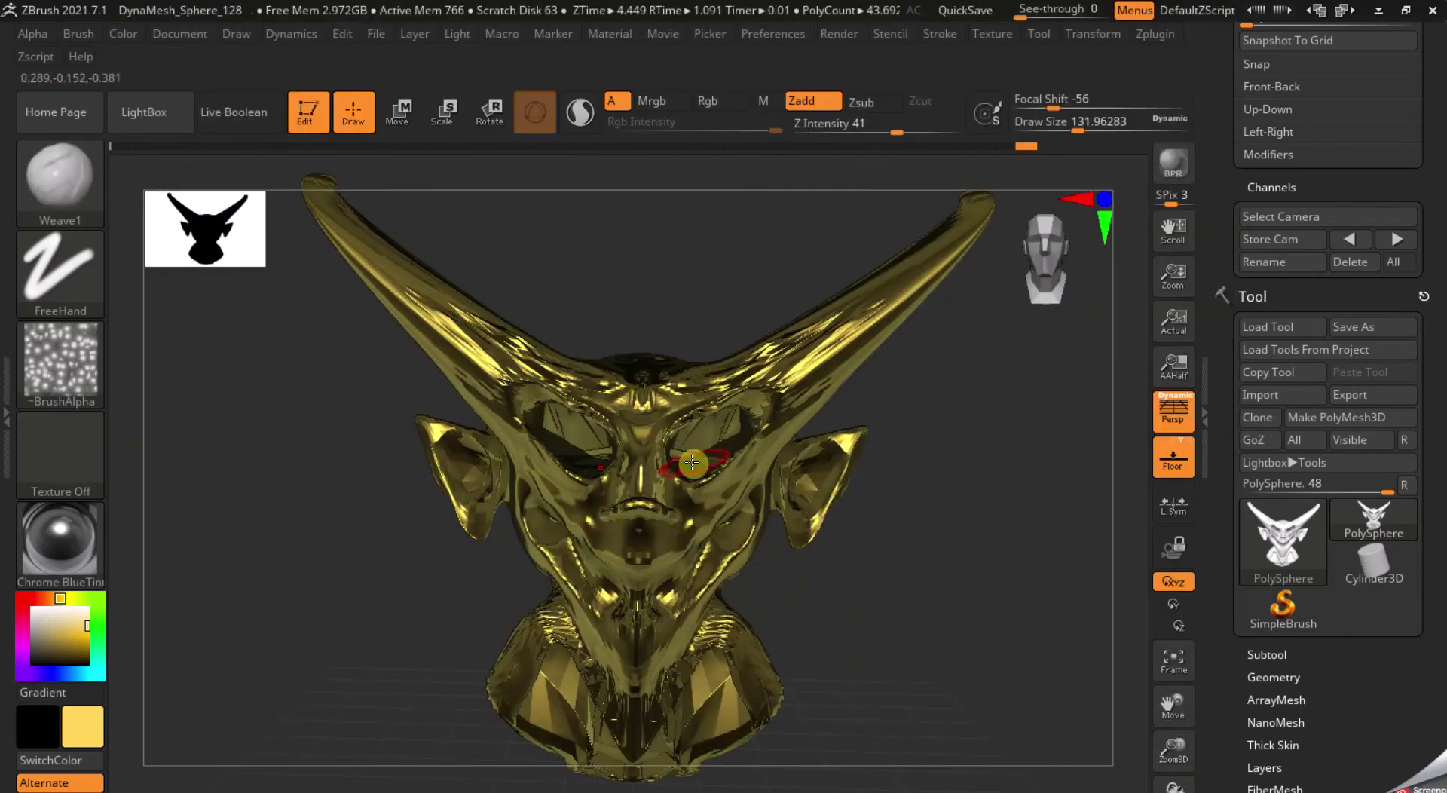
pyautogui.press('shift')
pyautogui.moveTo(700, 453); pyautogui.dragTo(702, 447)
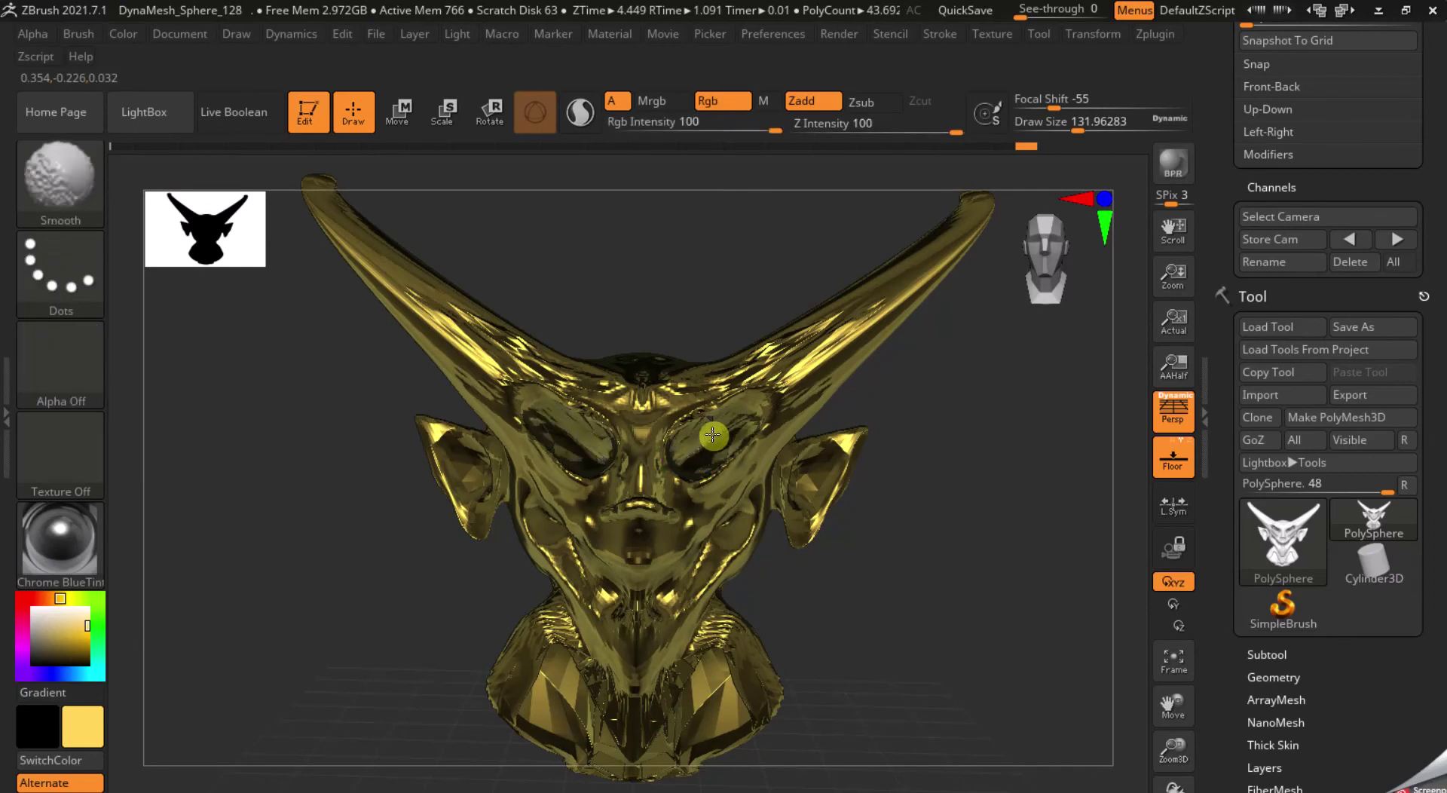
pyautogui.press('shift')
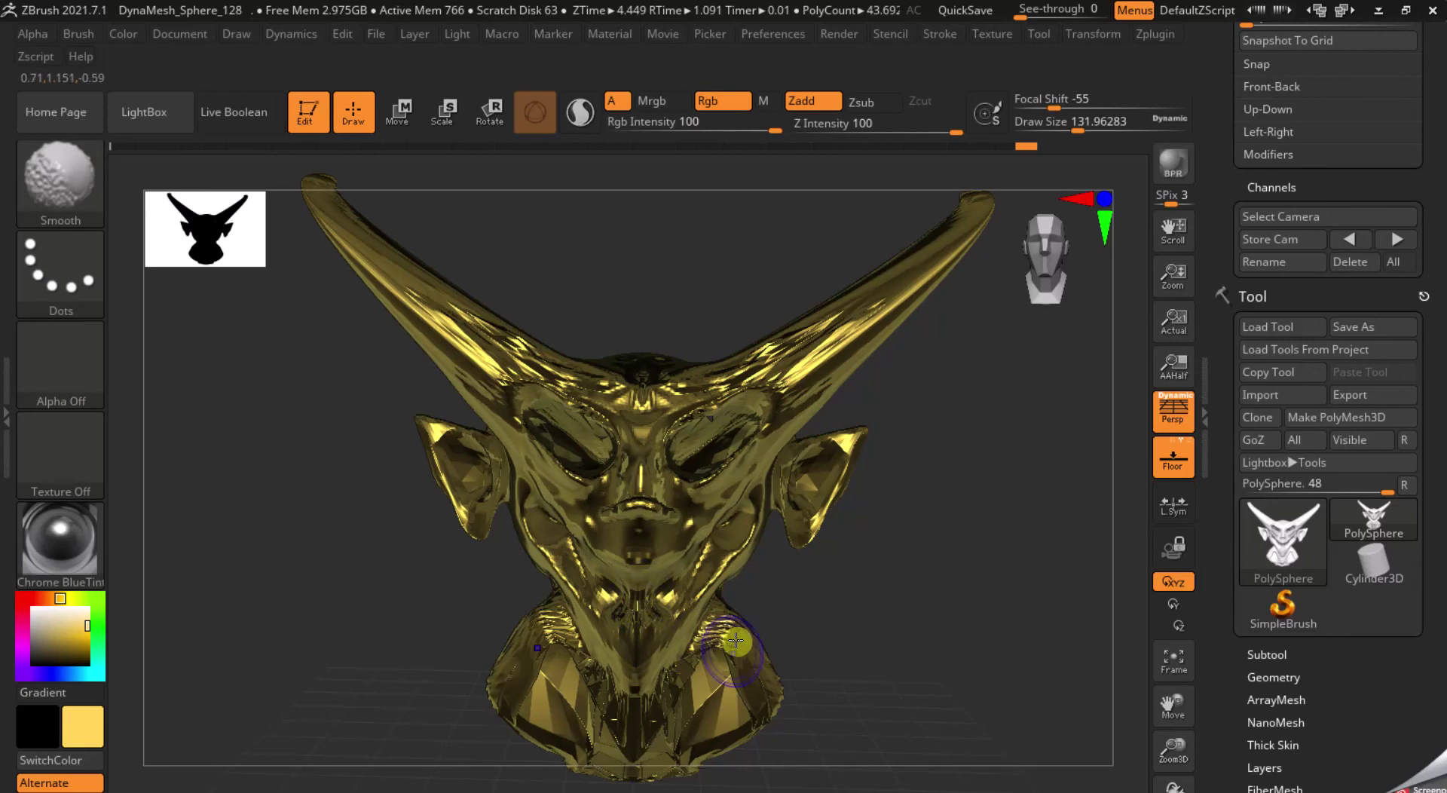
pyautogui.keyDown('shift'); pyautogui.moveTo(720, 651); pyautogui.dragTo(762, 686); pyautogui.keyUp('shift')
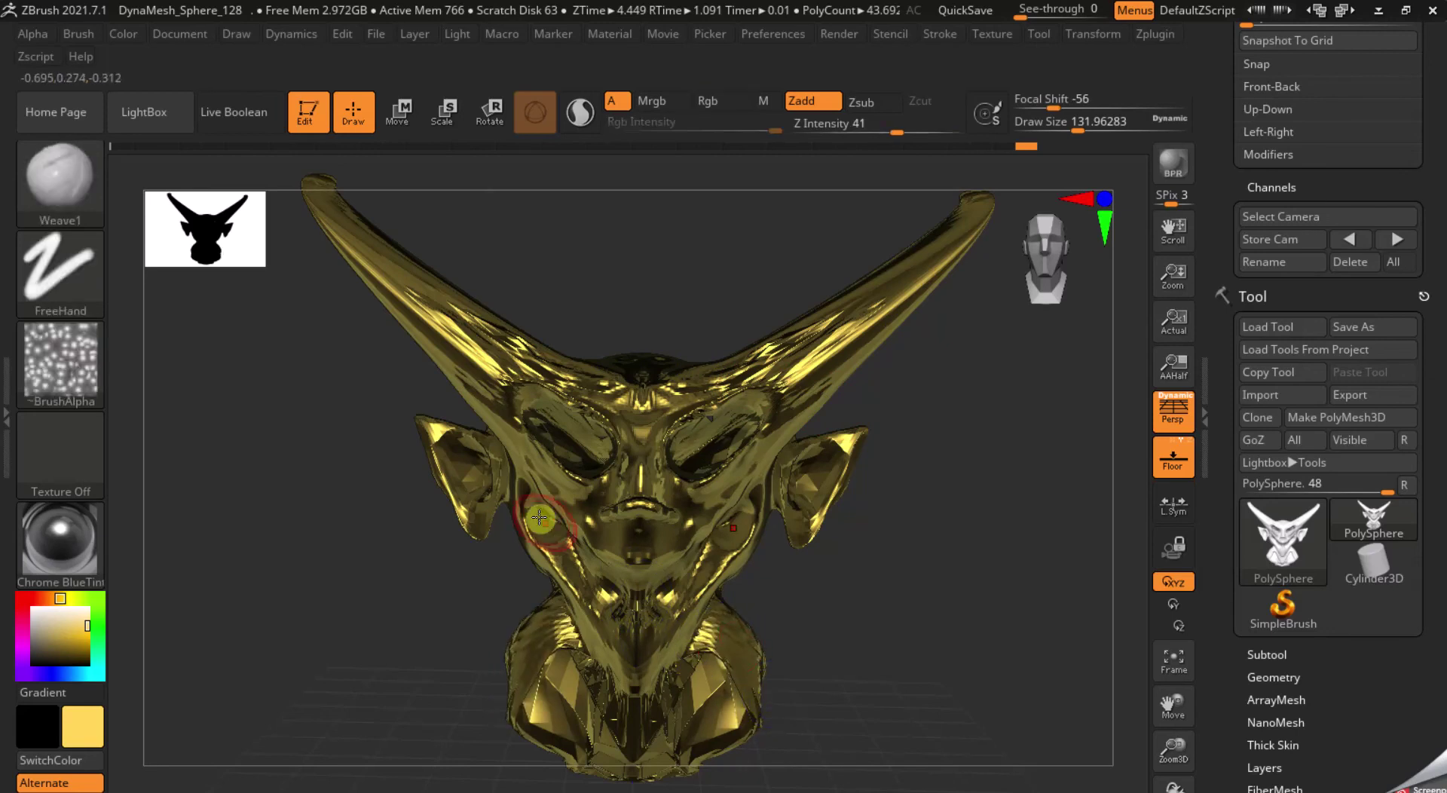
# - Sculpt woven Weave1 texture across both cheeks and the chin
pyautogui.press('shift')
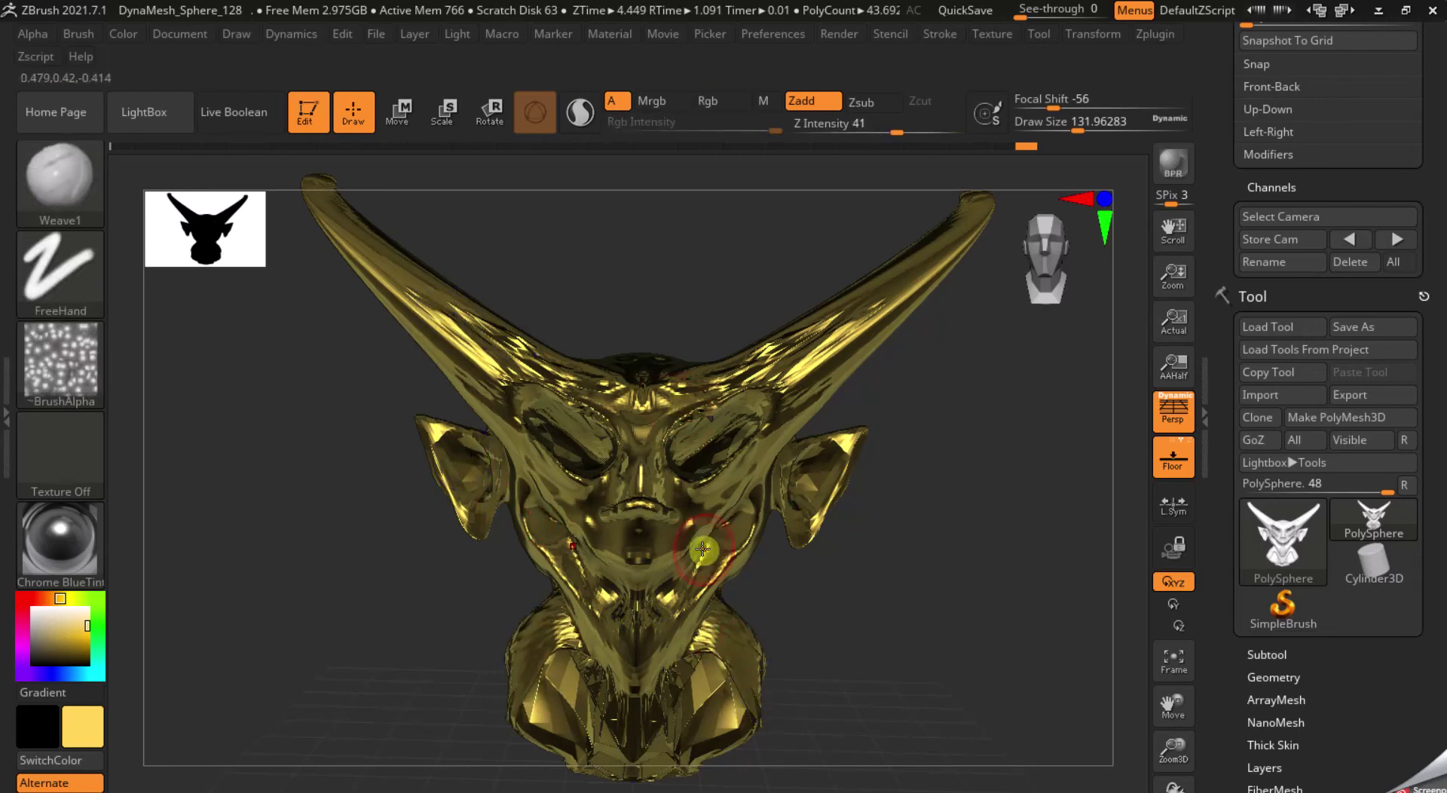
pyautogui.moveTo(696, 560)
pyautogui.mouseDown()
pyautogui.moveTo(680, 592)
pyautogui.moveTo(587, 581)
pyautogui.mouseUp()
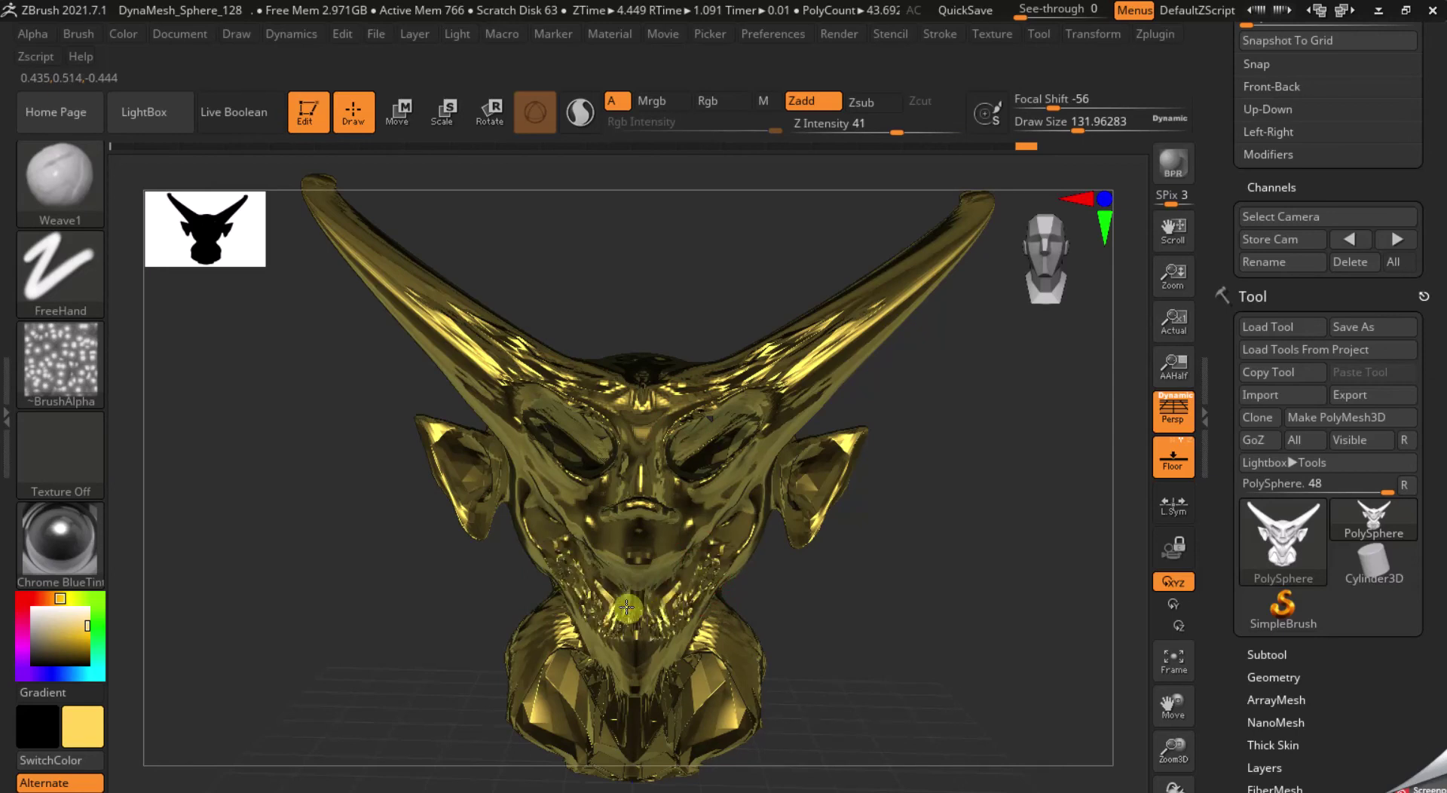
pyautogui.moveTo(533, 494)
pyautogui.mouseDown()
pyautogui.moveTo(596, 584)
pyautogui.moveTo(646, 601)
pyautogui.moveTo(687, 575)
pyautogui.moveTo(633, 603)
pyautogui.moveTo(722, 540)
pyautogui.mouseUp()
pyautogui.moveTo(739, 504)
pyautogui.mouseDown(button='right')
pyautogui.moveTo(689, 485)
pyautogui.moveTo(688, 597)
pyautogui.moveTo(743, 517)
pyautogui.mouseUp(button='right')
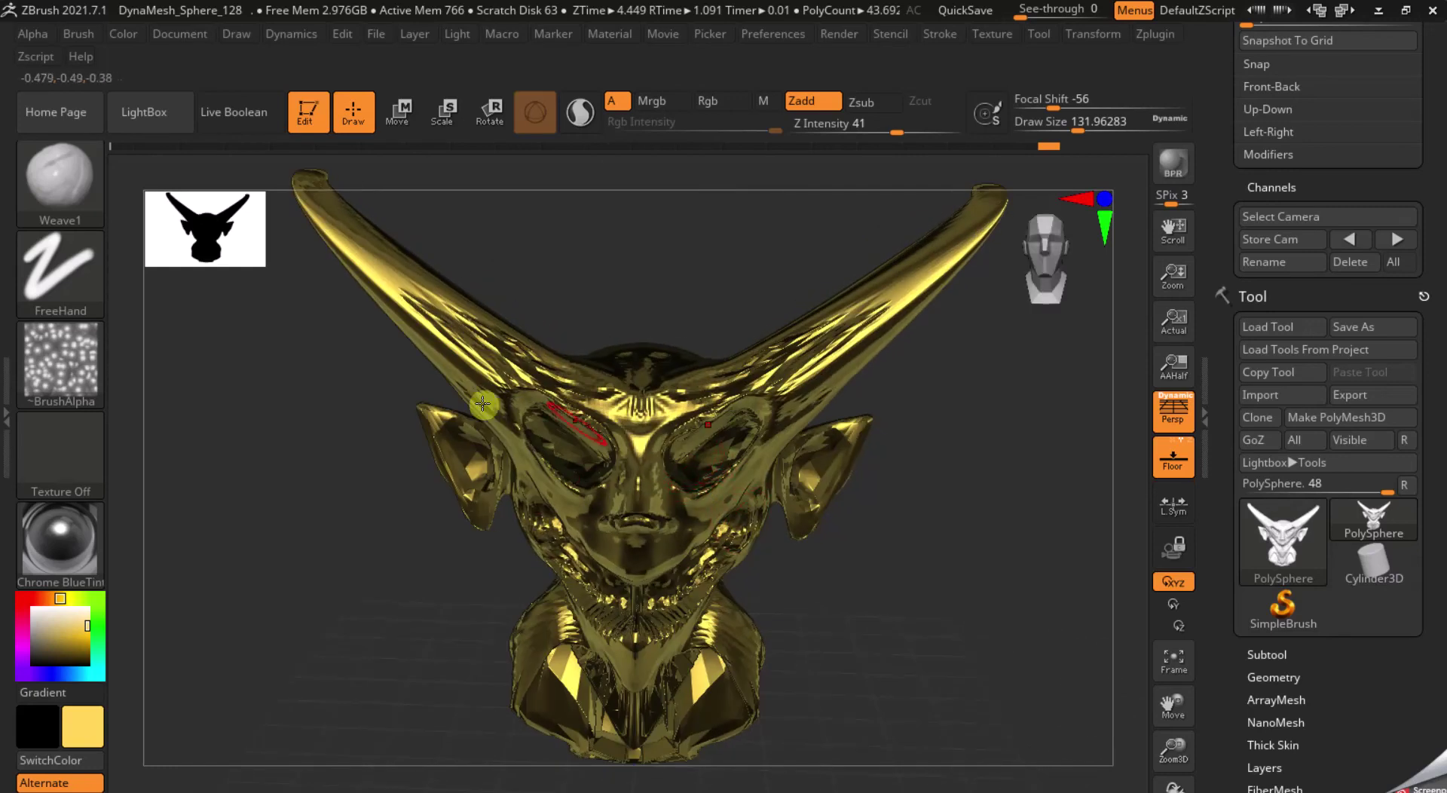
pyautogui.click(73, 549)
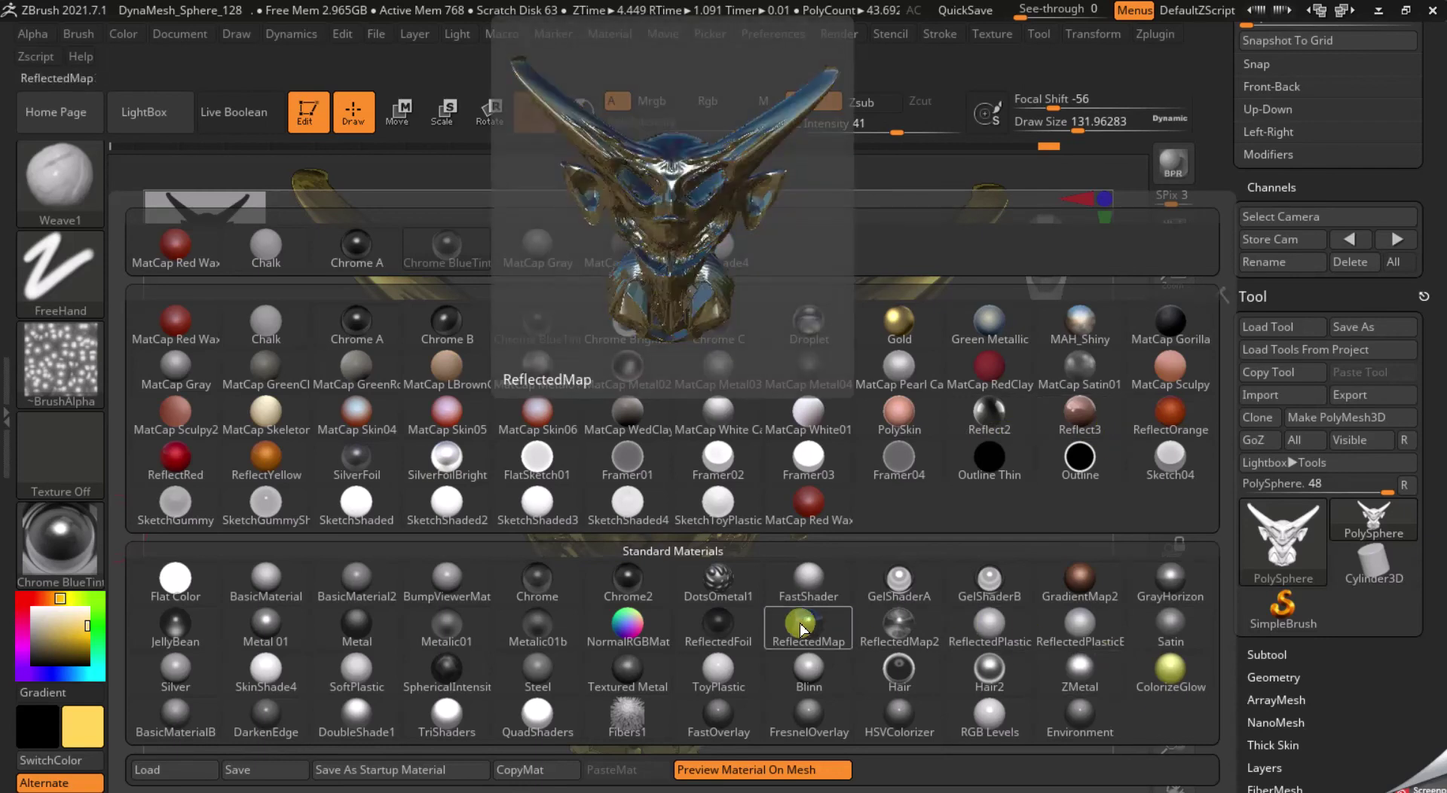
# - Apply NormalRGBMat to the bust, then replace it with MatCap WedClay01
pyautogui.click(588, 614)
pyautogui.moveTo(724, 573)
pyautogui.mouseDown()
pyautogui.moveTo(680, 557)
pyautogui.moveTo(710, 552)
pyautogui.moveTo(705, 525)
pyautogui.mouseUp()
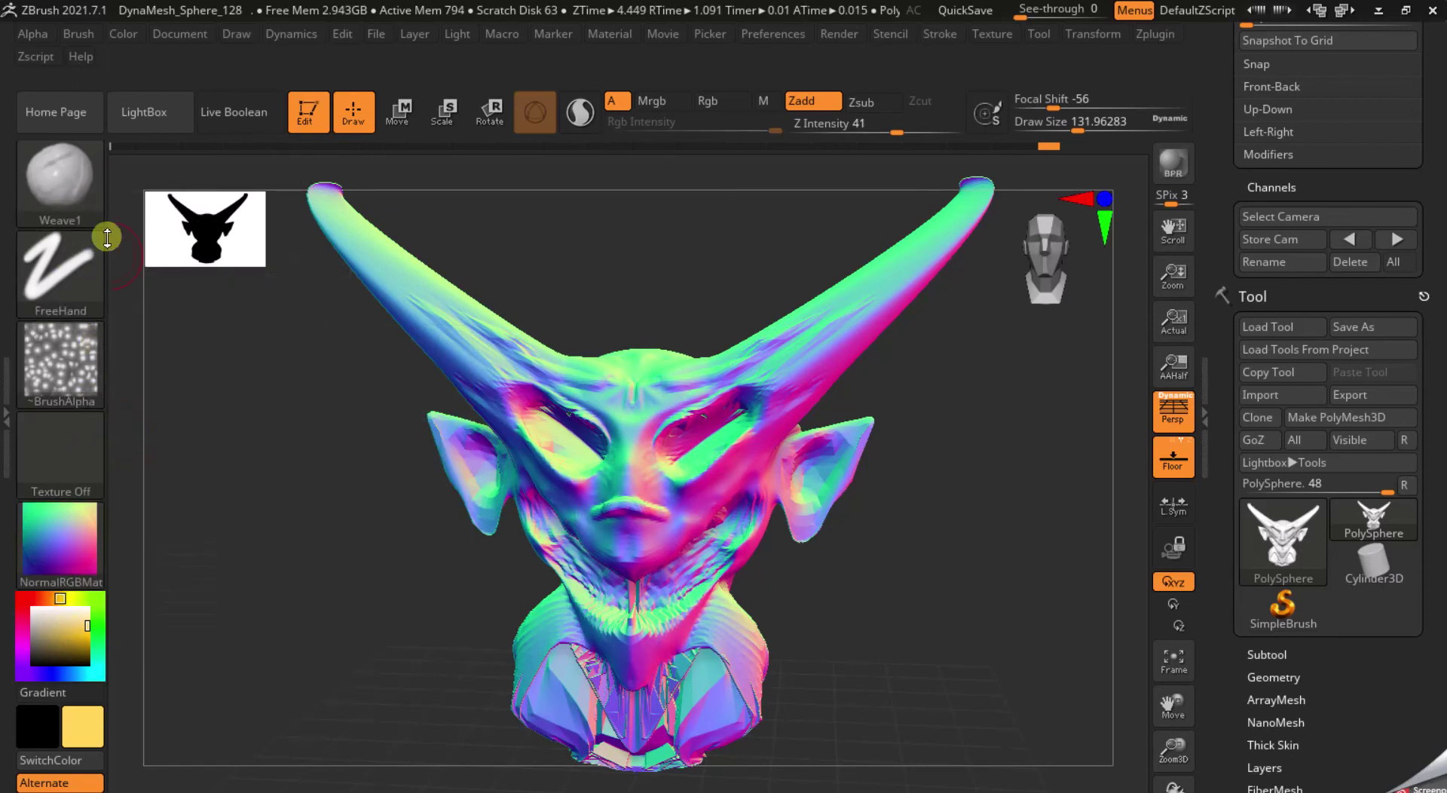
pyautogui.click(76, 198)
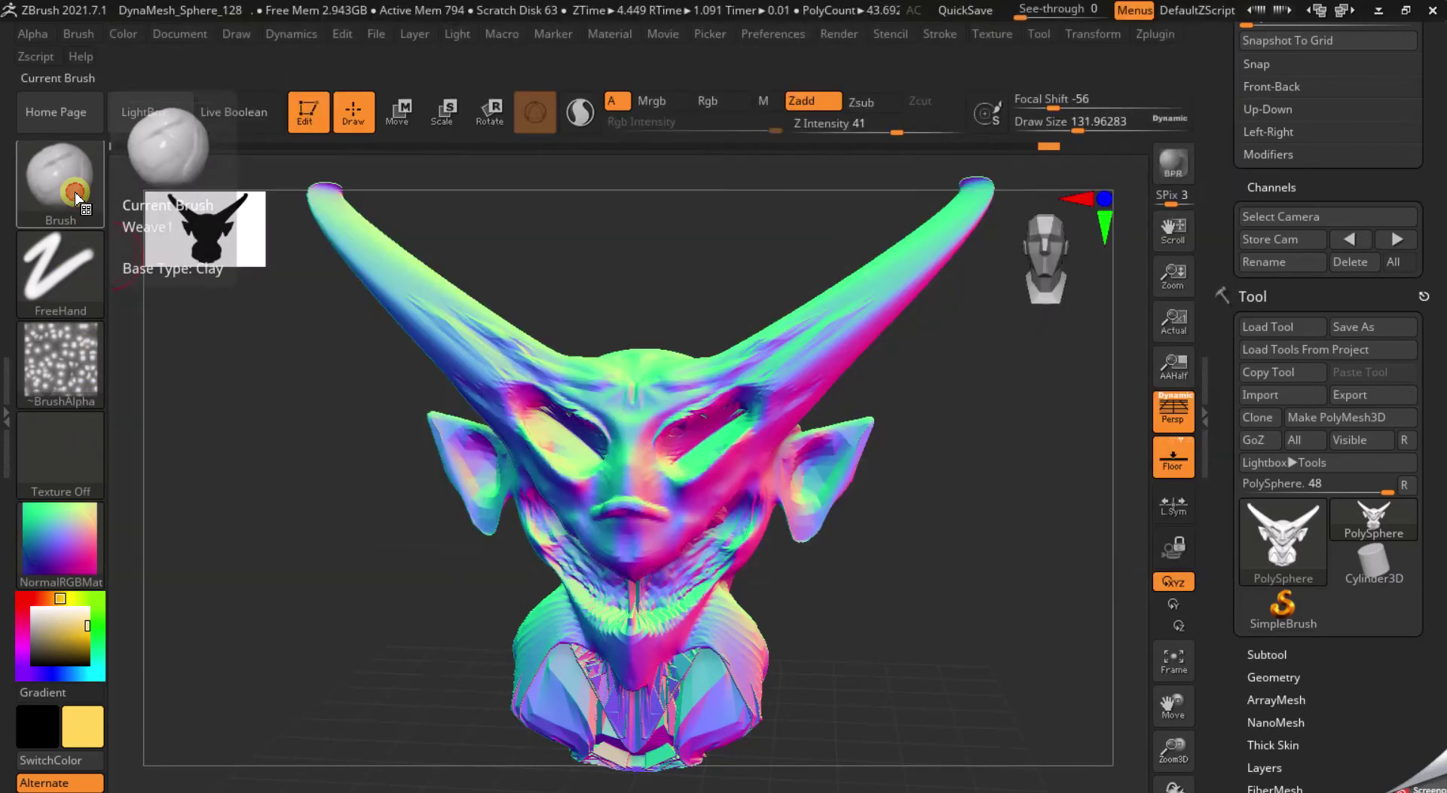
pyautogui.click(60, 360)
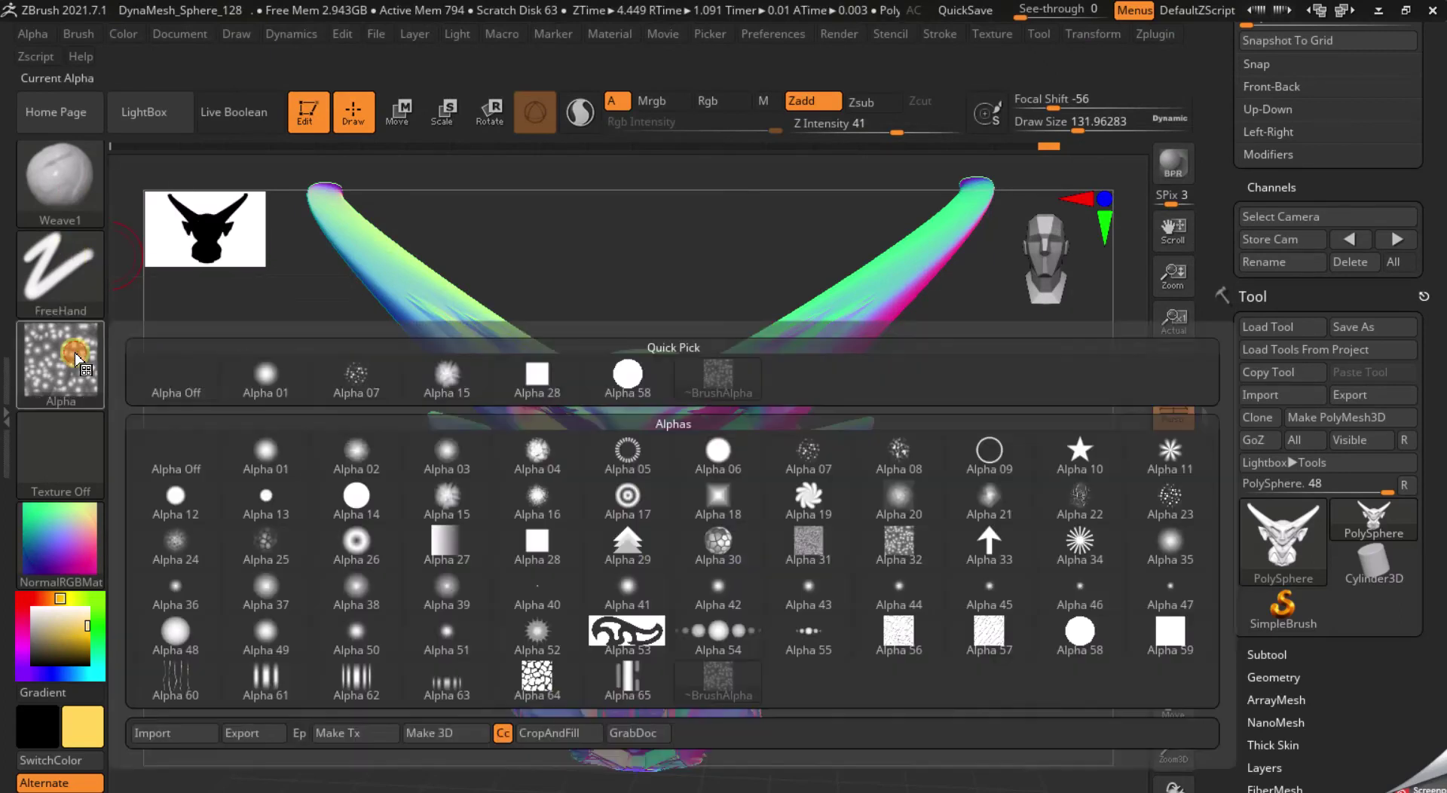
pyautogui.moveTo(60, 452)
pyautogui.click(60, 541)
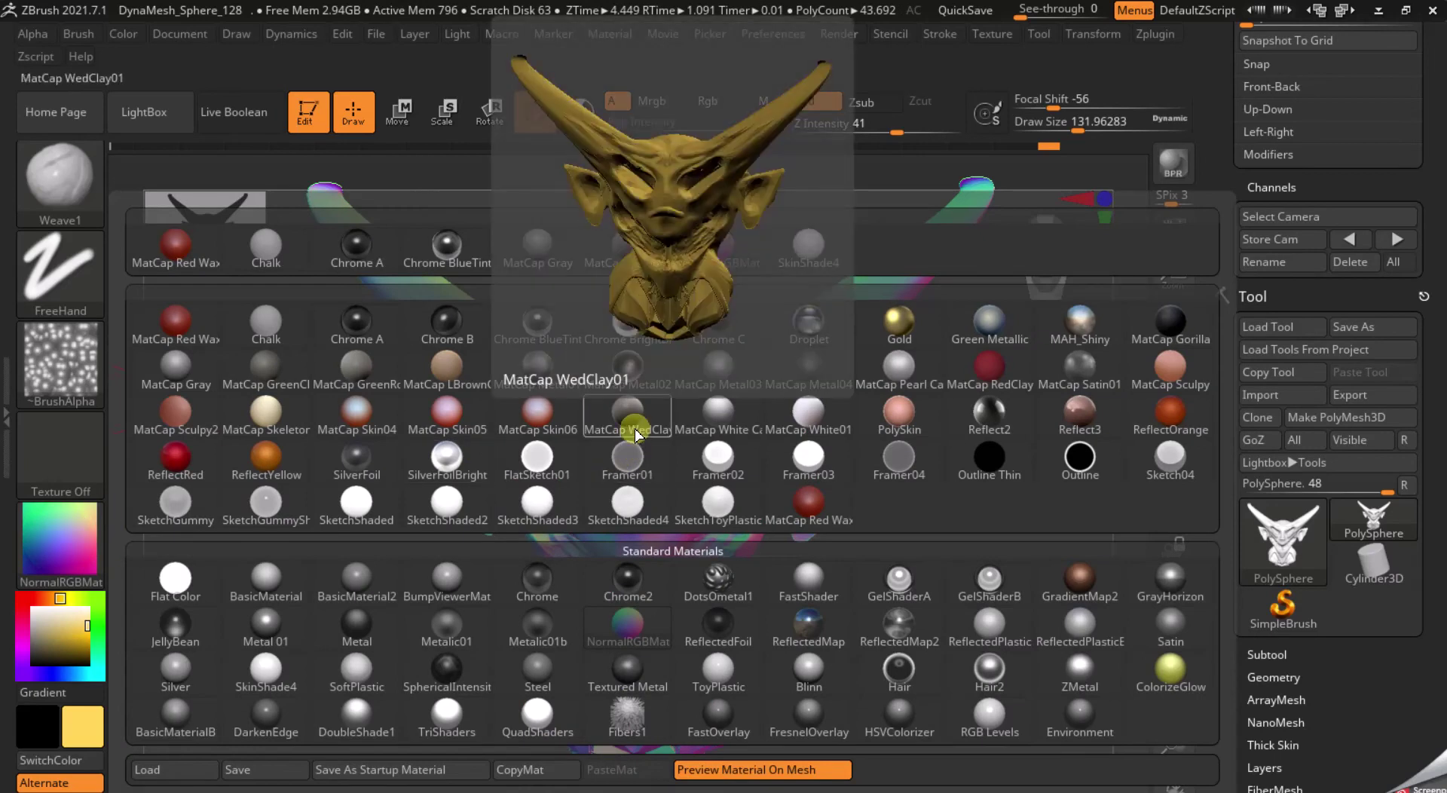
pyautogui.click(636, 435)
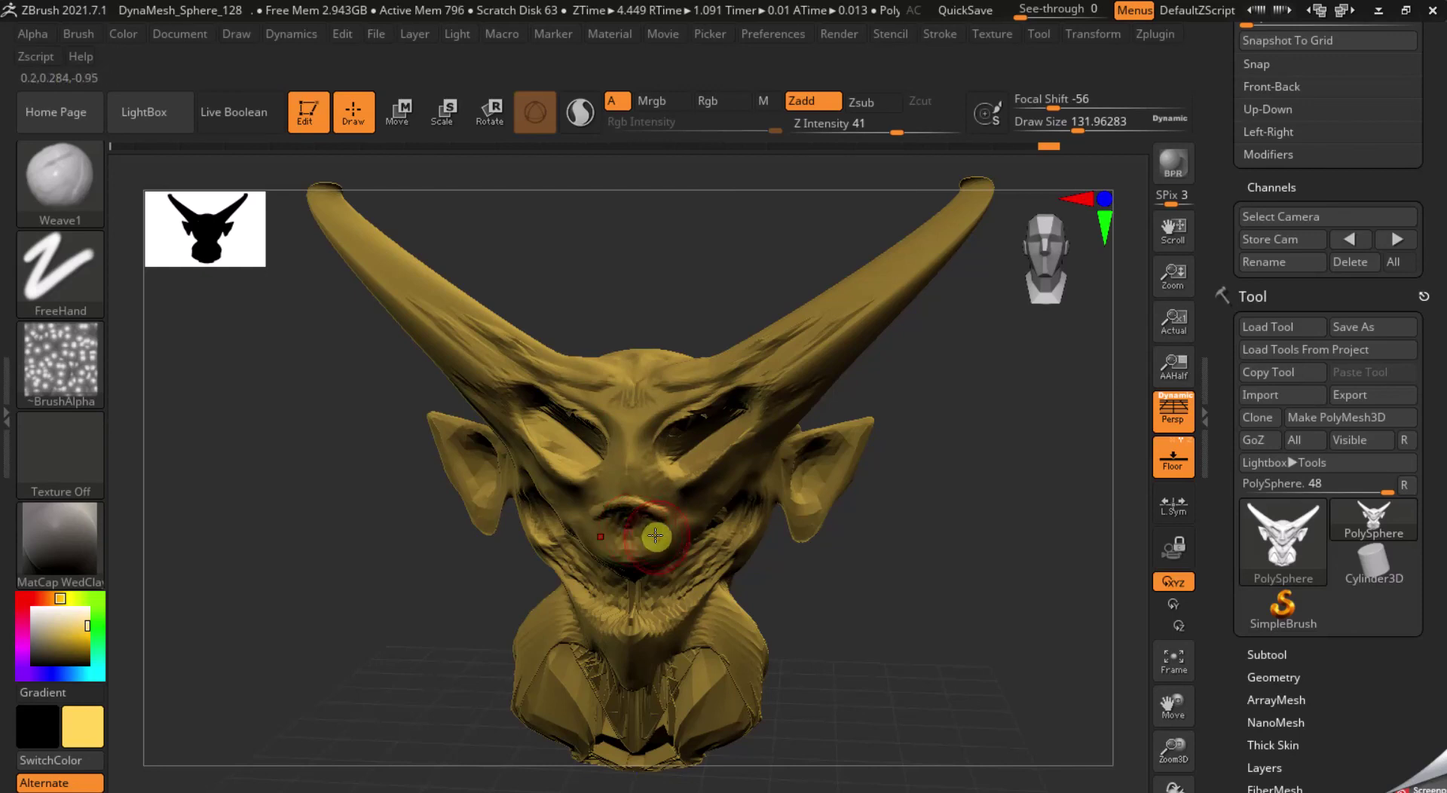
# - Add Weave1 detail to the neck and chin and smooth the mouth, jaw and neck ridges
pyautogui.keyDown('shift'); pyautogui.moveTo(655, 536); pyautogui.dragTo(656, 527); pyautogui.keyUp('shift')
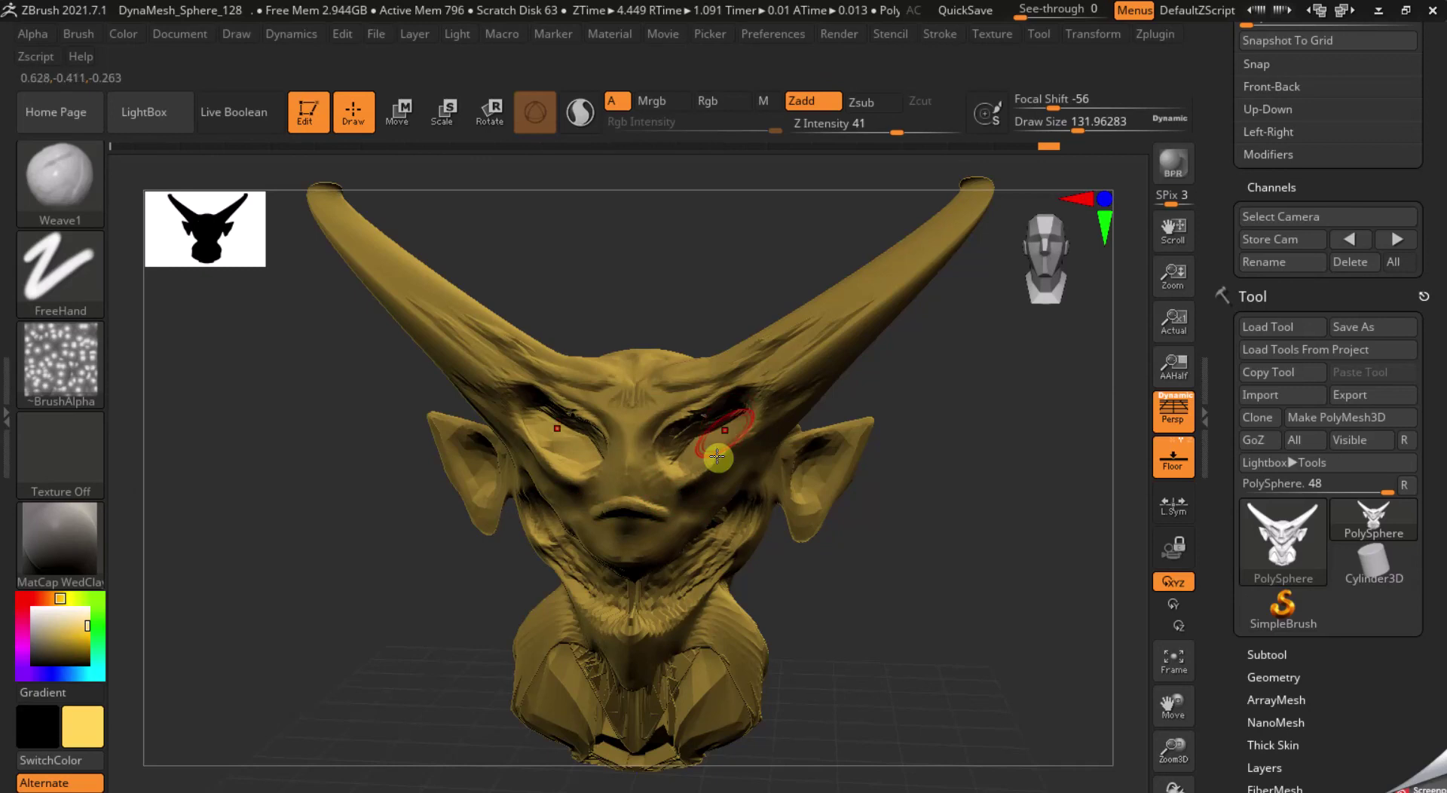
pyautogui.moveTo(676, 574)
pyautogui.mouseDown()
pyautogui.moveTo(737, 504)
pyautogui.moveTo(628, 612)
pyautogui.moveTo(573, 543)
pyautogui.moveTo(612, 579)
pyautogui.mouseUp()
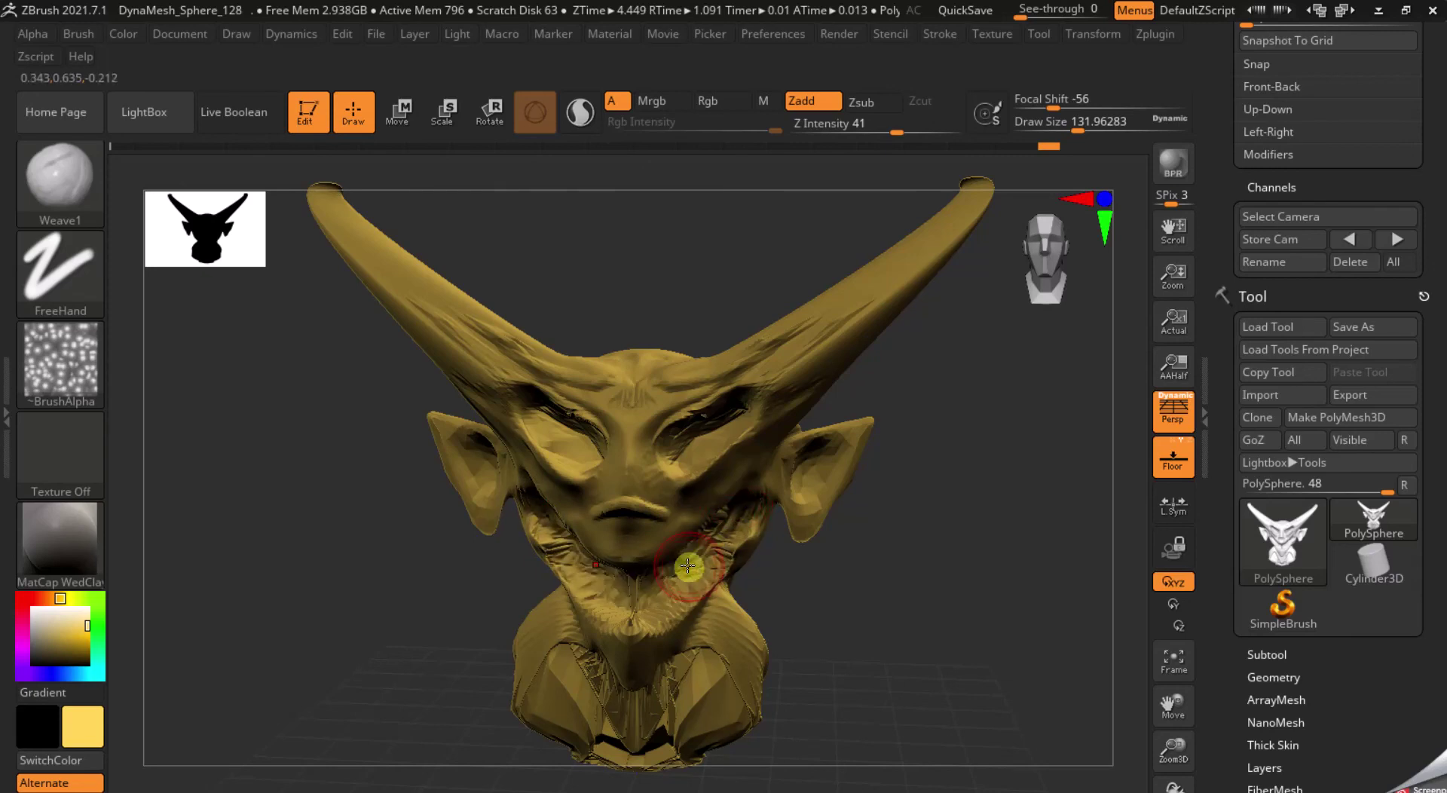
pyautogui.press('shift')
pyautogui.moveTo(681, 561)
pyautogui.keyDown('shift'); pyautogui.mouseDown()
pyautogui.moveTo(550, 527)
pyautogui.moveTo(568, 531)
pyautogui.mouseUp(); pyautogui.keyUp('shift')
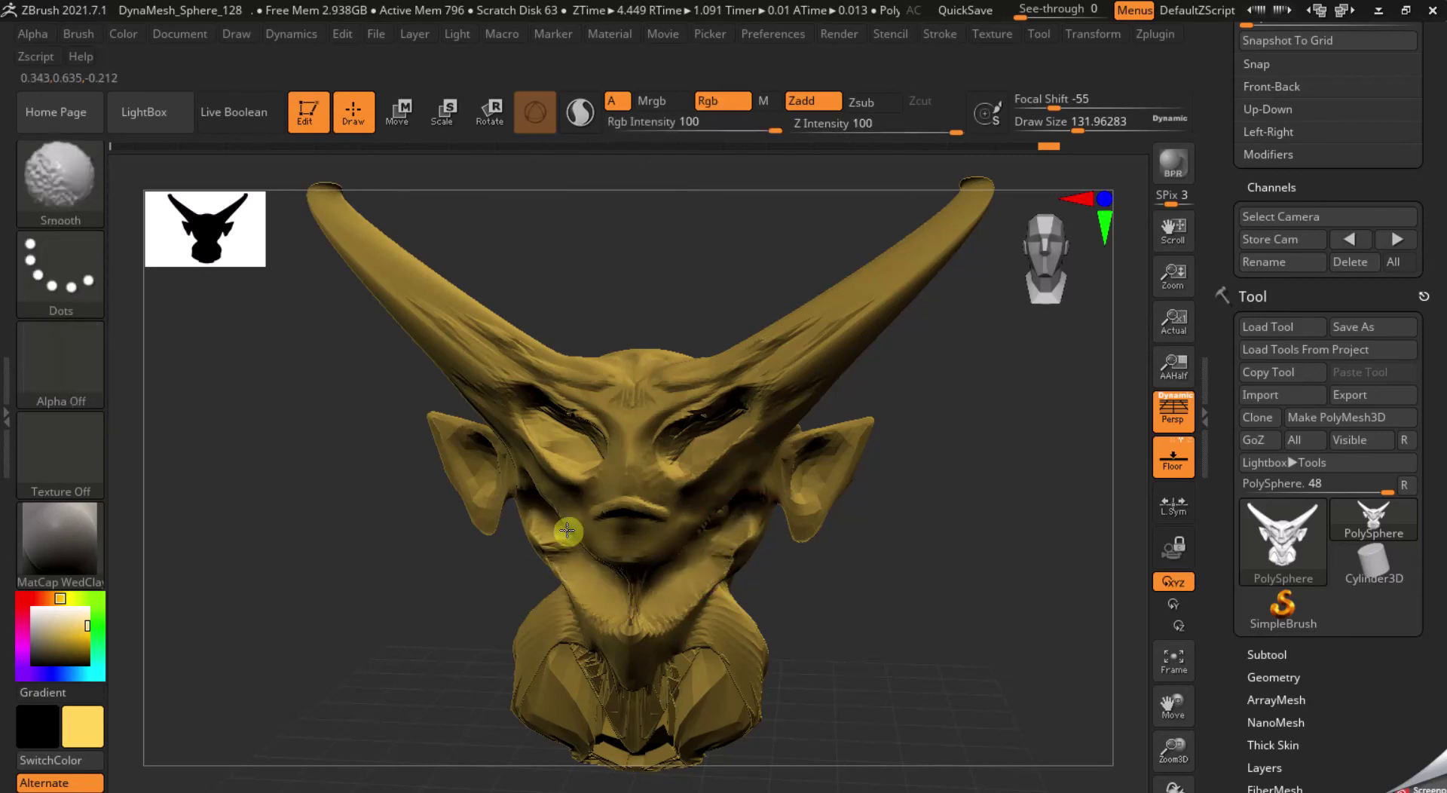
pyautogui.keyDown('shift'); pyautogui.moveTo(662, 586); pyautogui.dragTo(561, 545); pyautogui.keyUp('shift')
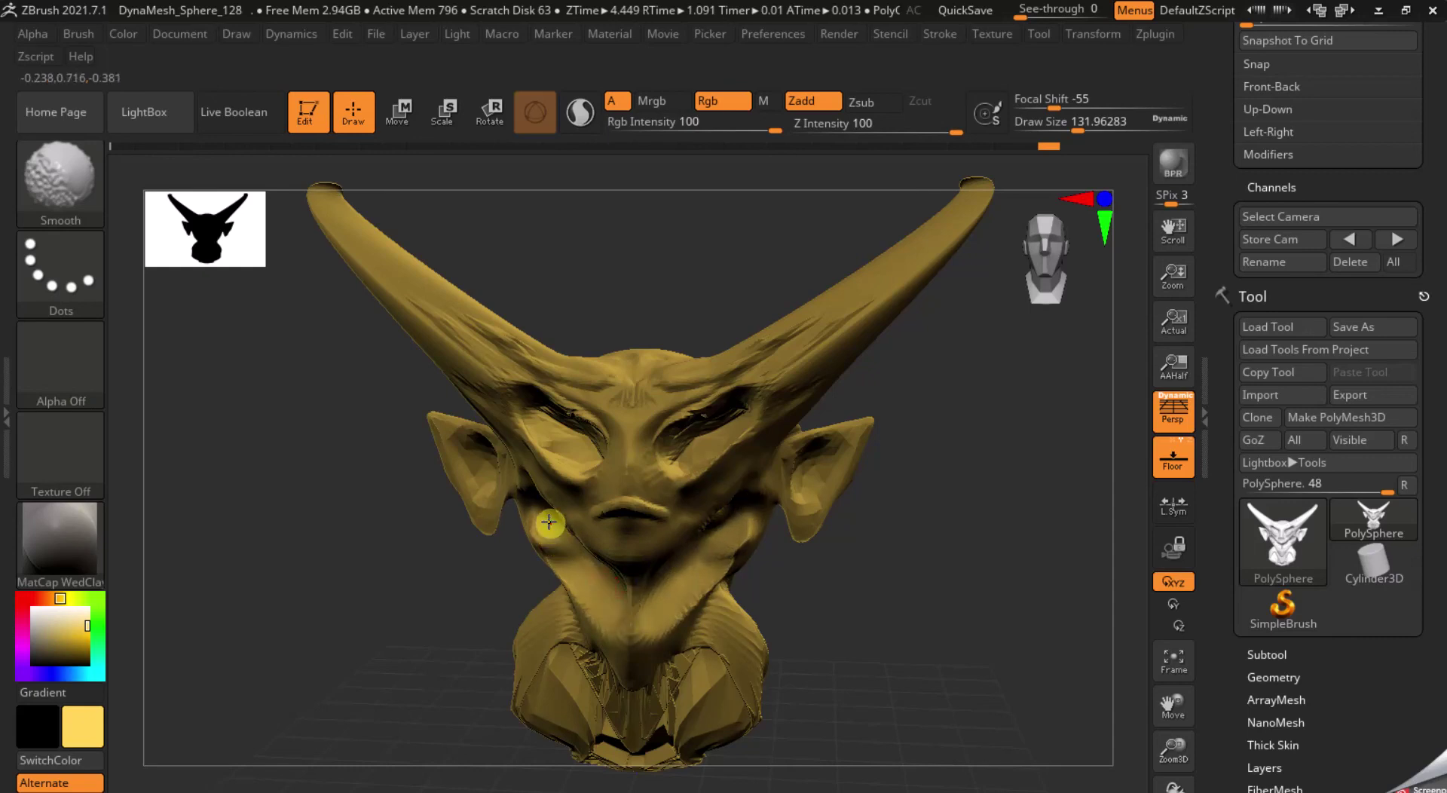
pyautogui.press('ctrl')
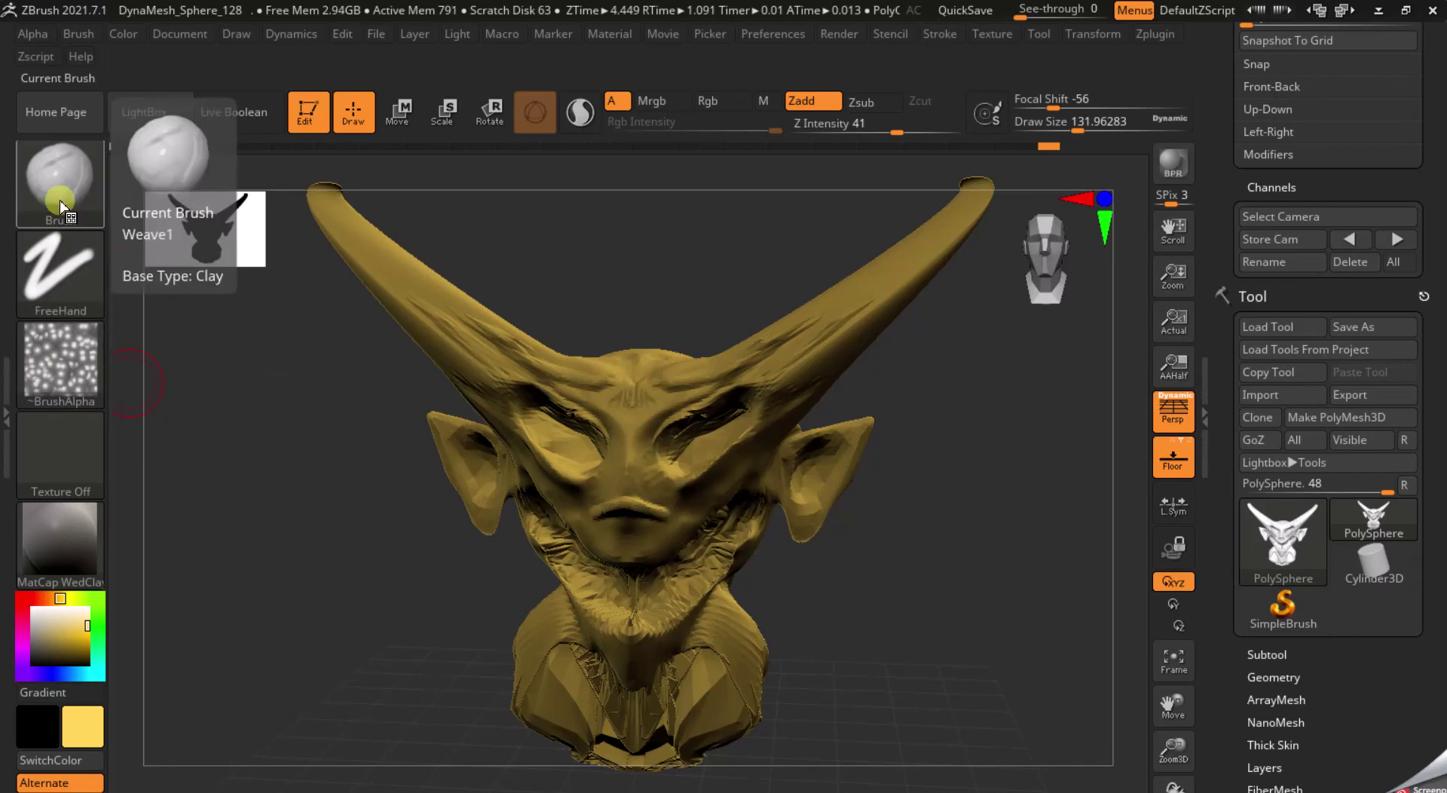
pyautogui.scroll(-5, 1328, 566)
pyautogui.click(1364, 593)
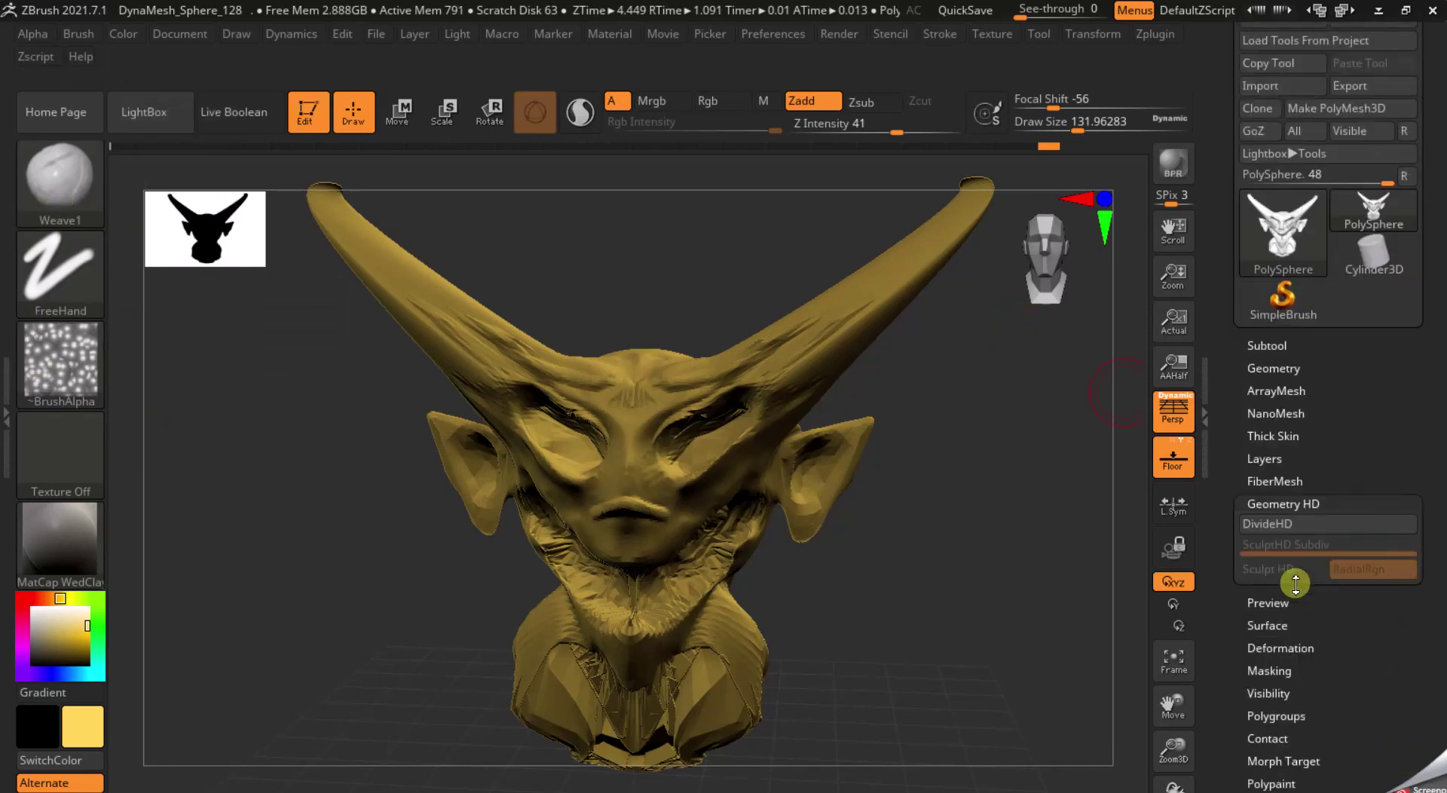
pyautogui.scroll(-2, 1296, 583)
pyautogui.scroll(-2, 1306, 577)
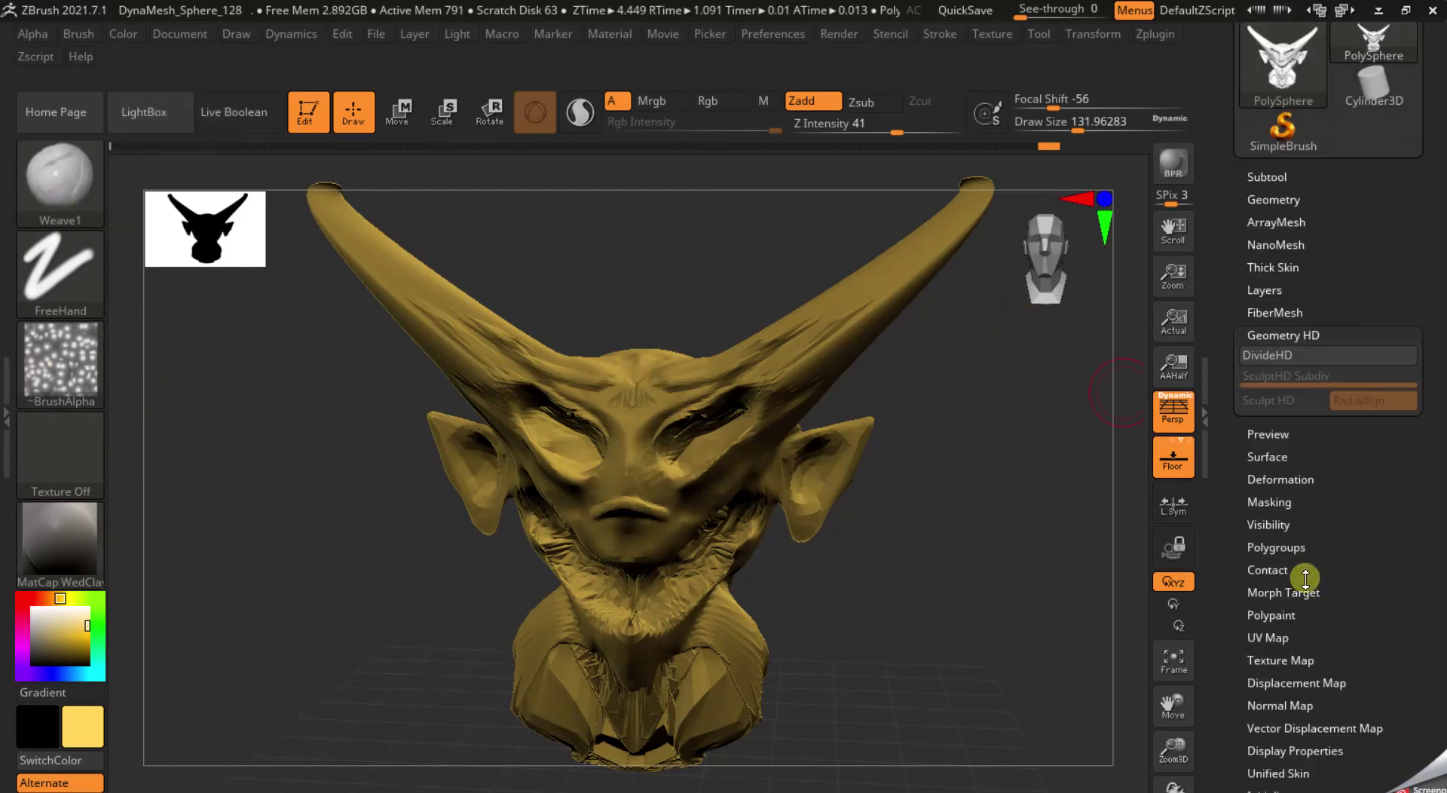
pyautogui.scroll(-1, 1305, 579)
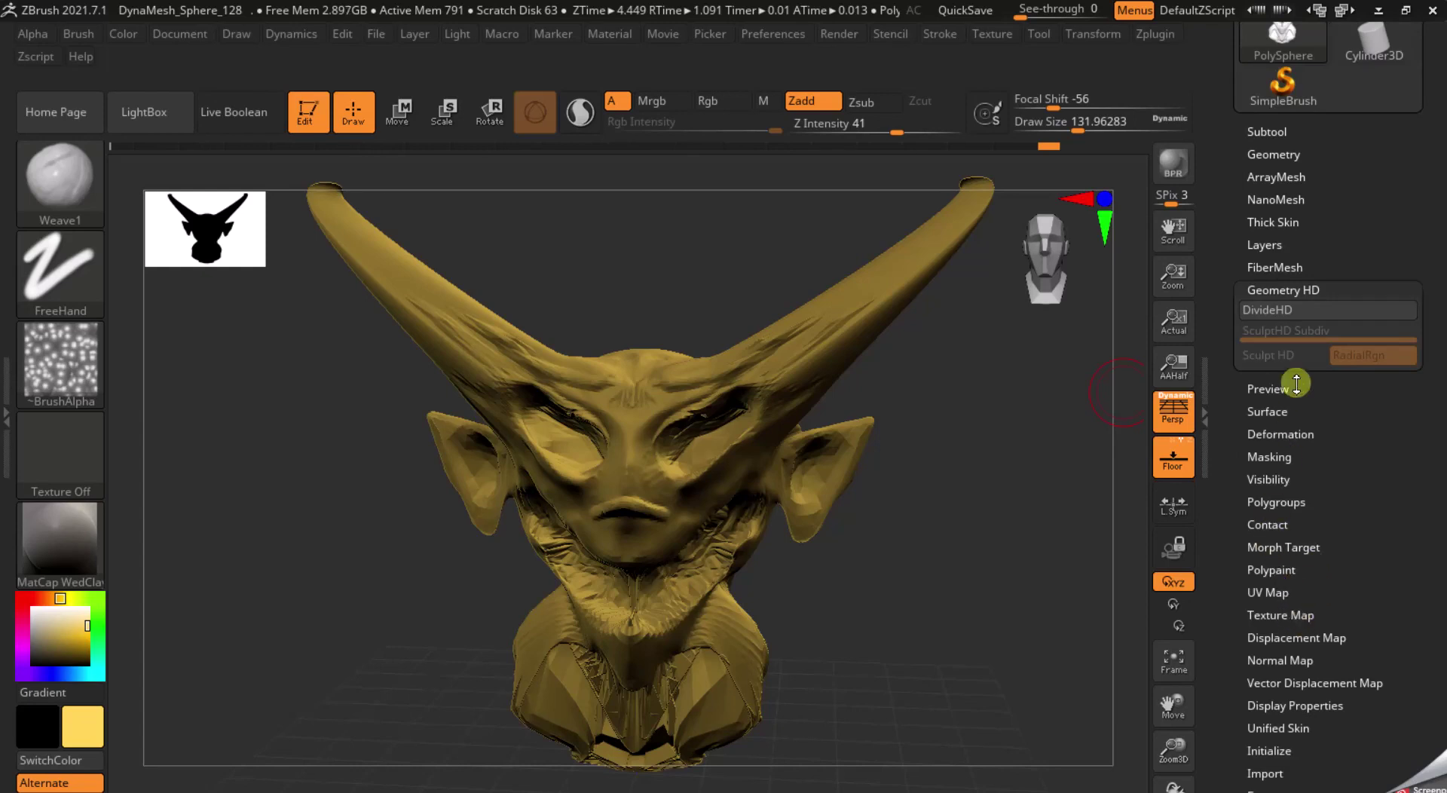
pyautogui.scroll(1, 1297, 384)
pyautogui.click(1304, 352)
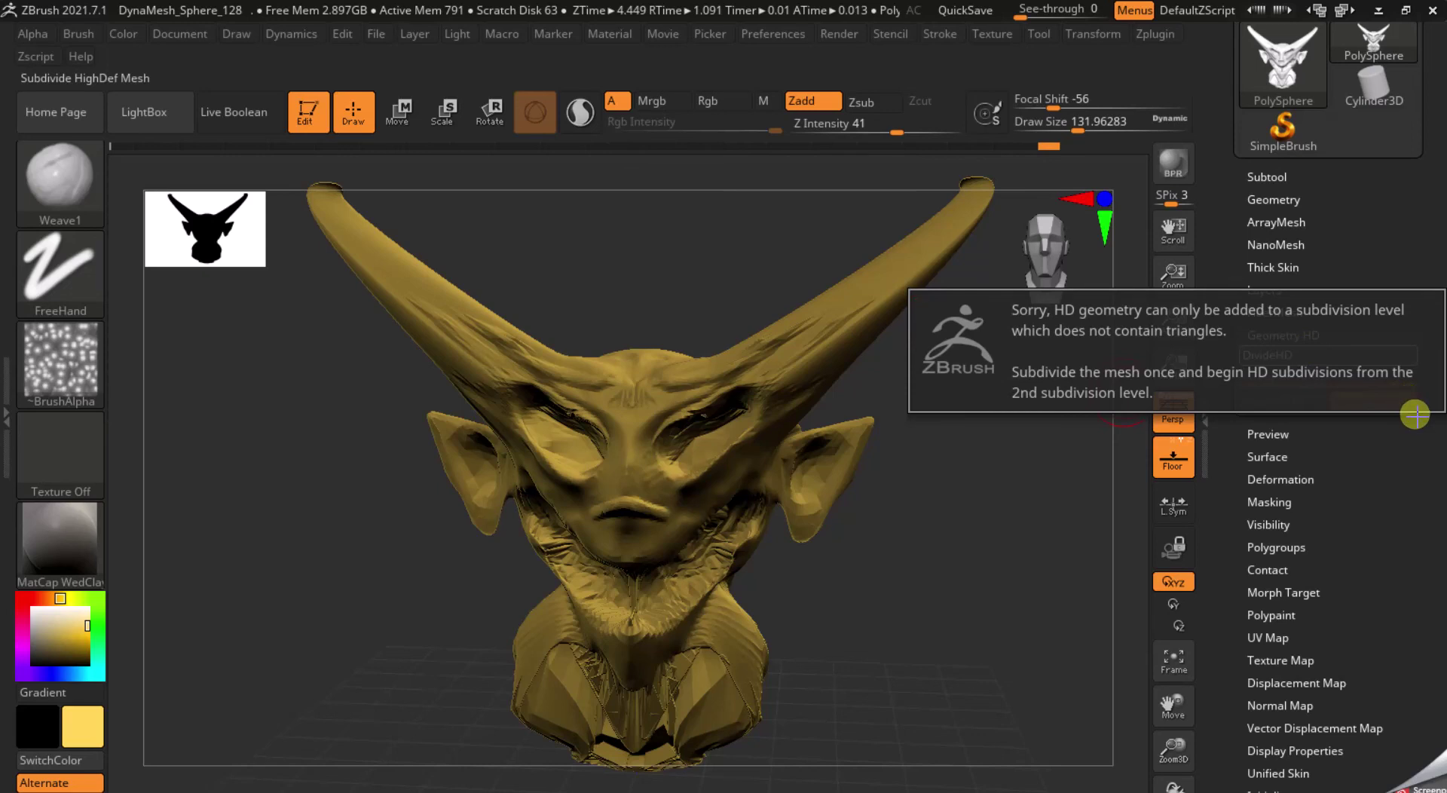
# - Switch the bust to 2.5D and stamp an enlarged gold copy behind the head
pyautogui.click(304, 118)
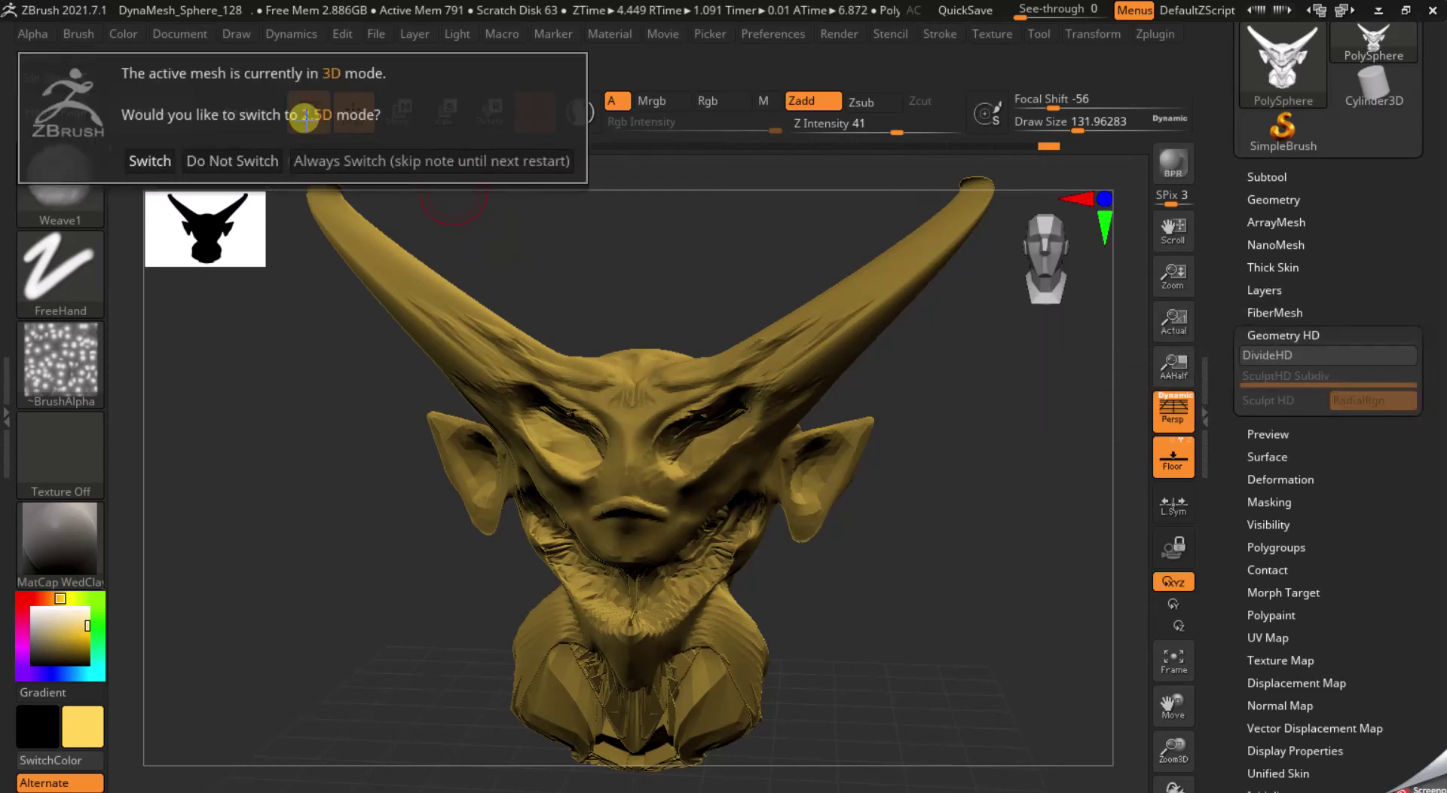
pyautogui.click(156, 157)
pyautogui.moveTo(644, 331); pyautogui.dragTo(663, 412)
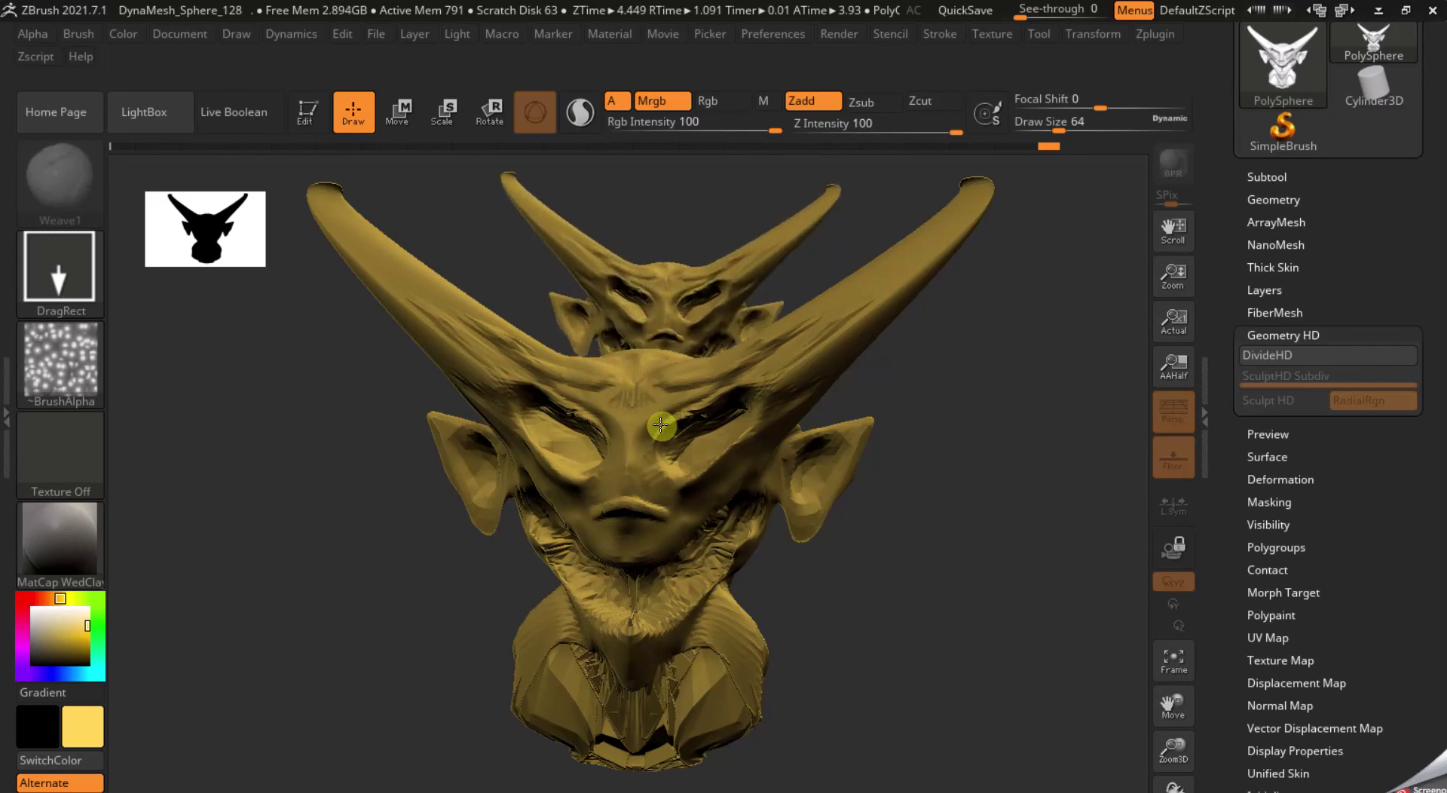
pyautogui.moveTo(663, 412); pyautogui.dragTo(668, 441)
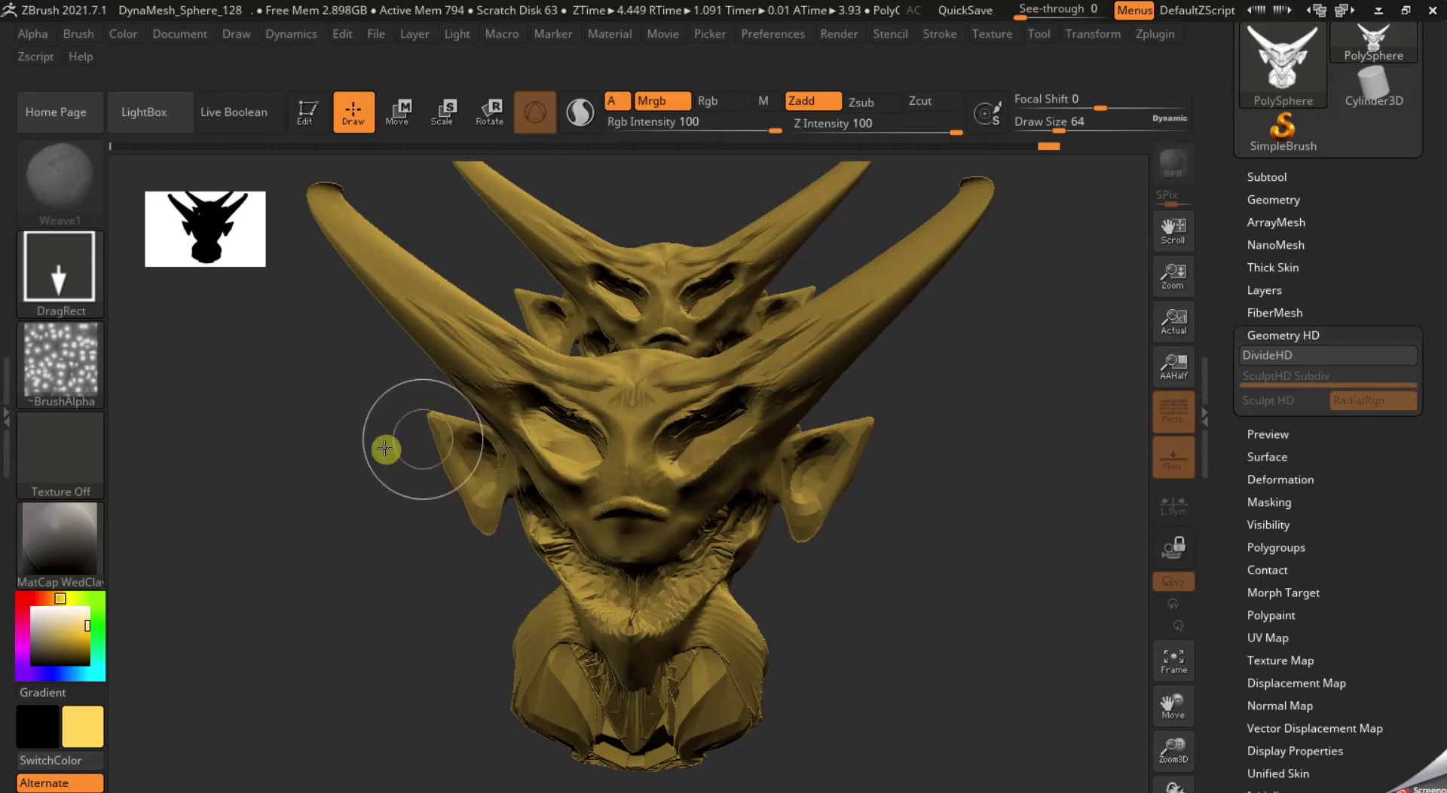
# - Stamp a red copy on the left and dark red copies at right and lower left
pyautogui.click(22, 598)
pyautogui.moveTo(377, 403)
pyautogui.mouseDown()
pyautogui.moveTo(405, 468)
pyautogui.moveTo(388, 526)
pyautogui.mouseUp()
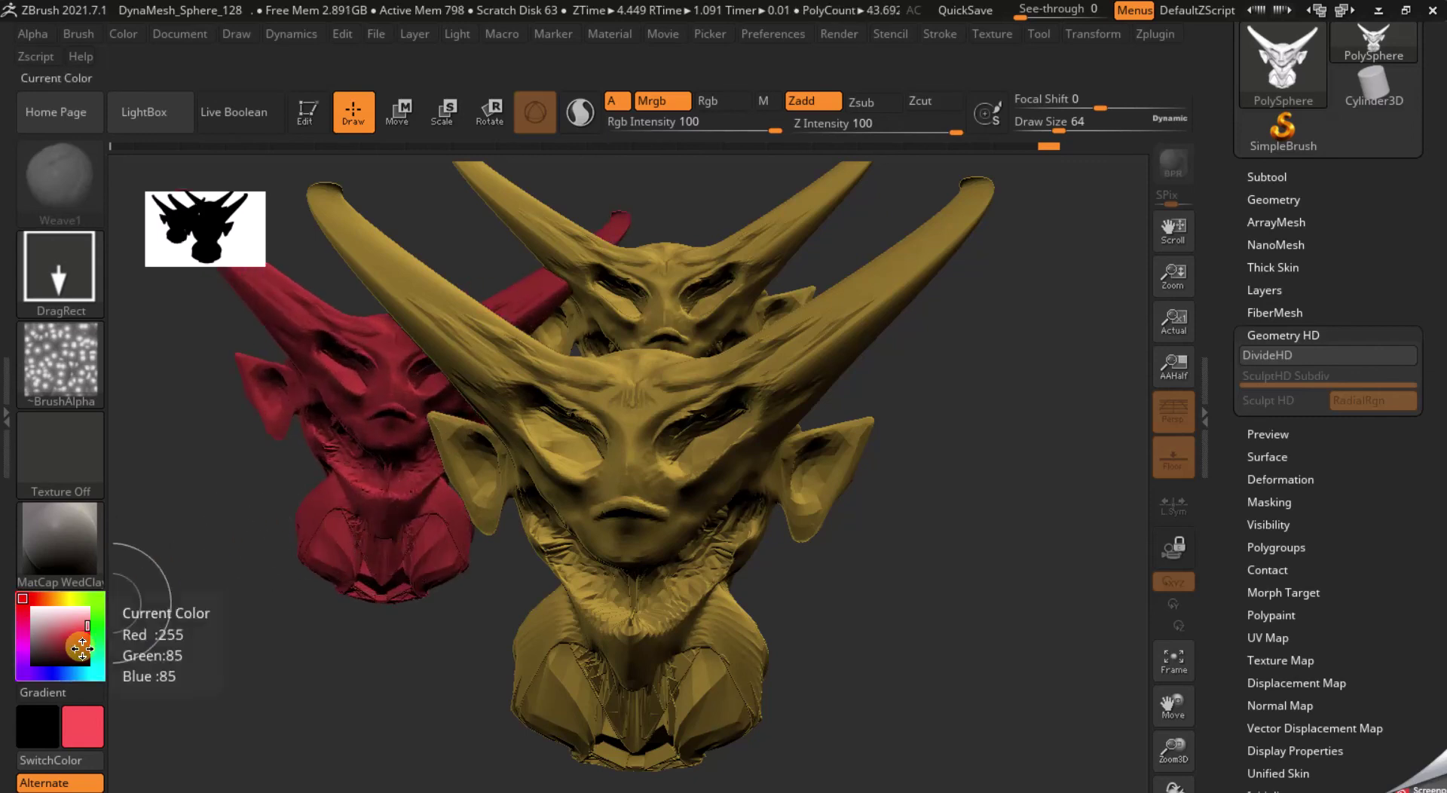
pyautogui.click(80, 646)
pyautogui.moveTo(856, 391)
pyautogui.mouseDown()
pyautogui.moveTo(843, 493)
pyautogui.moveTo(855, 534)
pyautogui.mouseUp()
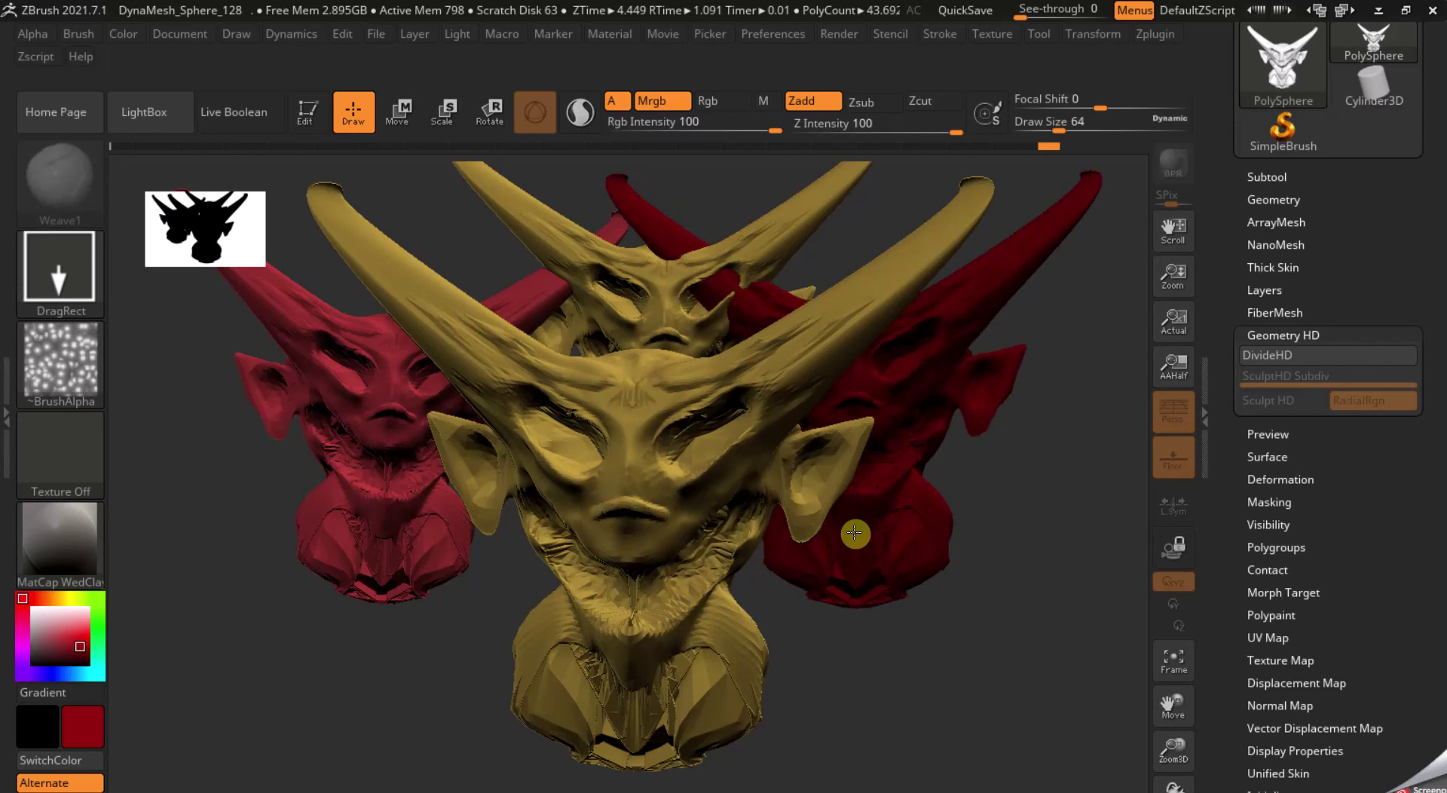
pyautogui.moveTo(488, 586)
pyautogui.mouseDown()
pyautogui.moveTo(509, 750)
pyautogui.moveTo(486, 686)
pyautogui.mouseUp()
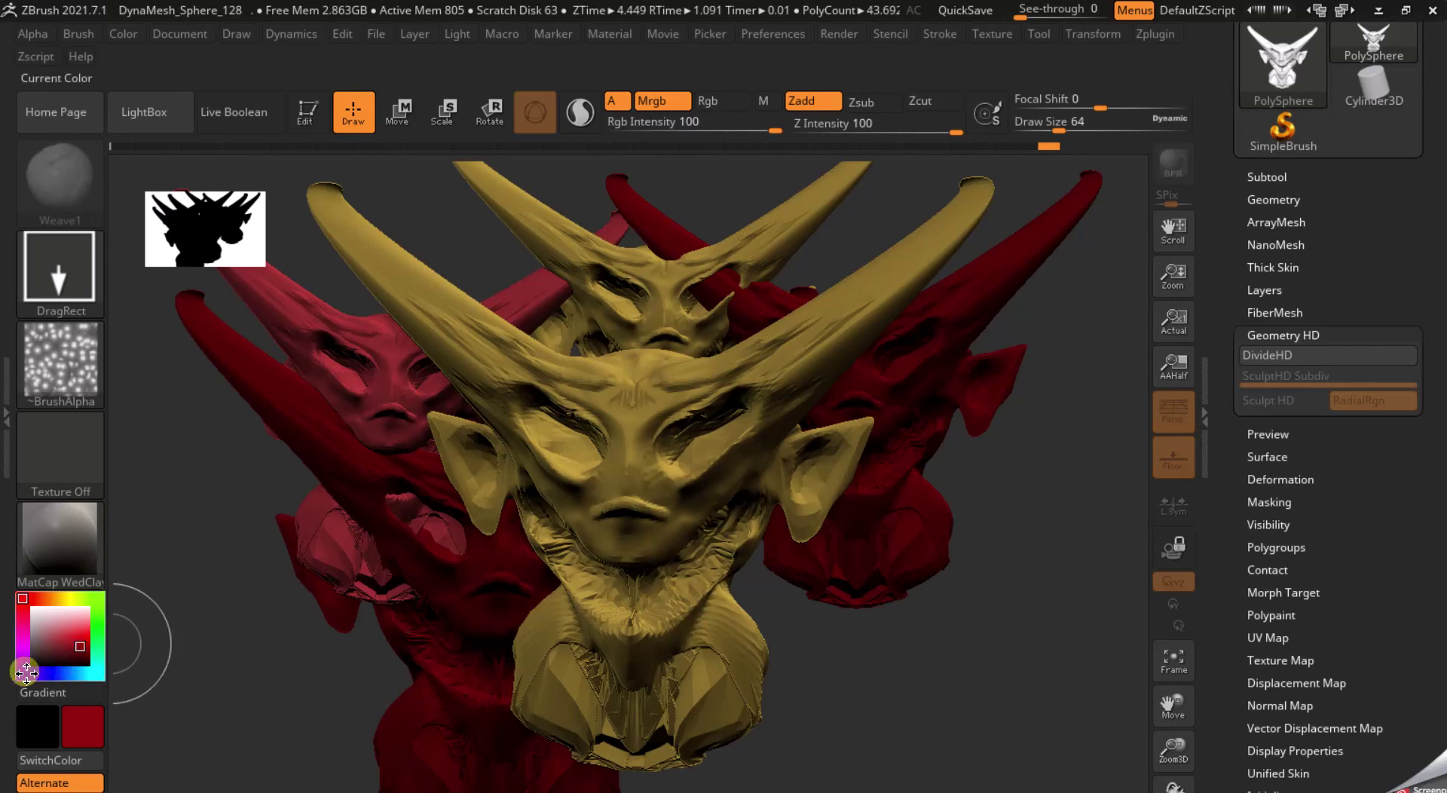
# - Stamp blue copies at lower right, top left, top centre and top right
pyautogui.click(51, 674)
pyautogui.moveTo(832, 484)
pyautogui.mouseDown()
pyautogui.moveTo(996, 656)
pyautogui.moveTo(715, 304)
pyautogui.moveTo(655, 410)
pyautogui.moveTo(937, 472)
pyautogui.moveTo(925, 606)
pyautogui.mouseUp()
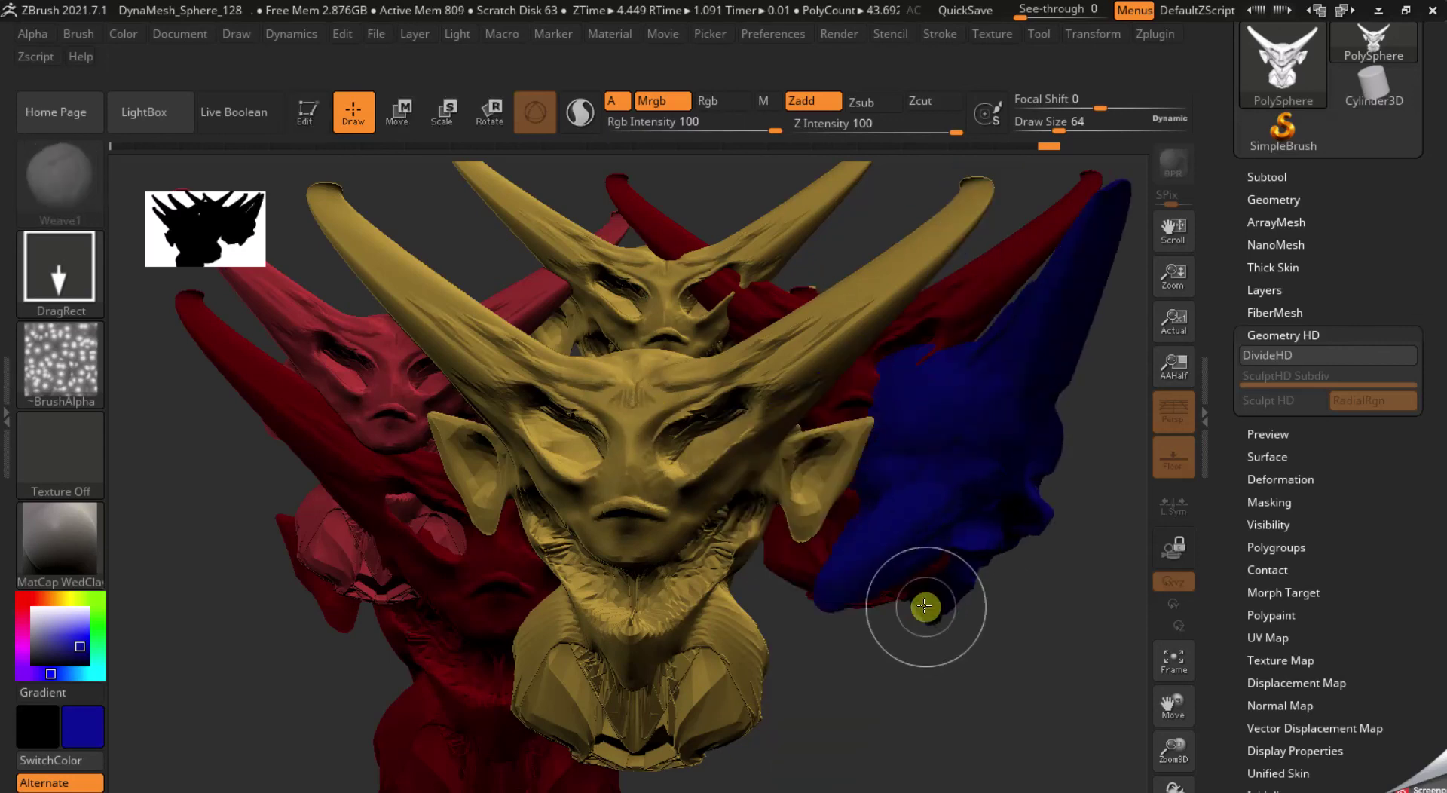
pyautogui.hotkey('ctrl', 'z')
pyautogui.moveTo(918, 678); pyautogui.dragTo(905, 597)
pyautogui.moveTo(404, 200); pyautogui.dragTo(462, 256)
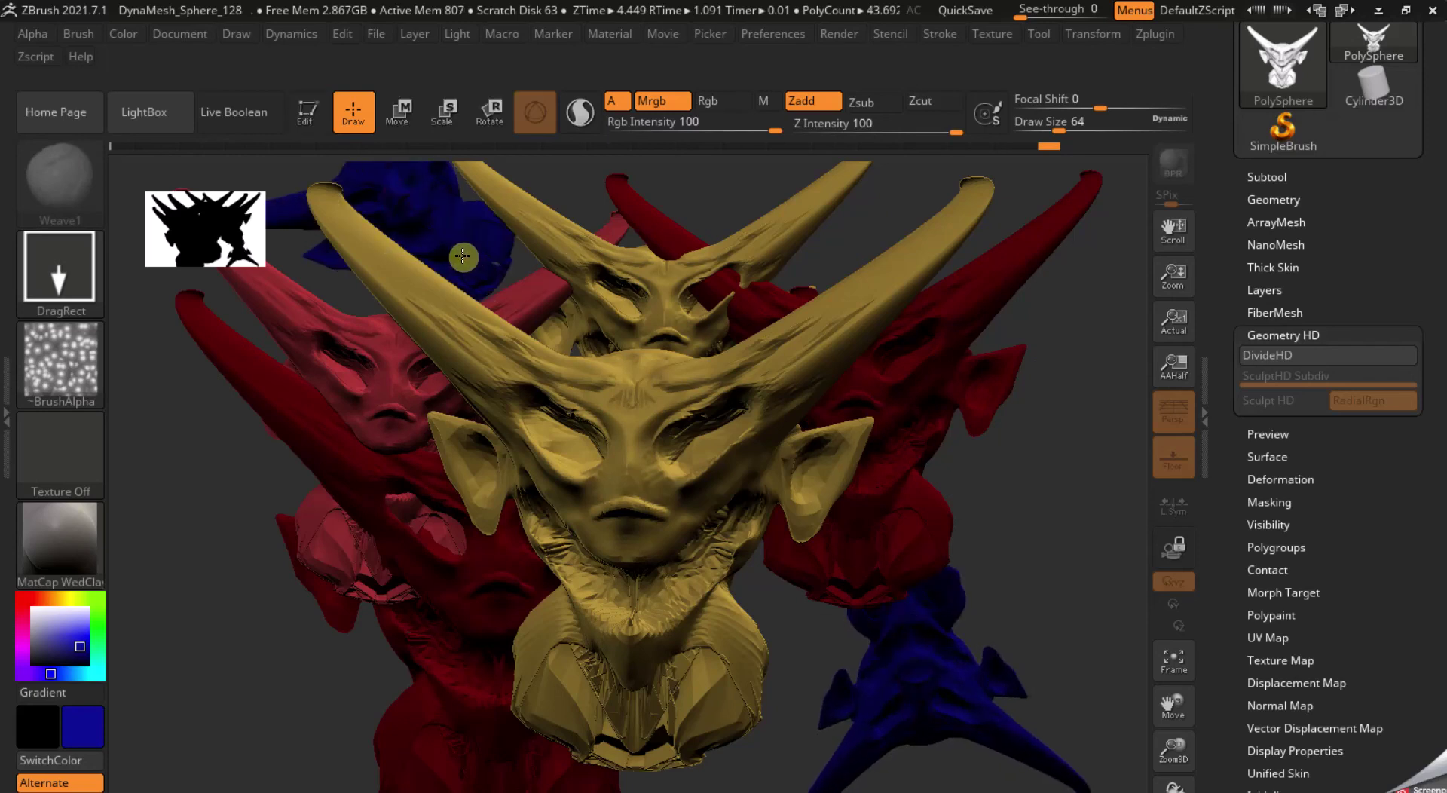
pyautogui.moveTo(727, 252); pyautogui.dragTo(620, 267)
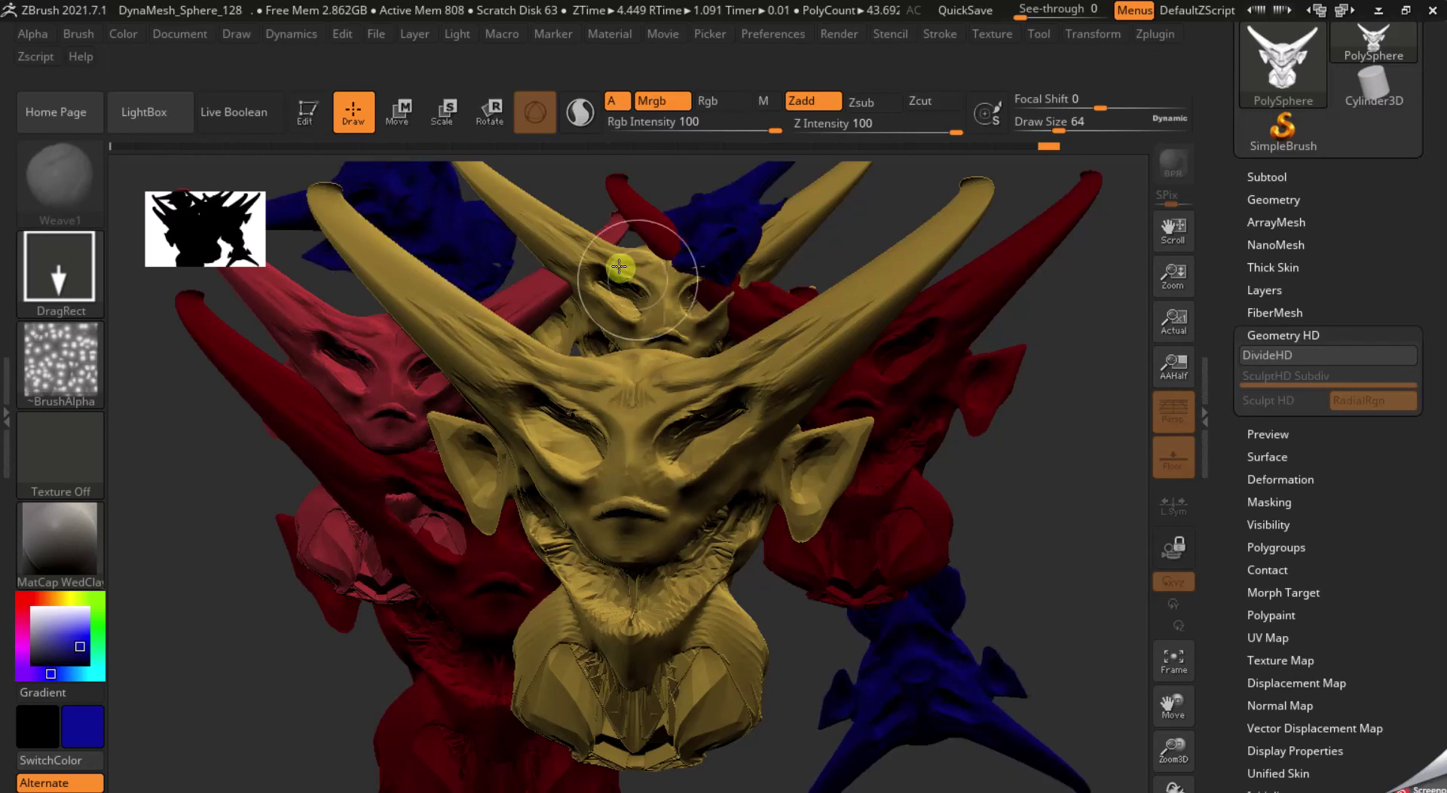
pyautogui.moveTo(875, 258); pyautogui.dragTo(917, 378)
# - Rotate the bust to a straight front view in Edit mode, then switch back to 2.5D
pyautogui.click(318, 127)
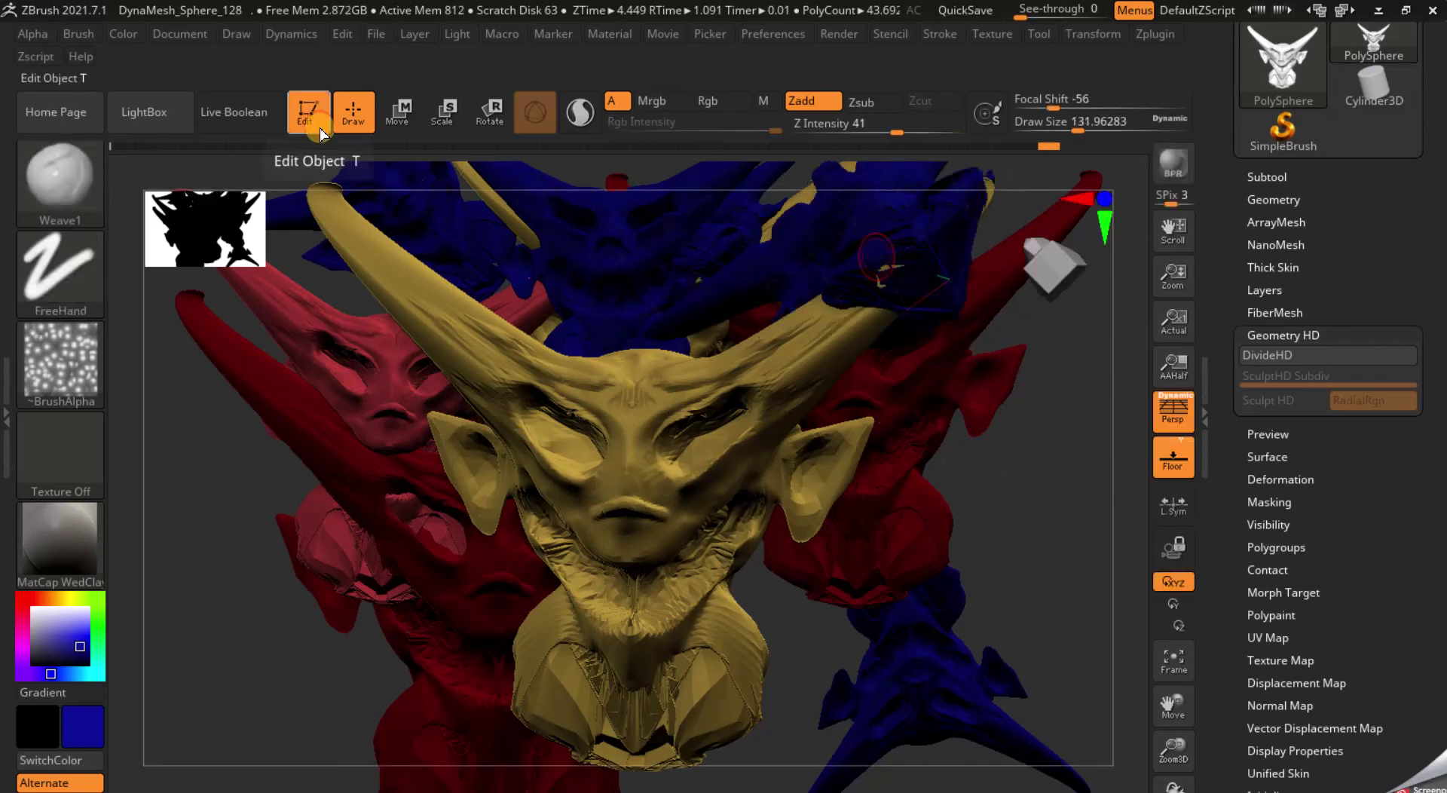
pyautogui.moveTo(1057, 272); pyautogui.dragTo(1066, 314)
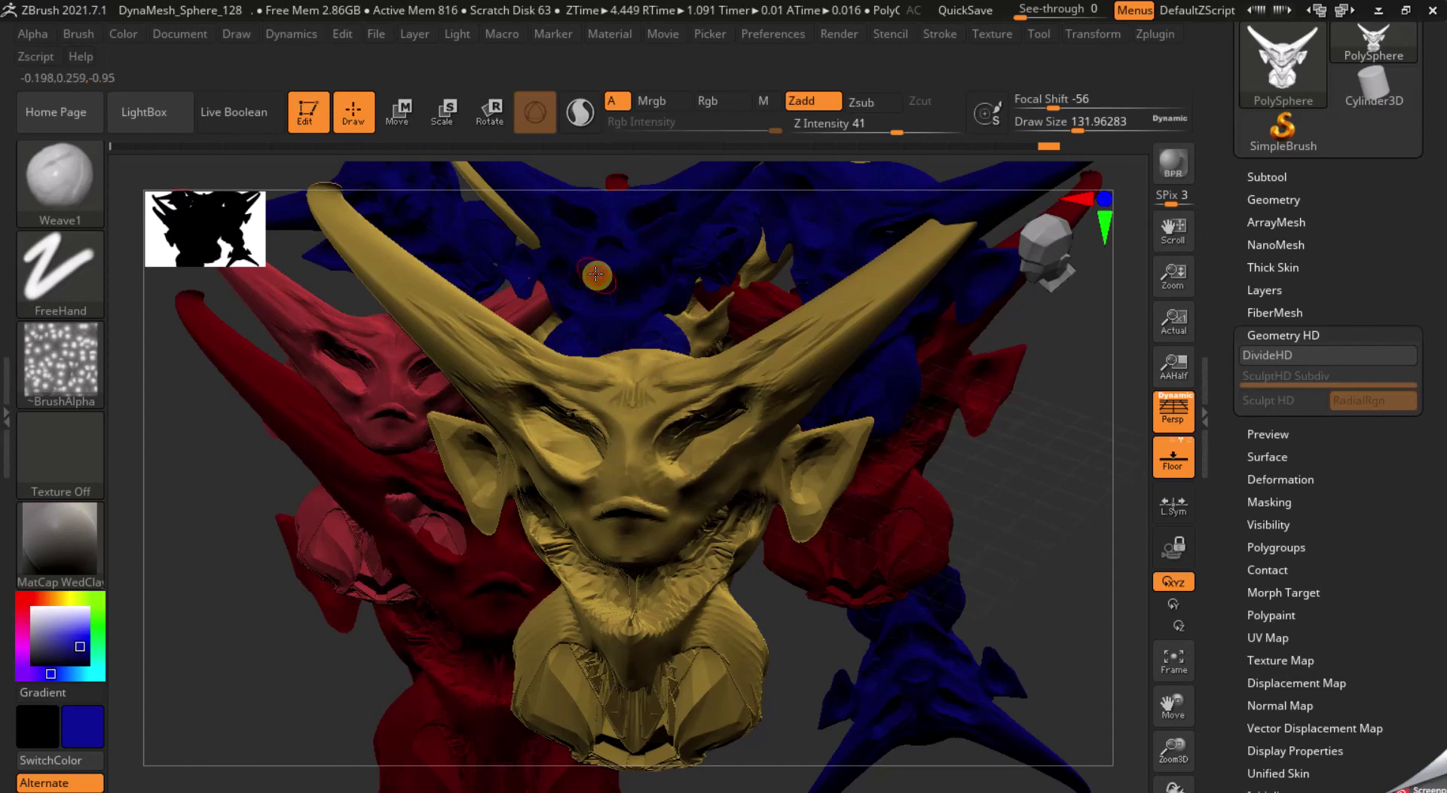
pyautogui.click(324, 114)
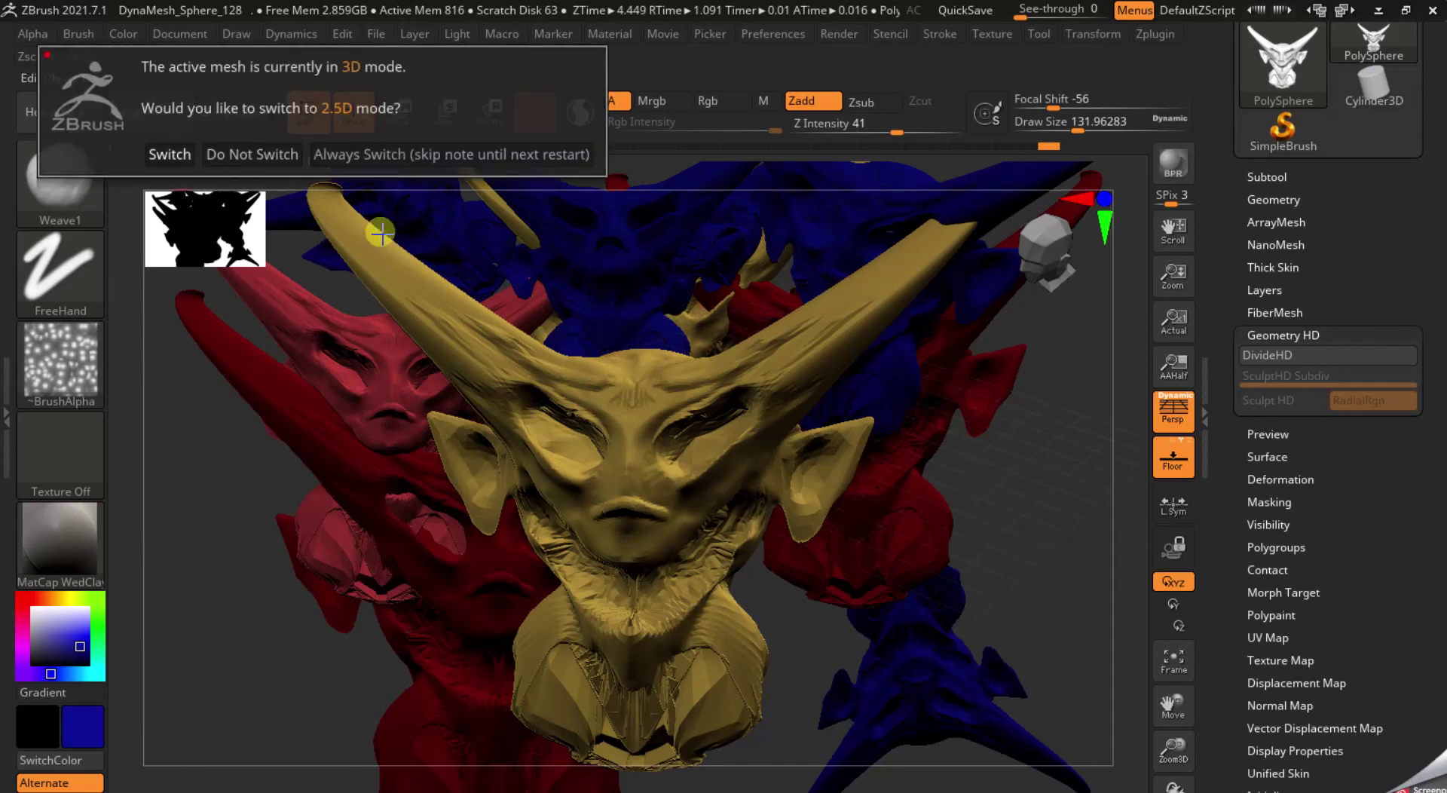
pyautogui.click(167, 157)
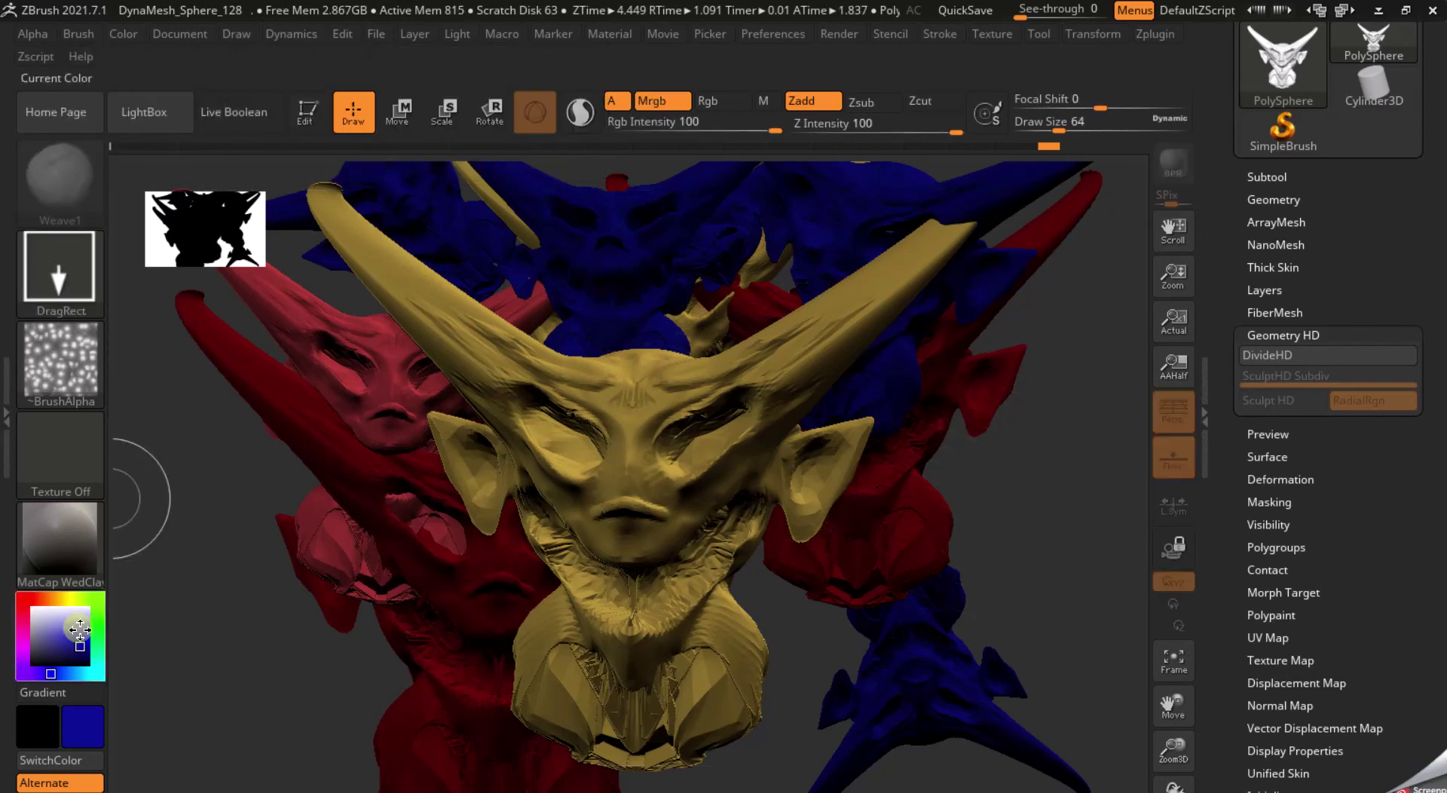
# - Stamp a light purple copy behind the horns and pale grey copies left, right and lower right
pyautogui.click(72, 625)
pyautogui.moveTo(499, 321); pyautogui.dragTo(501, 369)
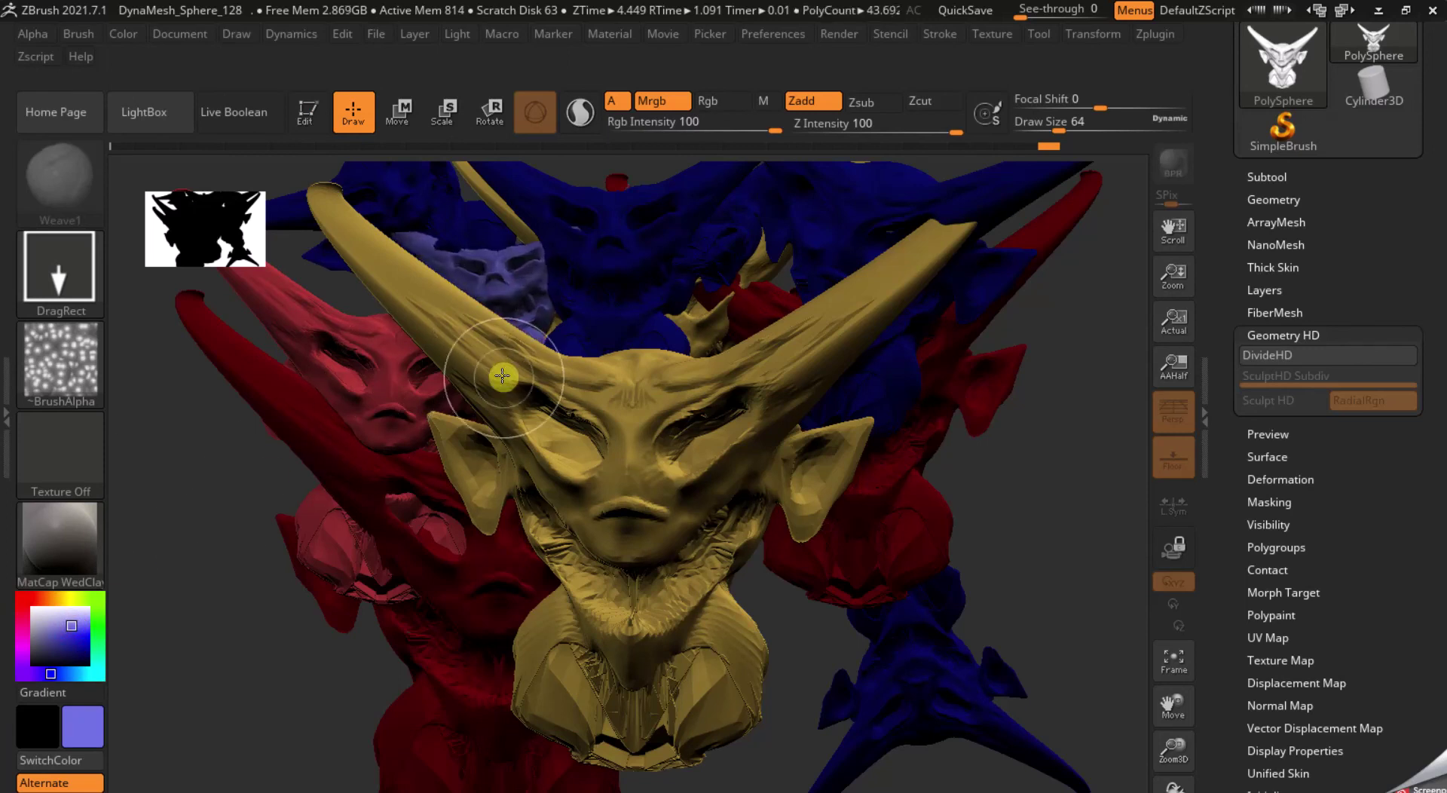
pyautogui.click(47, 616)
pyautogui.moveTo(452, 384)
pyautogui.mouseDown()
pyautogui.moveTo(545, 417)
pyautogui.moveTo(535, 438)
pyautogui.mouseUp()
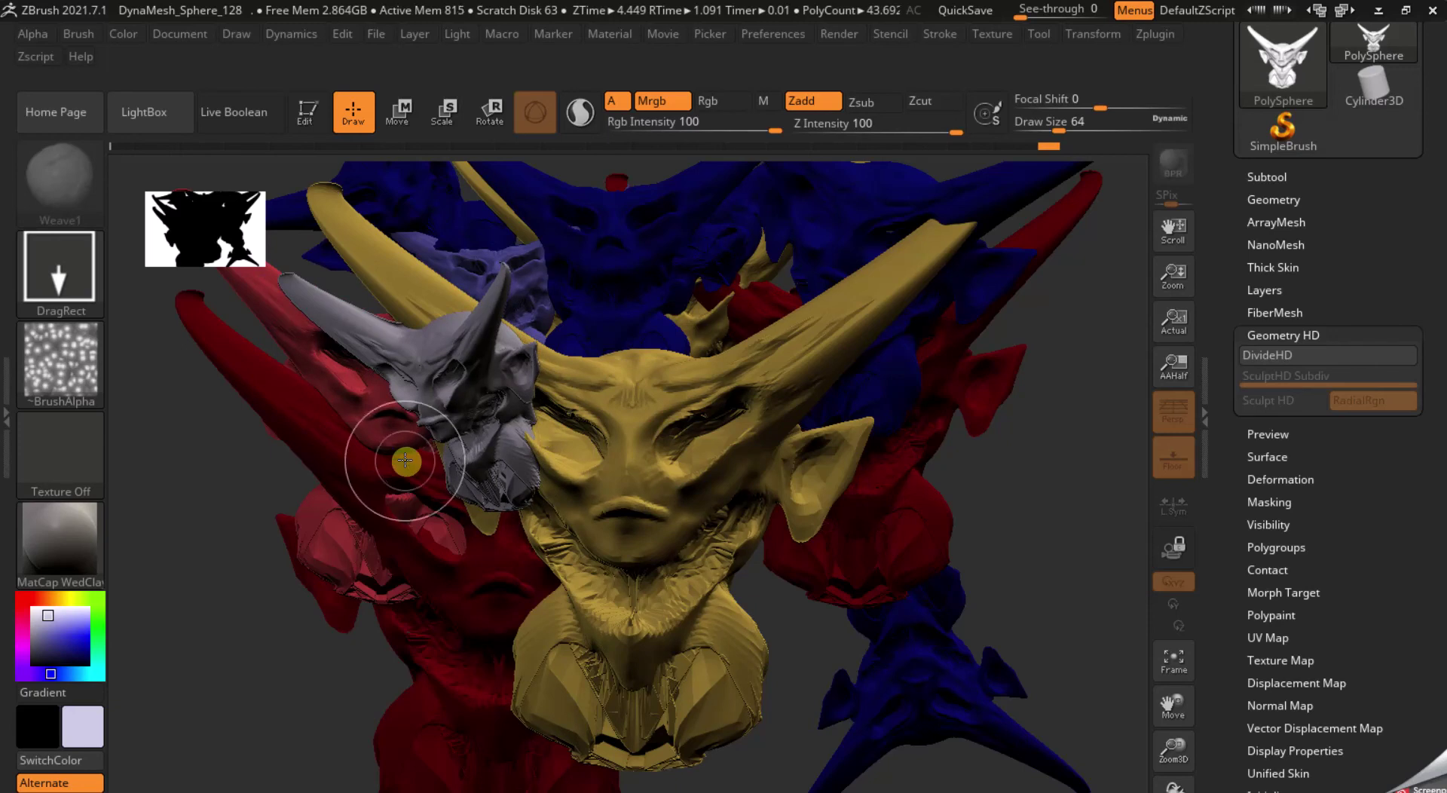
pyautogui.moveTo(833, 414); pyautogui.dragTo(831, 521)
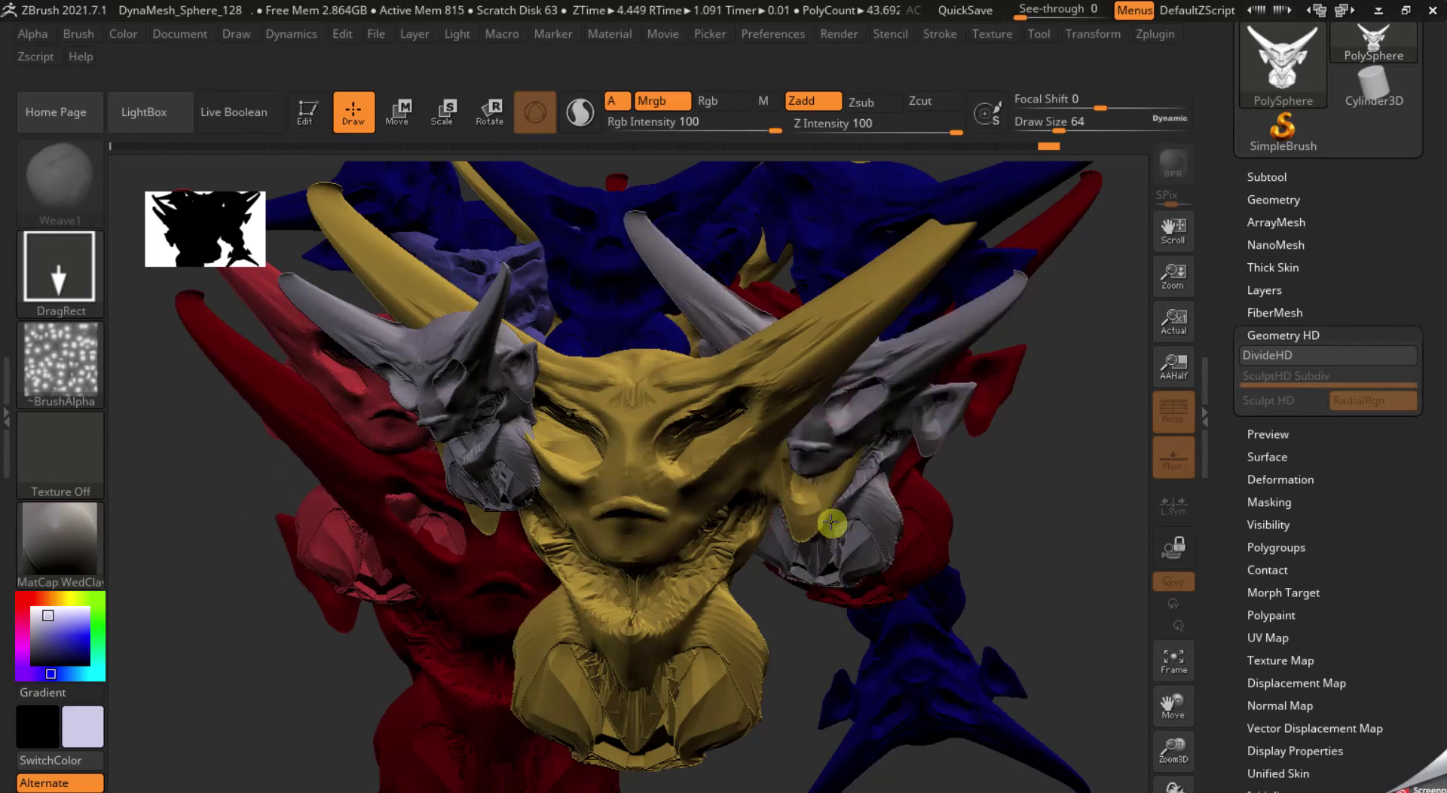
pyautogui.moveTo(1011, 613); pyautogui.dragTo(923, 720)
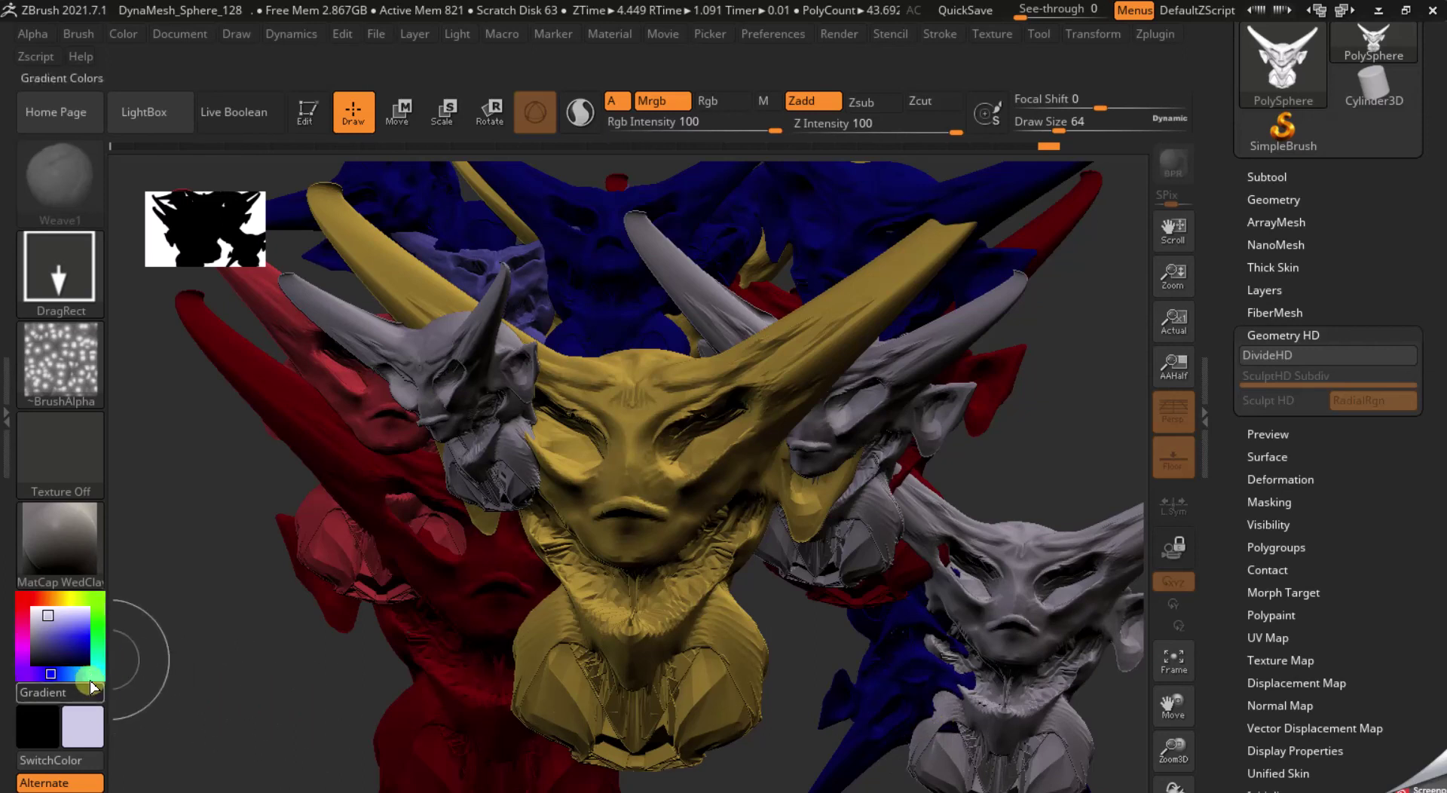
# - Stamp teal (53, 215, 215) copies at lower right, upper right, left and upper left
pyautogui.click(97, 664)
pyautogui.moveTo(908, 565); pyautogui.dragTo(849, 689)
pyautogui.click(86, 644)
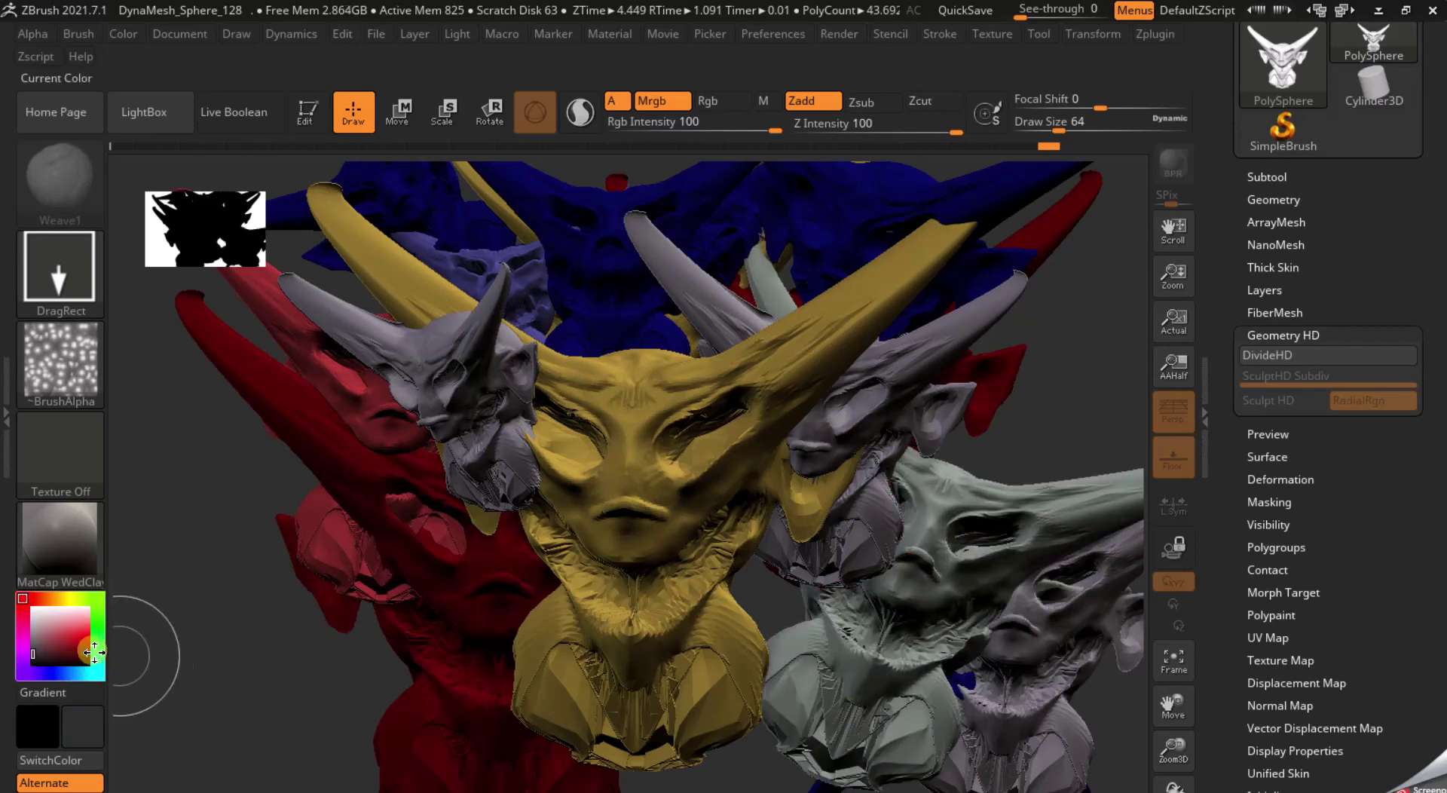
pyautogui.click(73, 644)
pyautogui.moveTo(890, 490); pyautogui.dragTo(933, 689)
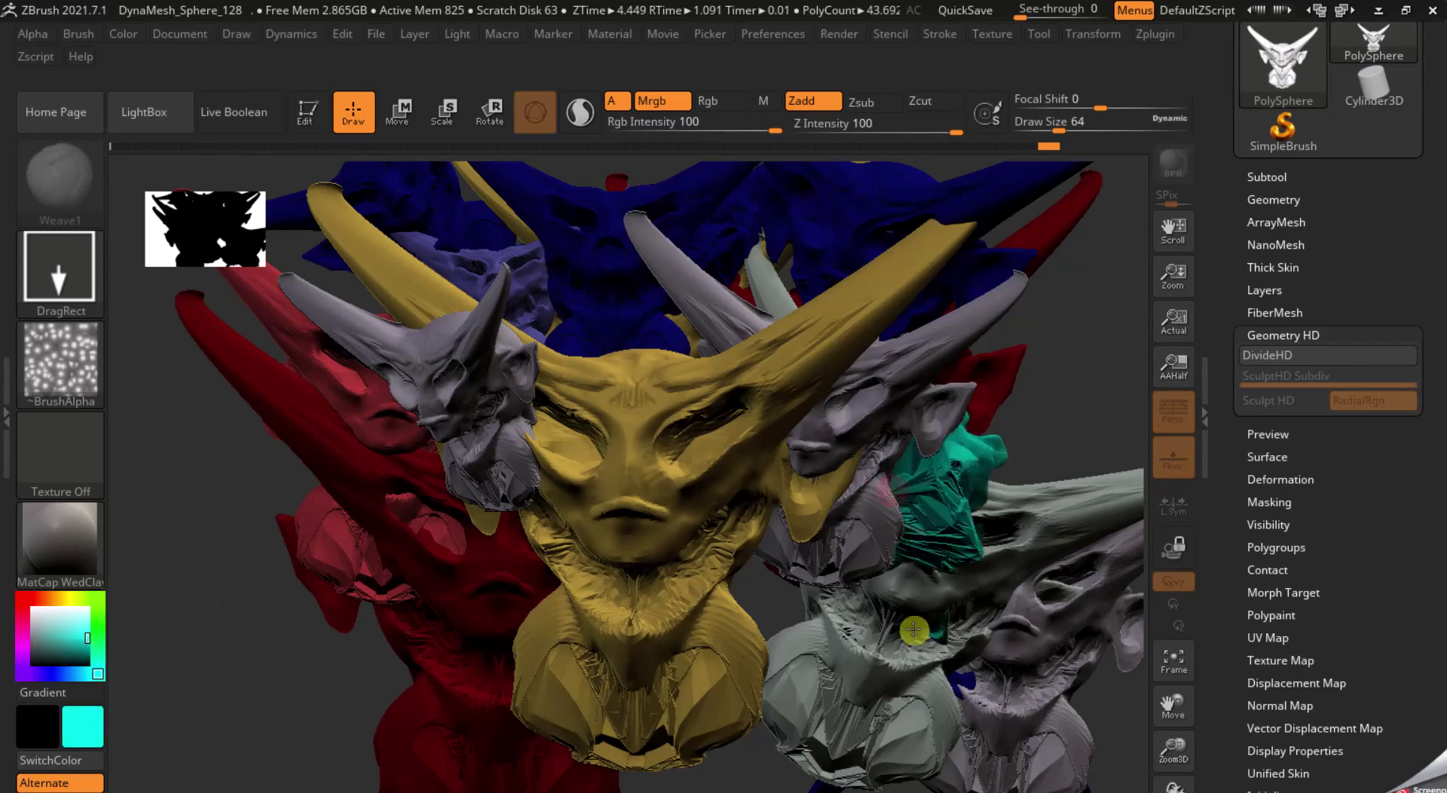
pyautogui.hotkey('ctrl', 'z')
pyautogui.moveTo(1033, 523)
pyautogui.mouseDown()
pyautogui.moveTo(788, 614)
pyautogui.moveTo(827, 754)
pyautogui.mouseUp()
pyautogui.moveTo(215, 584); pyautogui.dragTo(113, 580)
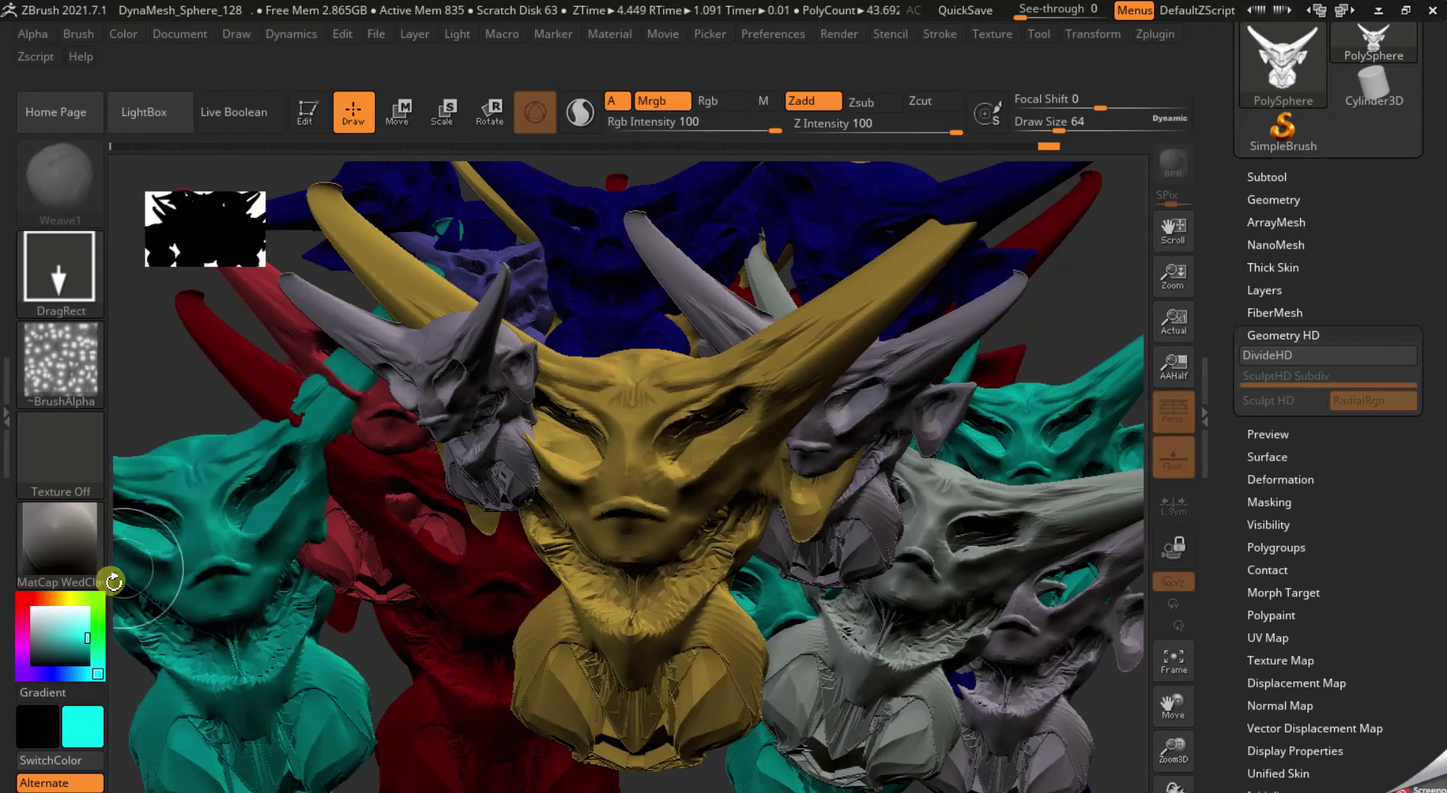
pyautogui.moveTo(155, 437); pyautogui.dragTo(211, 663)
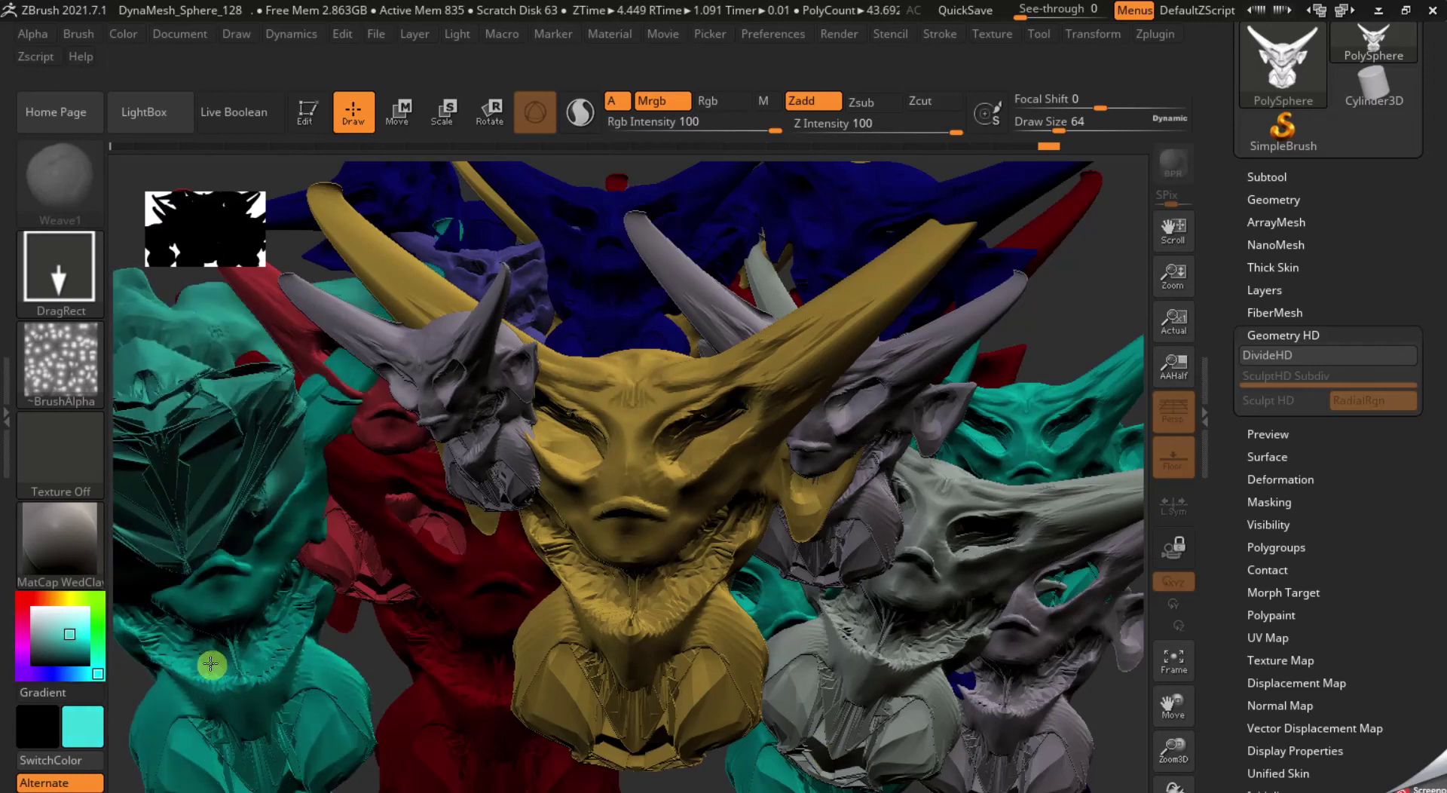
pyautogui.moveTo(241, 388); pyautogui.dragTo(252, 491)
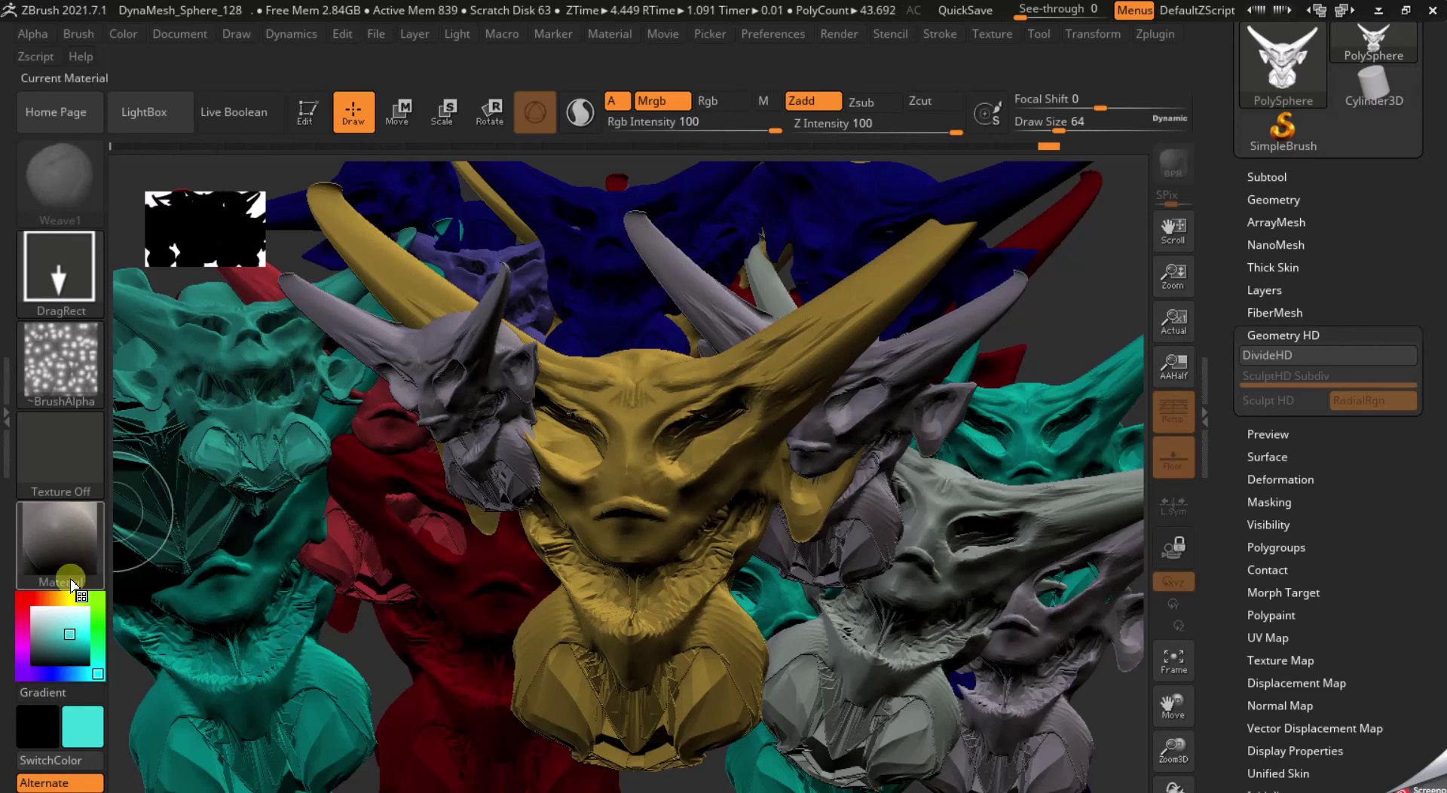
# - Stamp magenta copies of the bust at lower left and top centre
pyautogui.click(23, 644)
pyautogui.moveTo(309, 451)
pyautogui.mouseDown()
pyautogui.moveTo(310, 553)
pyautogui.moveTo(355, 737)
pyautogui.mouseUp()
pyautogui.hotkey('ctrl', 'z')
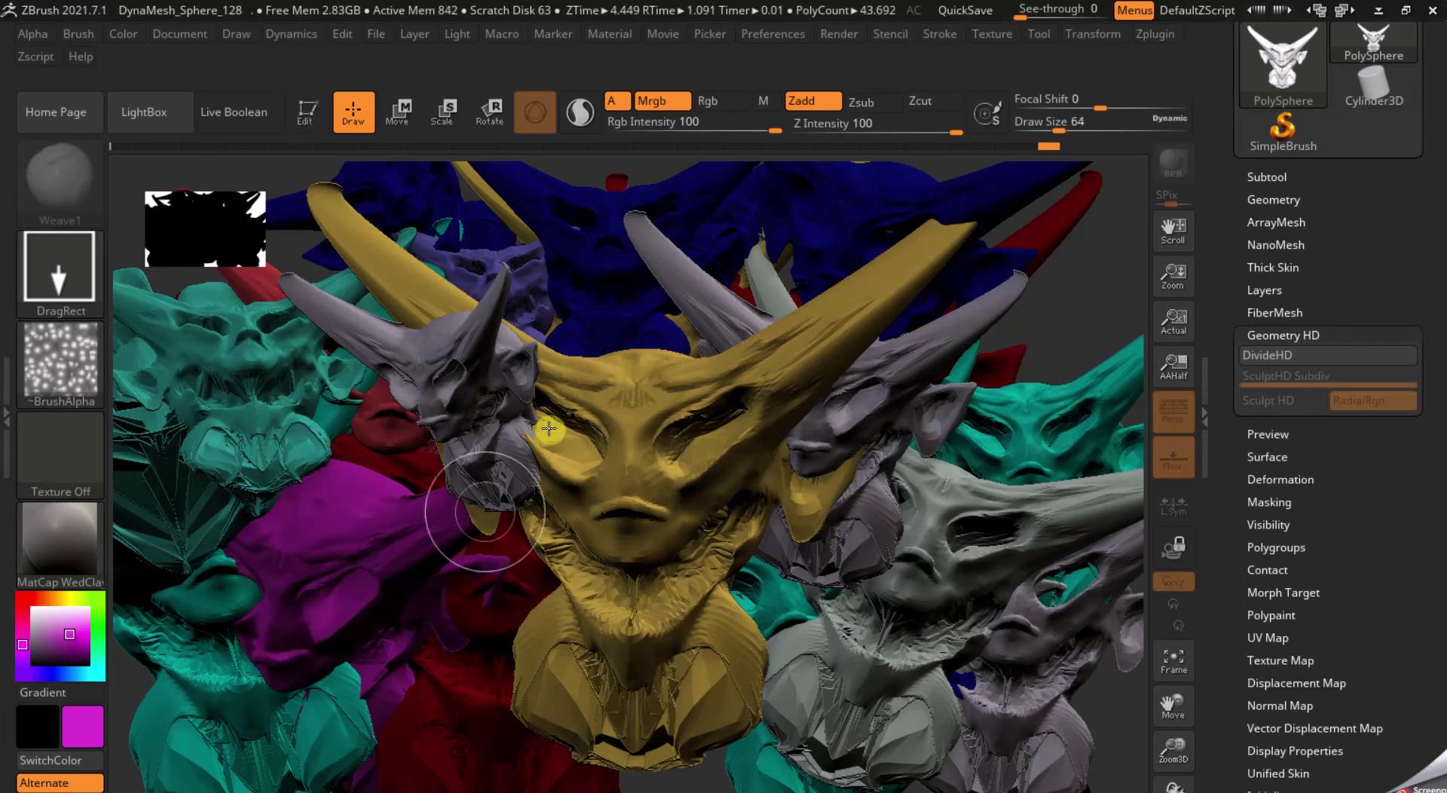
pyautogui.moveTo(575, 214); pyautogui.dragTo(583, 355)
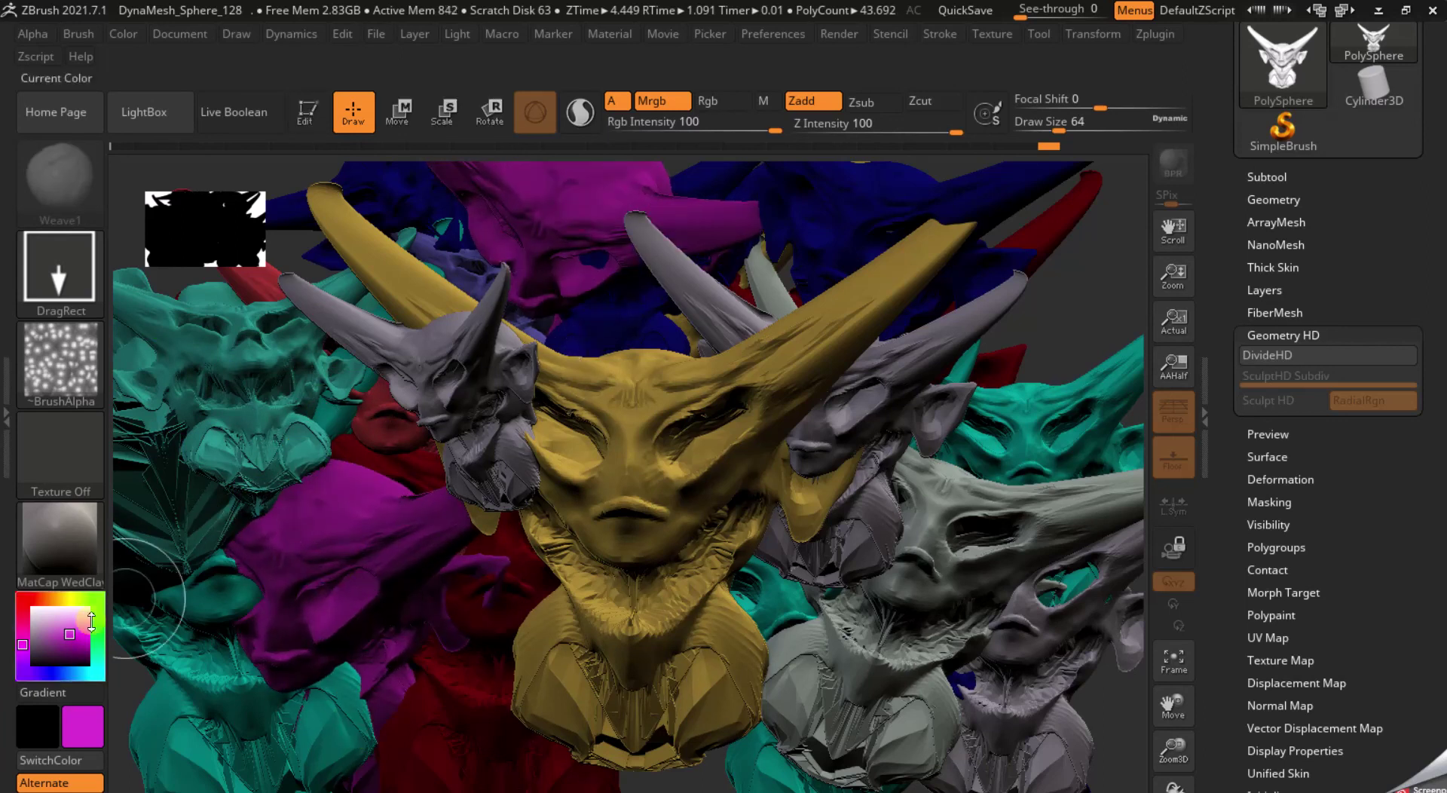
# - Stamp red copies over the centre face, right-hand faces, top left and upper right
pyautogui.click(22, 598)
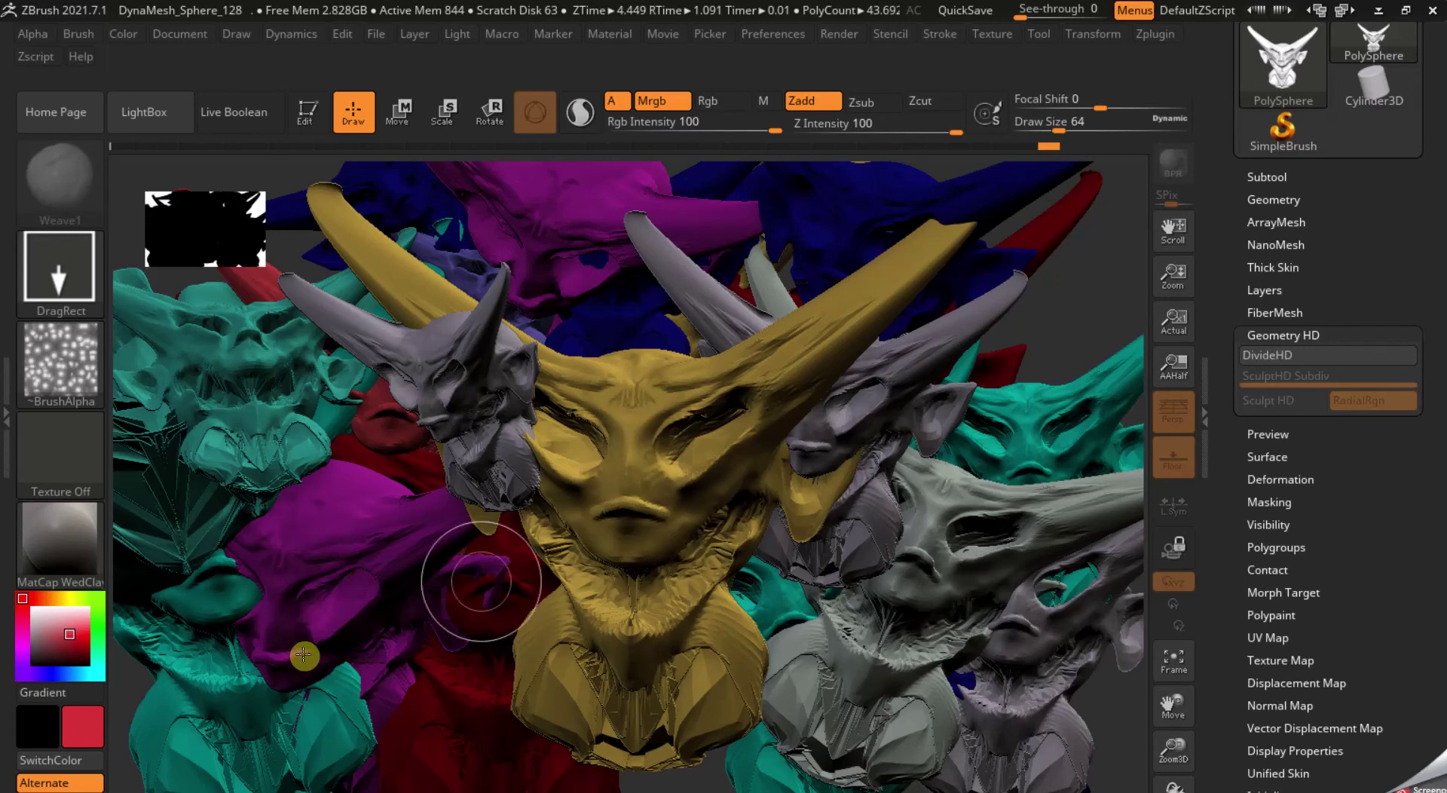
pyautogui.click(98, 673)
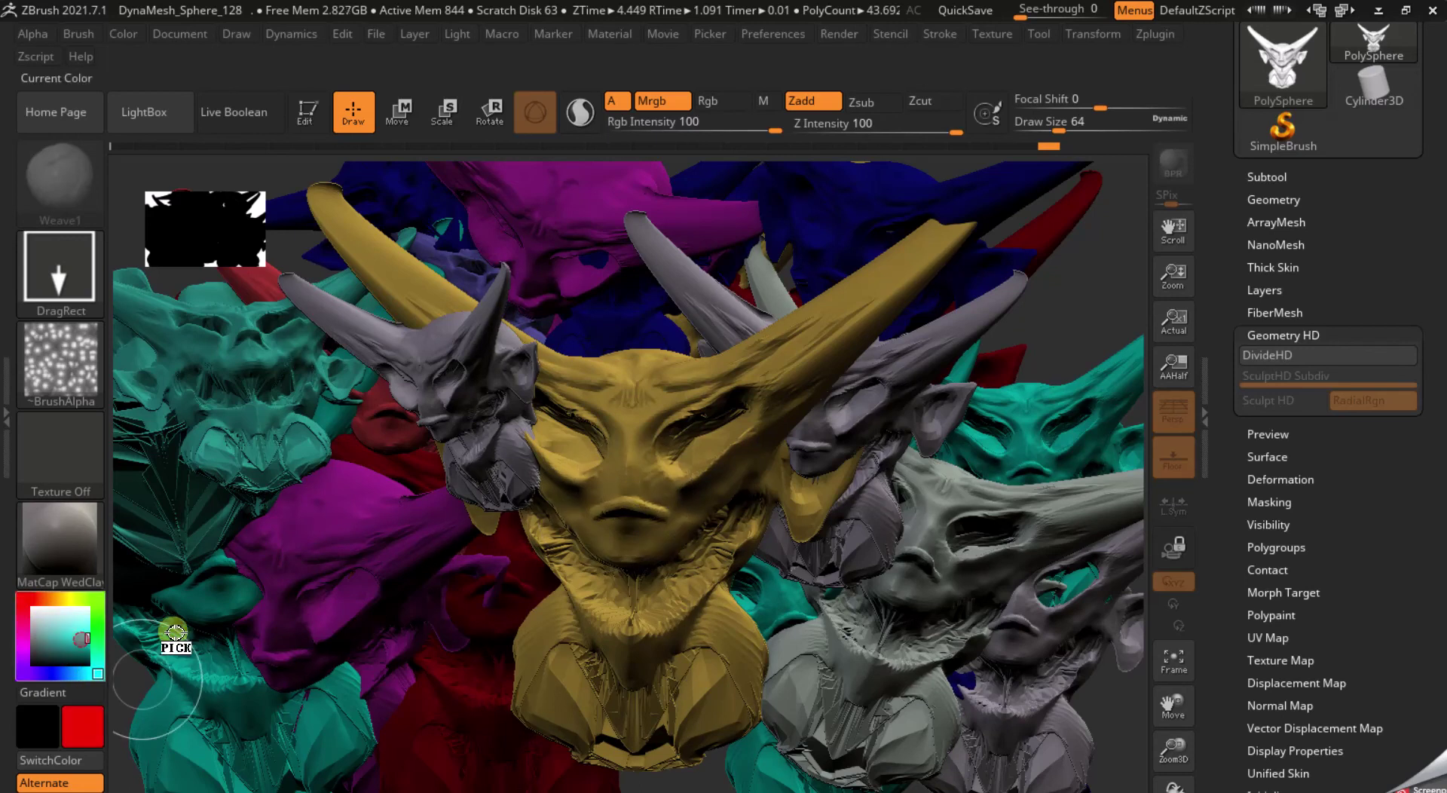
pyautogui.click(25, 599)
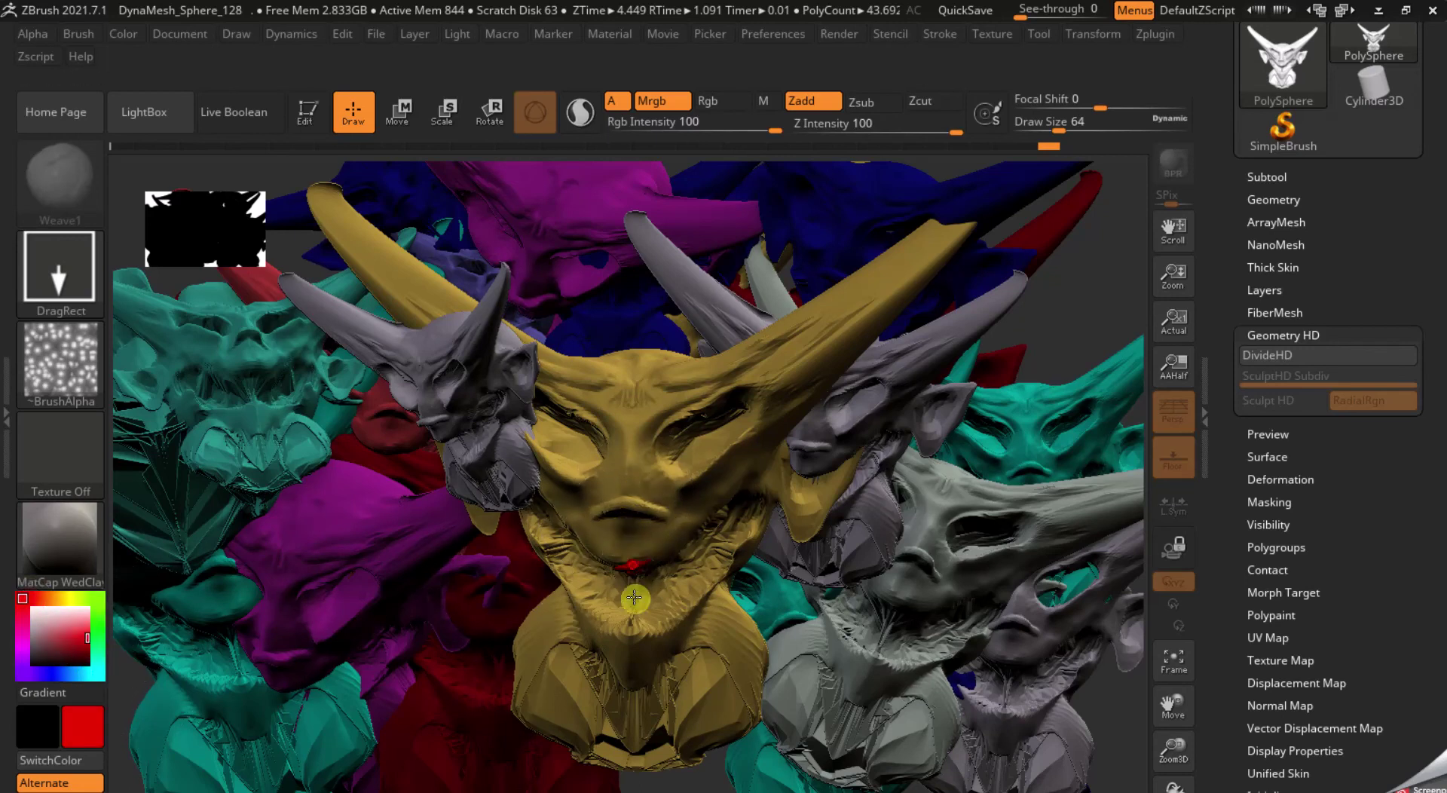
pyautogui.moveTo(633, 598); pyautogui.dragTo(637, 717)
pyautogui.hotkey('ctrl', 'z')
pyautogui.moveTo(643, 472)
pyautogui.mouseDown()
pyautogui.moveTo(630, 386)
pyautogui.moveTo(481, 682)
pyautogui.mouseUp()
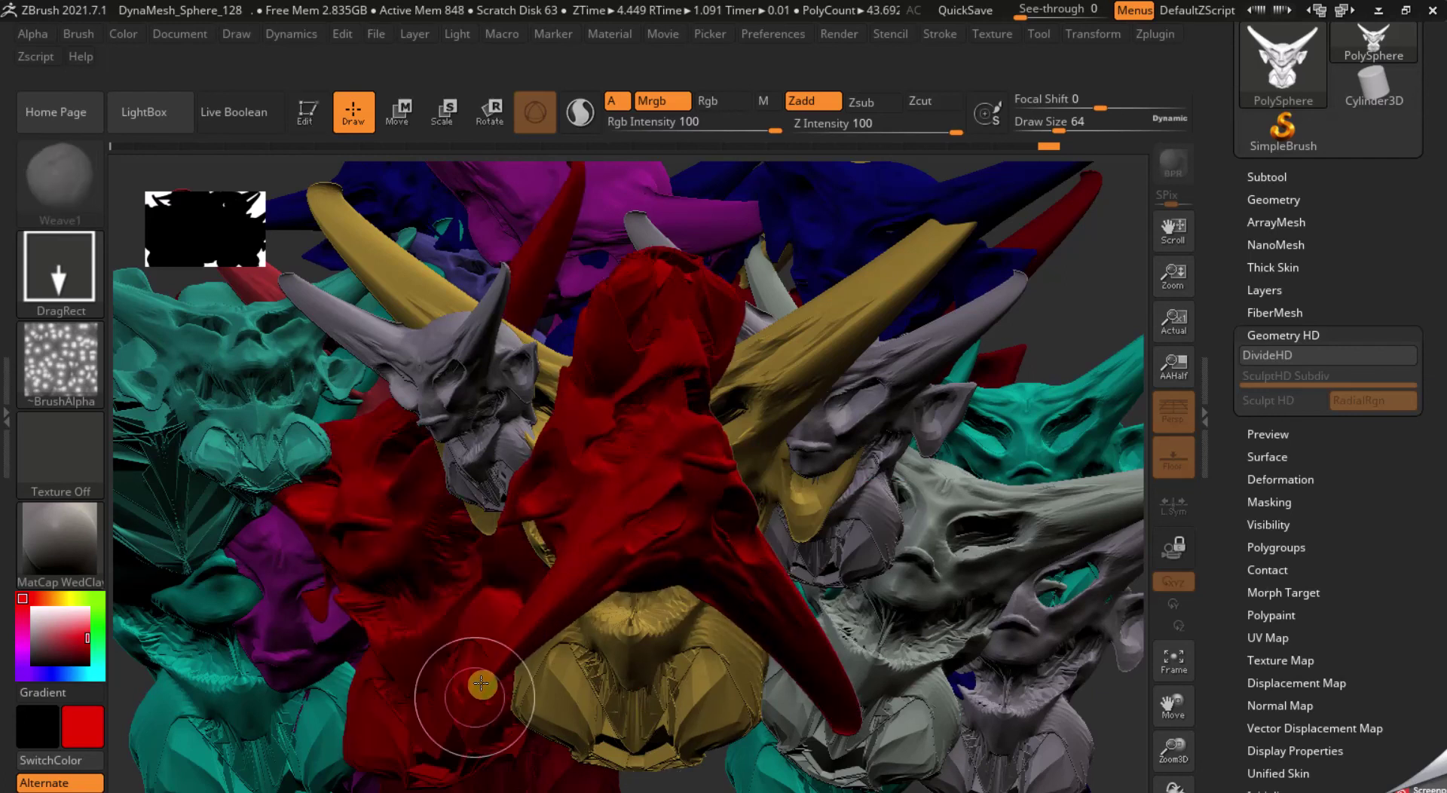
pyautogui.moveTo(889, 473); pyautogui.dragTo(855, 623)
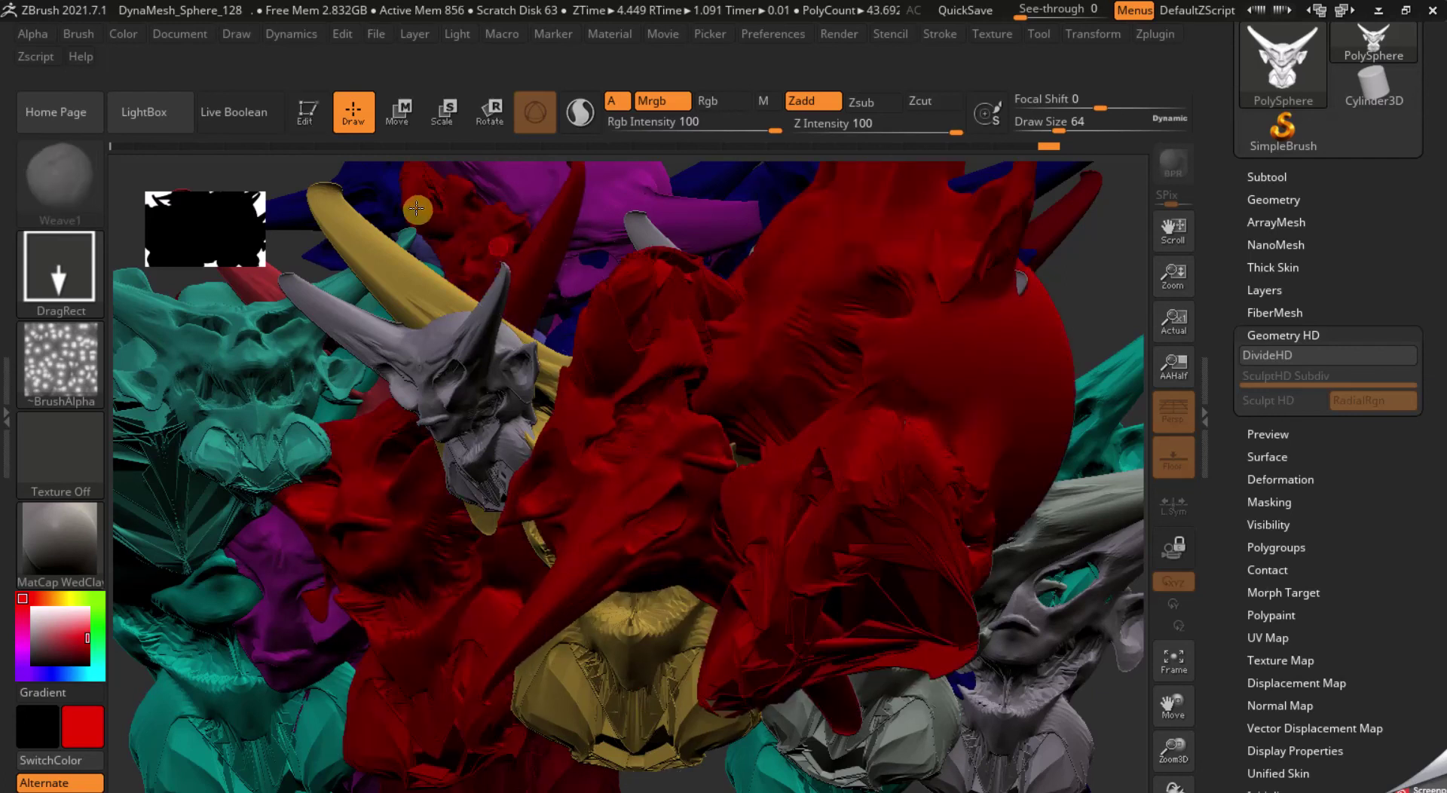
pyautogui.moveTo(417, 209); pyautogui.dragTo(301, 271)
pyautogui.moveTo(1097, 258); pyautogui.dragTo(1132, 387)
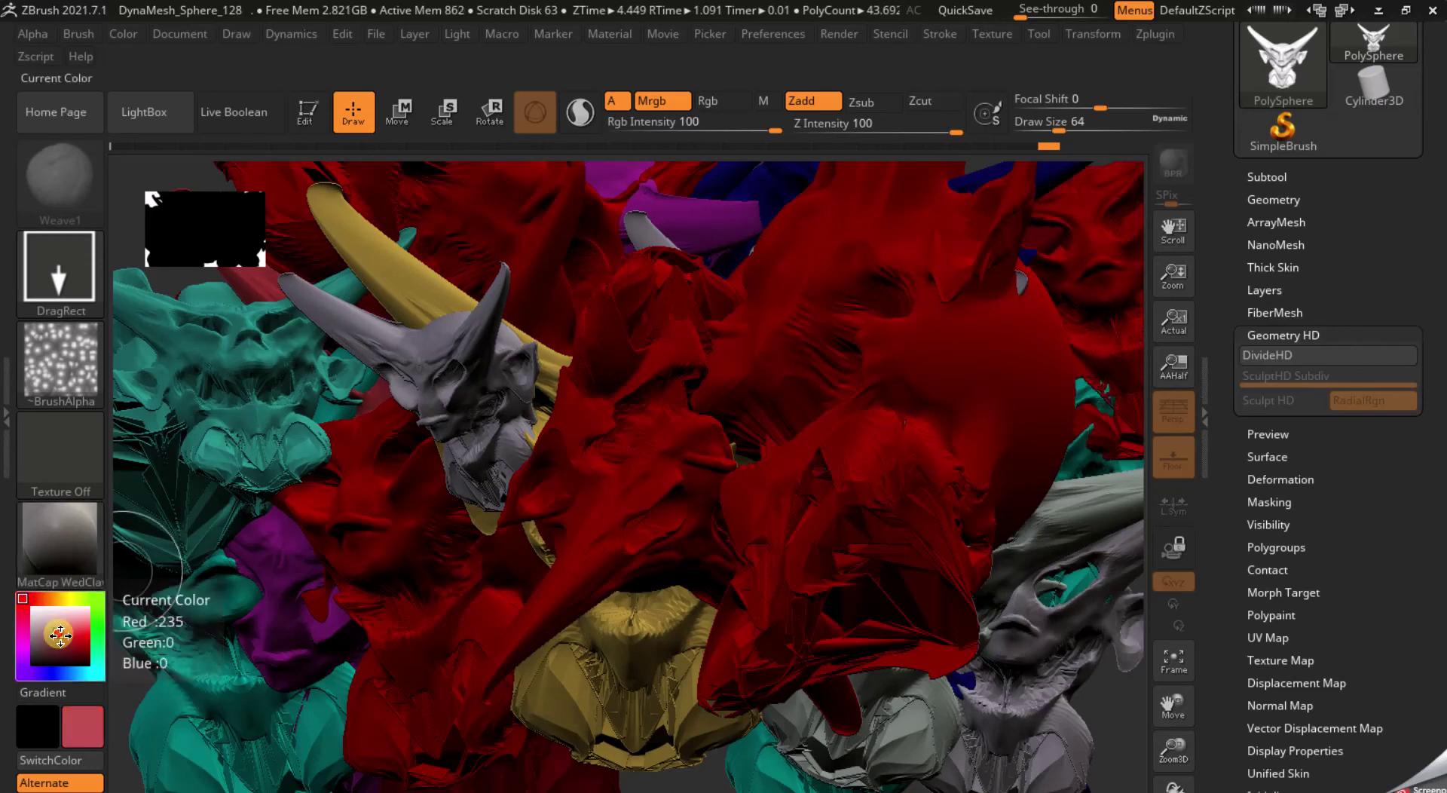
# - Stamp orange-gold (251, 171, 0) copies over the red ones across the canvas
pyautogui.click(58, 634)
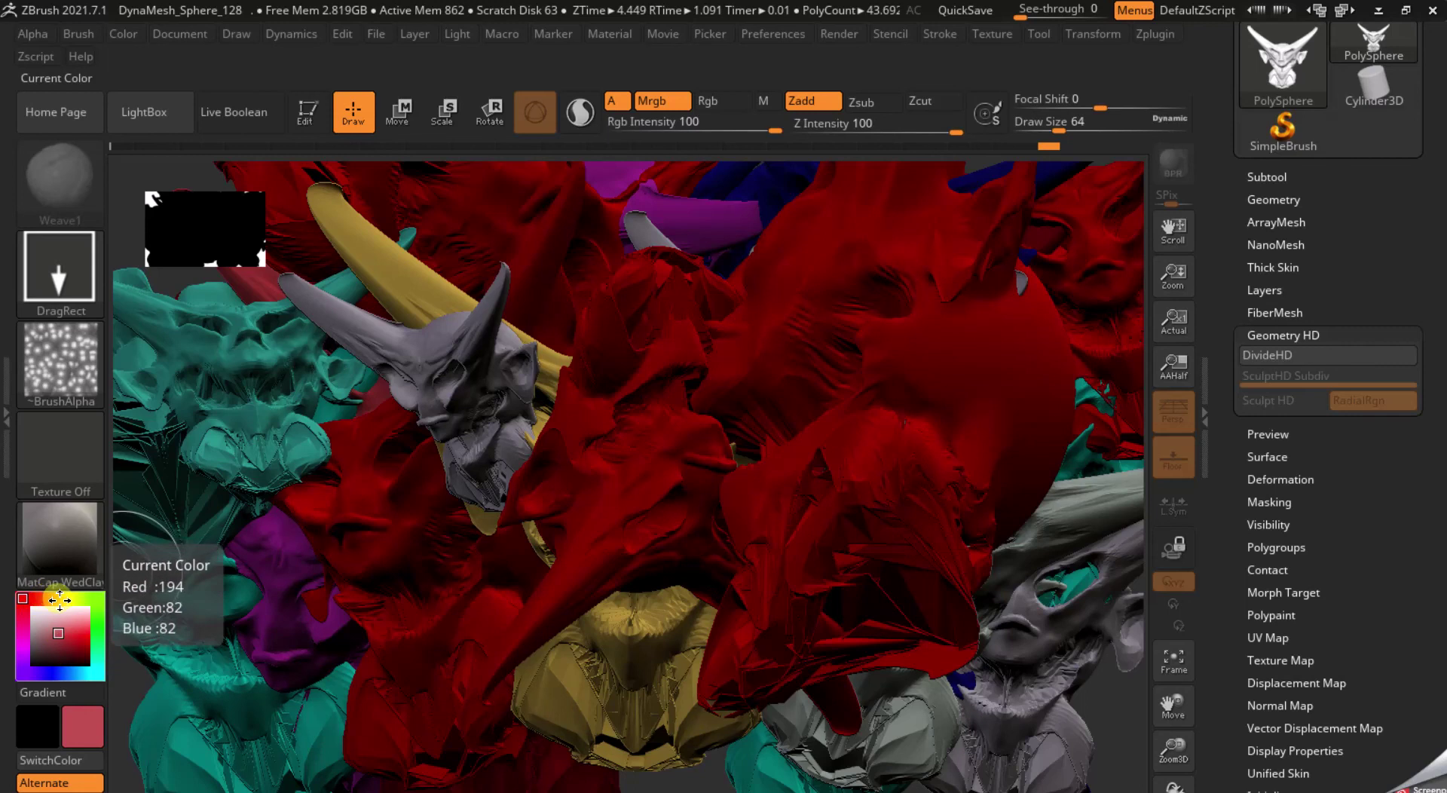
pyautogui.click(58, 598)
pyautogui.click(88, 635)
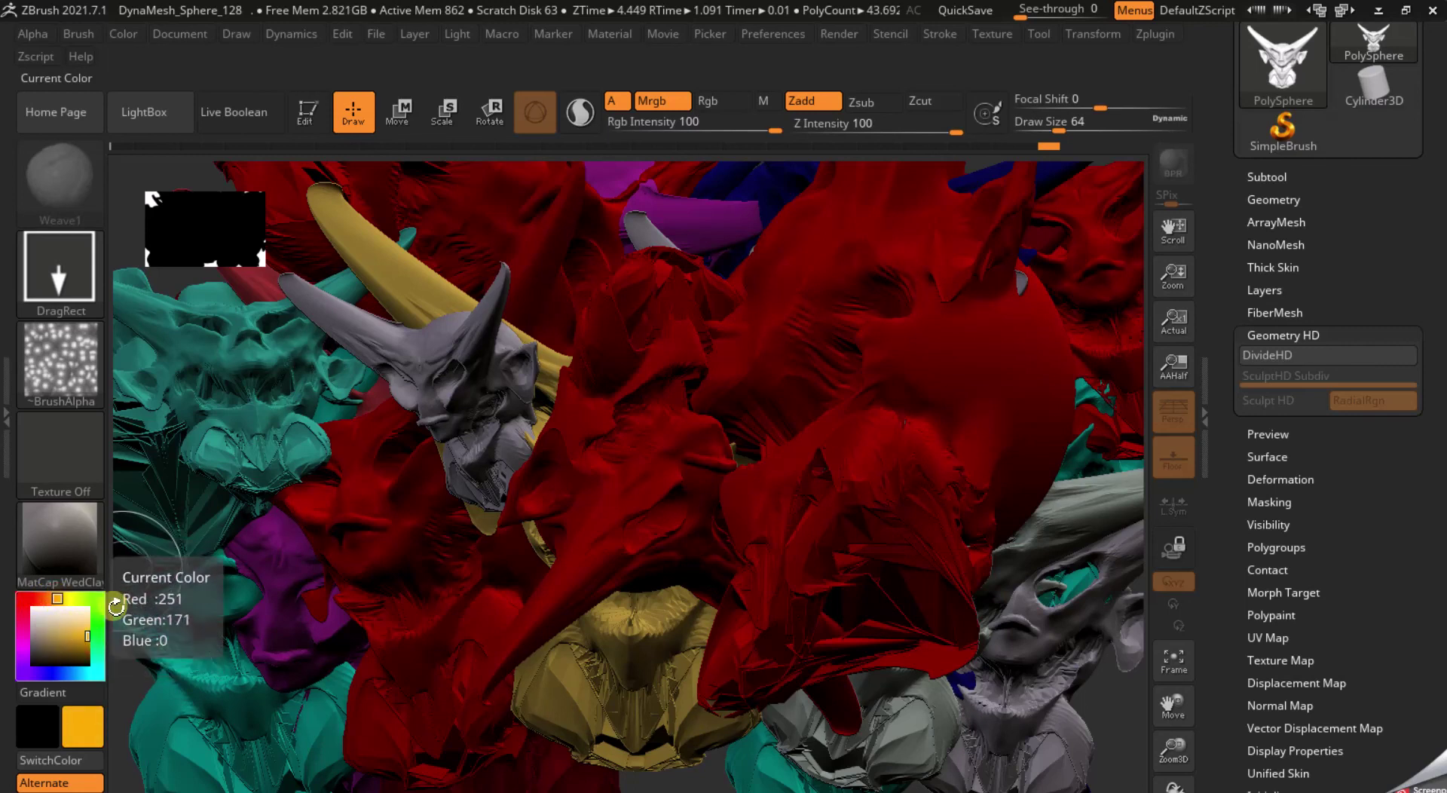
pyautogui.moveTo(365, 433); pyautogui.dragTo(374, 481)
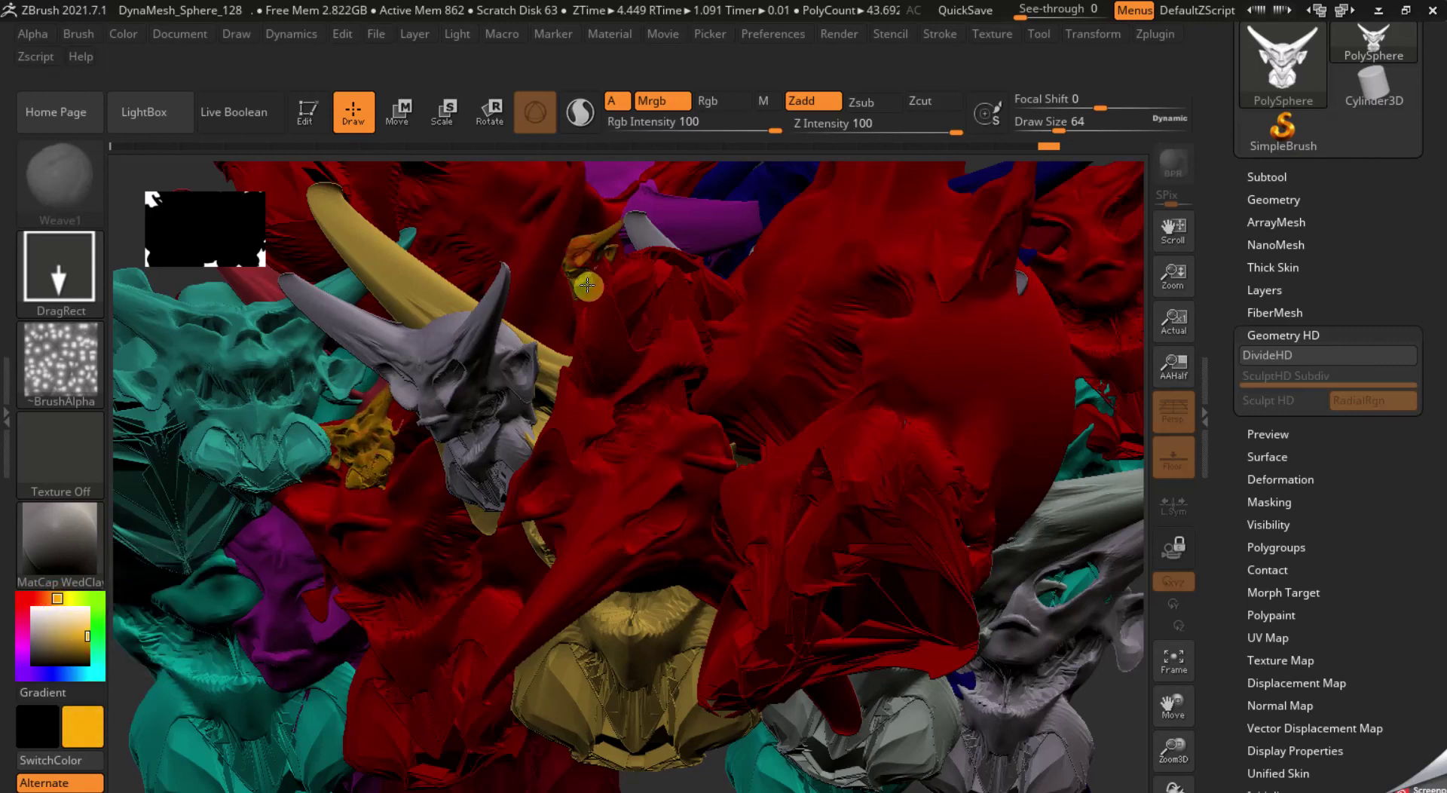
pyautogui.moveTo(709, 327); pyautogui.dragTo(821, 207)
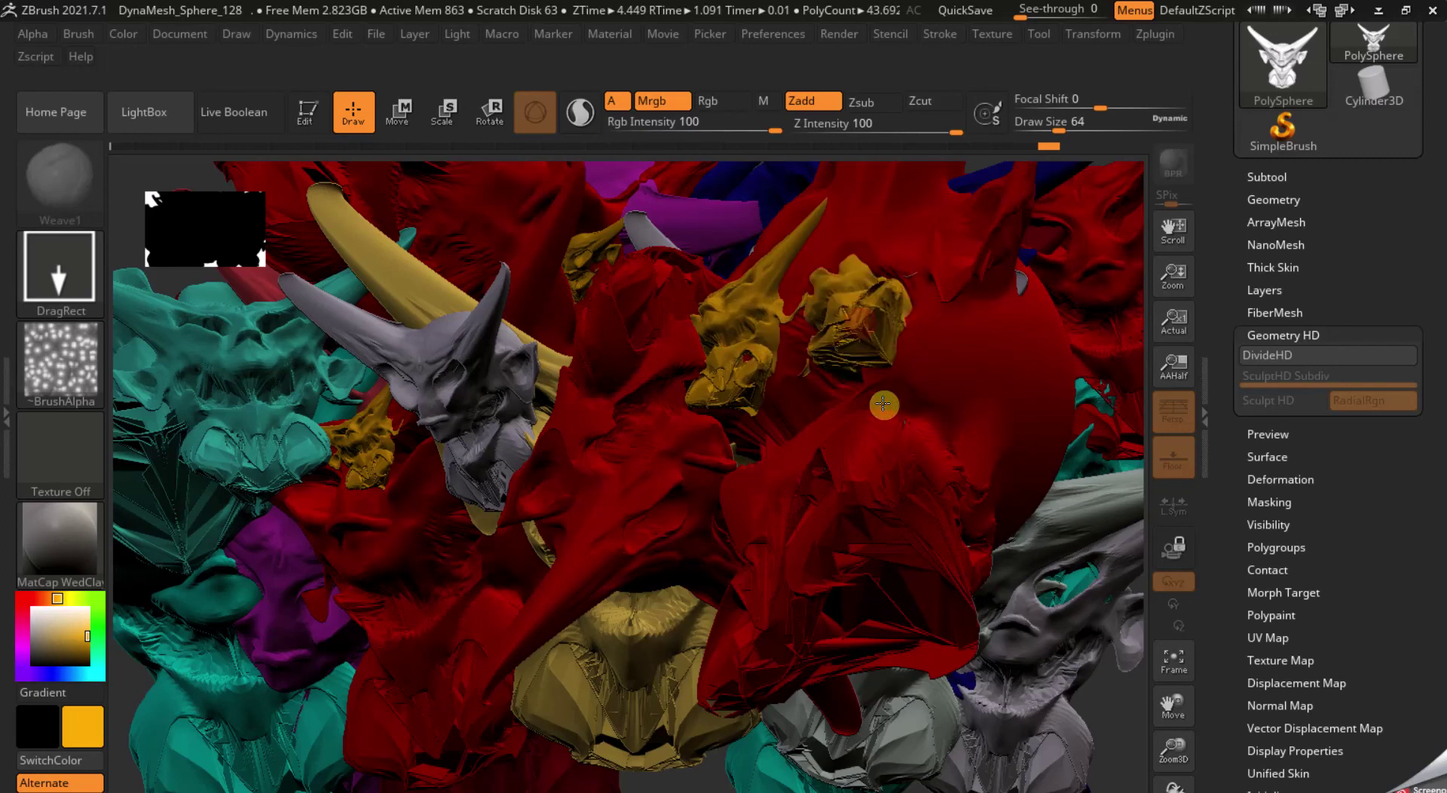
pyautogui.moveTo(856, 322); pyautogui.dragTo(889, 407)
pyautogui.moveTo(630, 466)
pyautogui.mouseDown()
pyautogui.moveTo(807, 502)
pyautogui.moveTo(755, 317)
pyautogui.mouseUp()
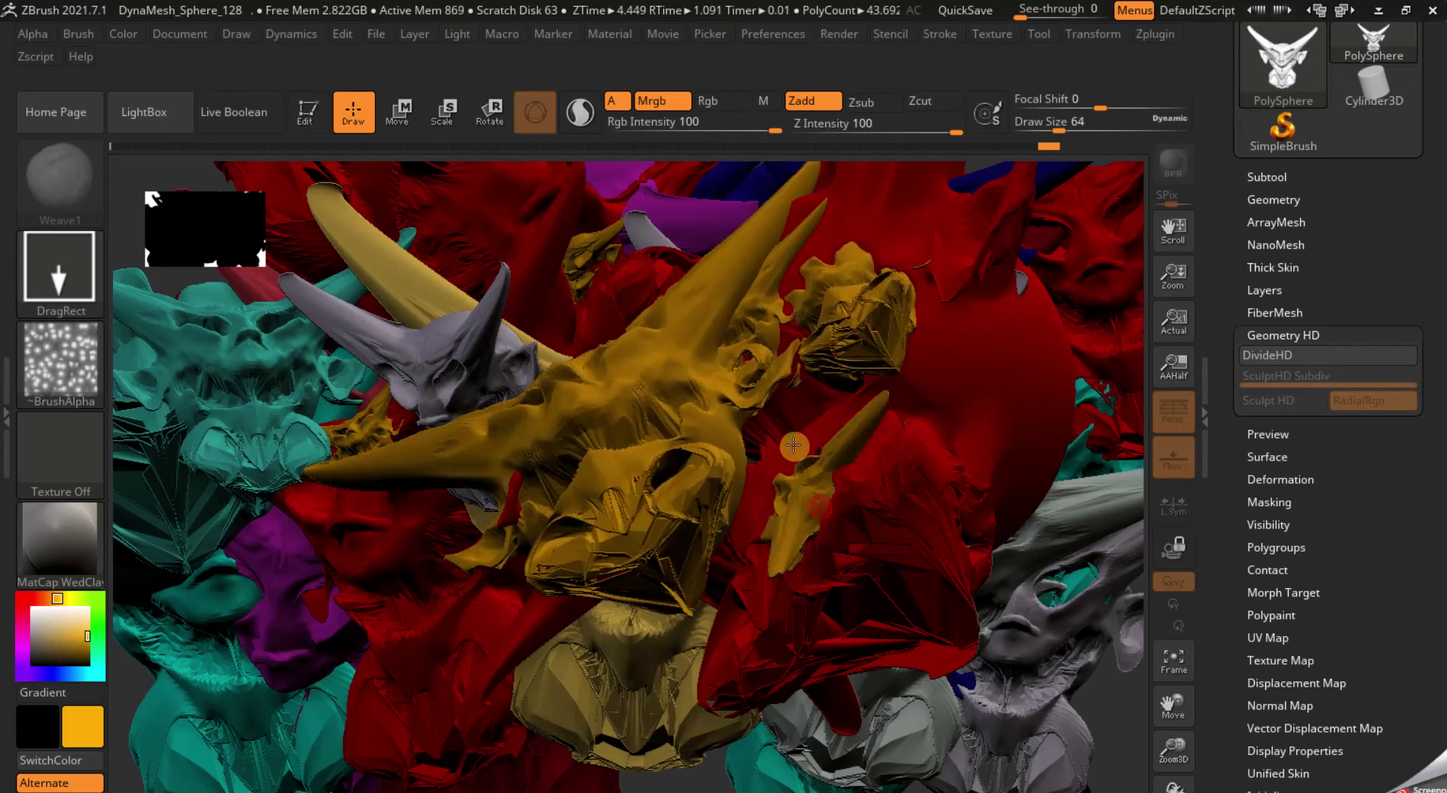
pyautogui.moveTo(422, 241); pyautogui.dragTo(414, 307)
pyautogui.moveTo(309, 301); pyautogui.dragTo(318, 512)
pyautogui.moveTo(860, 264); pyautogui.dragTo(946, 420)
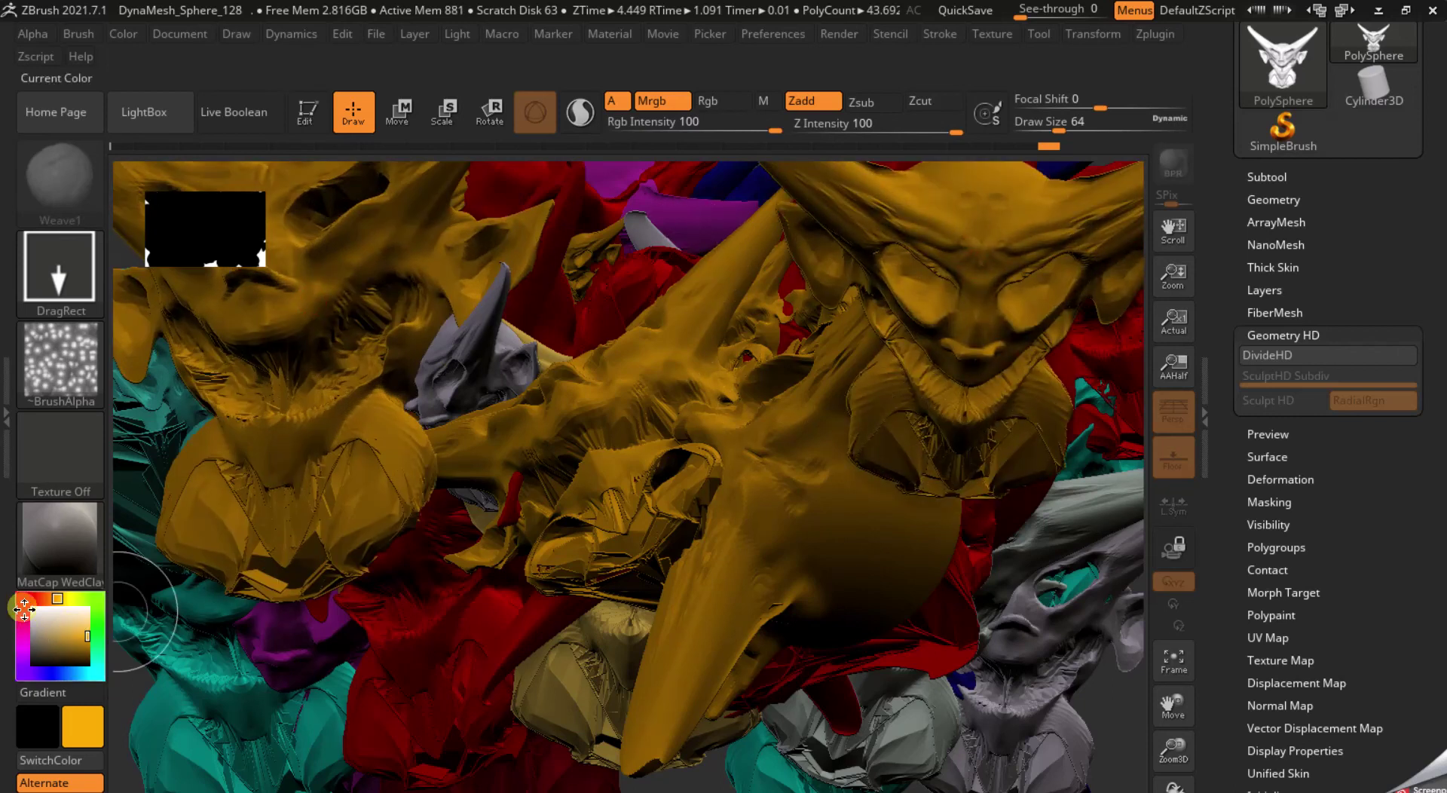
# - Stamp a red copy on the horn area, then two light grey copies at the lower left
pyautogui.click(23, 600)
pyautogui.moveTo(500, 361); pyautogui.dragTo(511, 421)
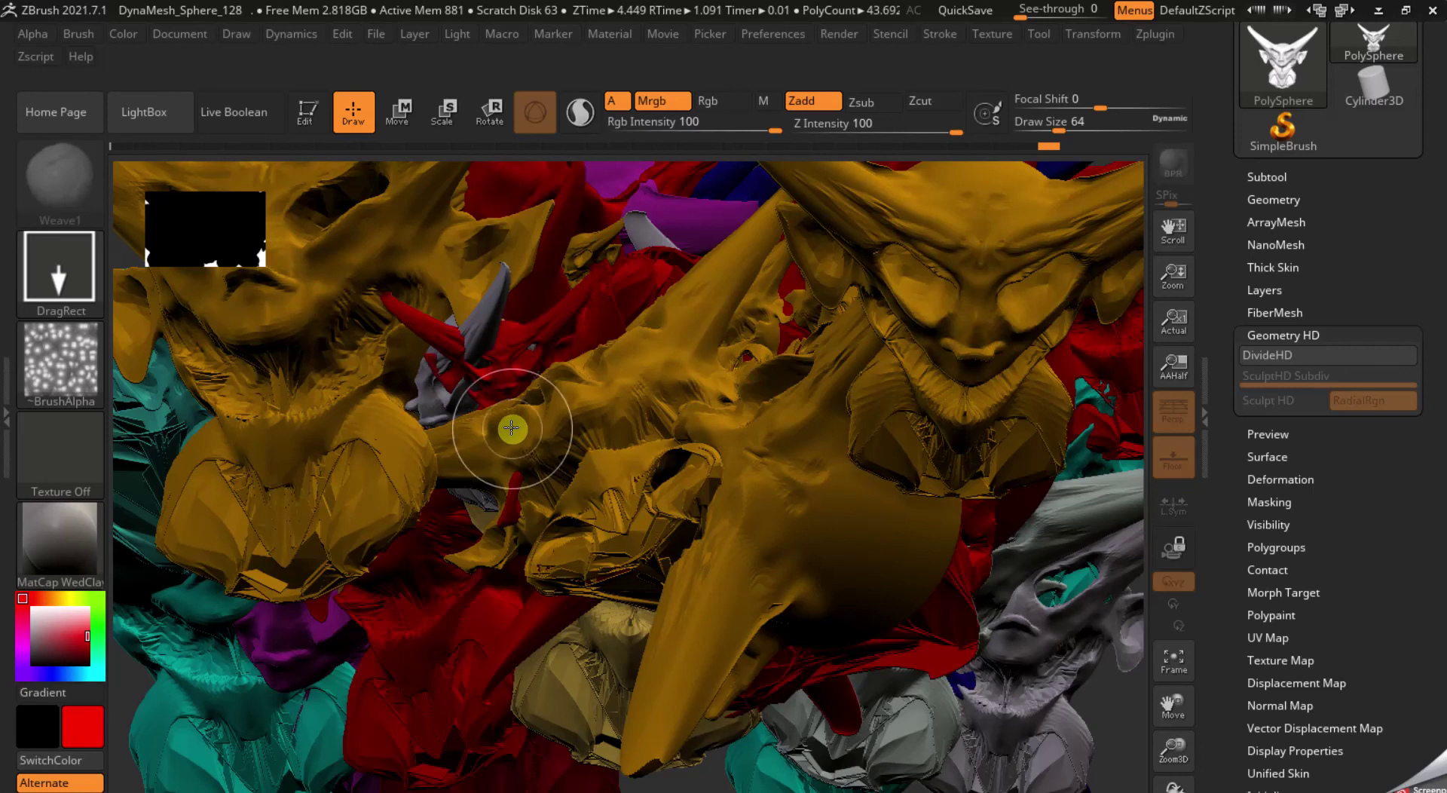
pyautogui.click(48, 611)
pyautogui.moveTo(284, 479); pyautogui.dragTo(301, 544)
pyautogui.moveTo(388, 471); pyautogui.dragTo(387, 511)
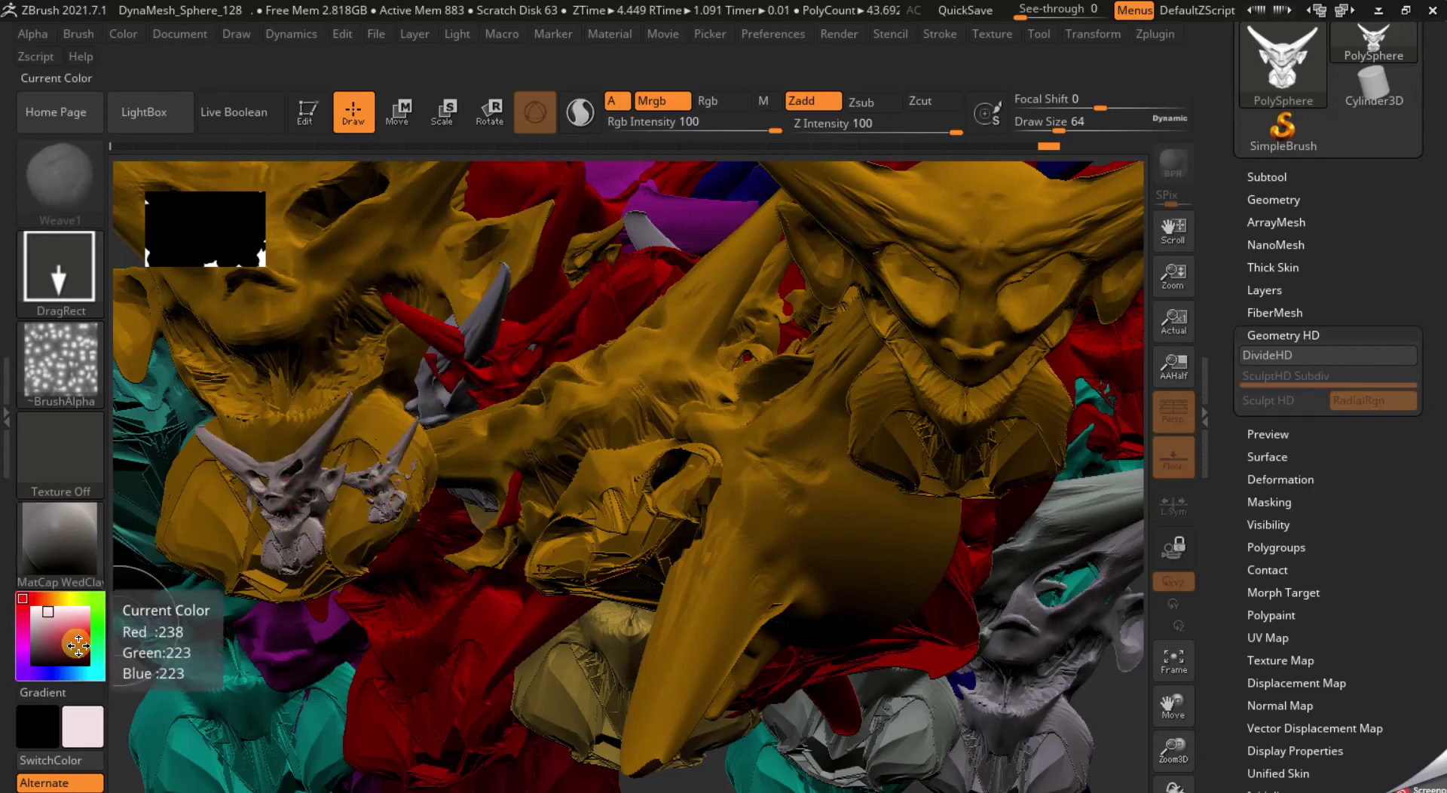
# - Switch to dark red and stamp nine bust copies across the upper middle, centre and left
pyautogui.click(76, 644)
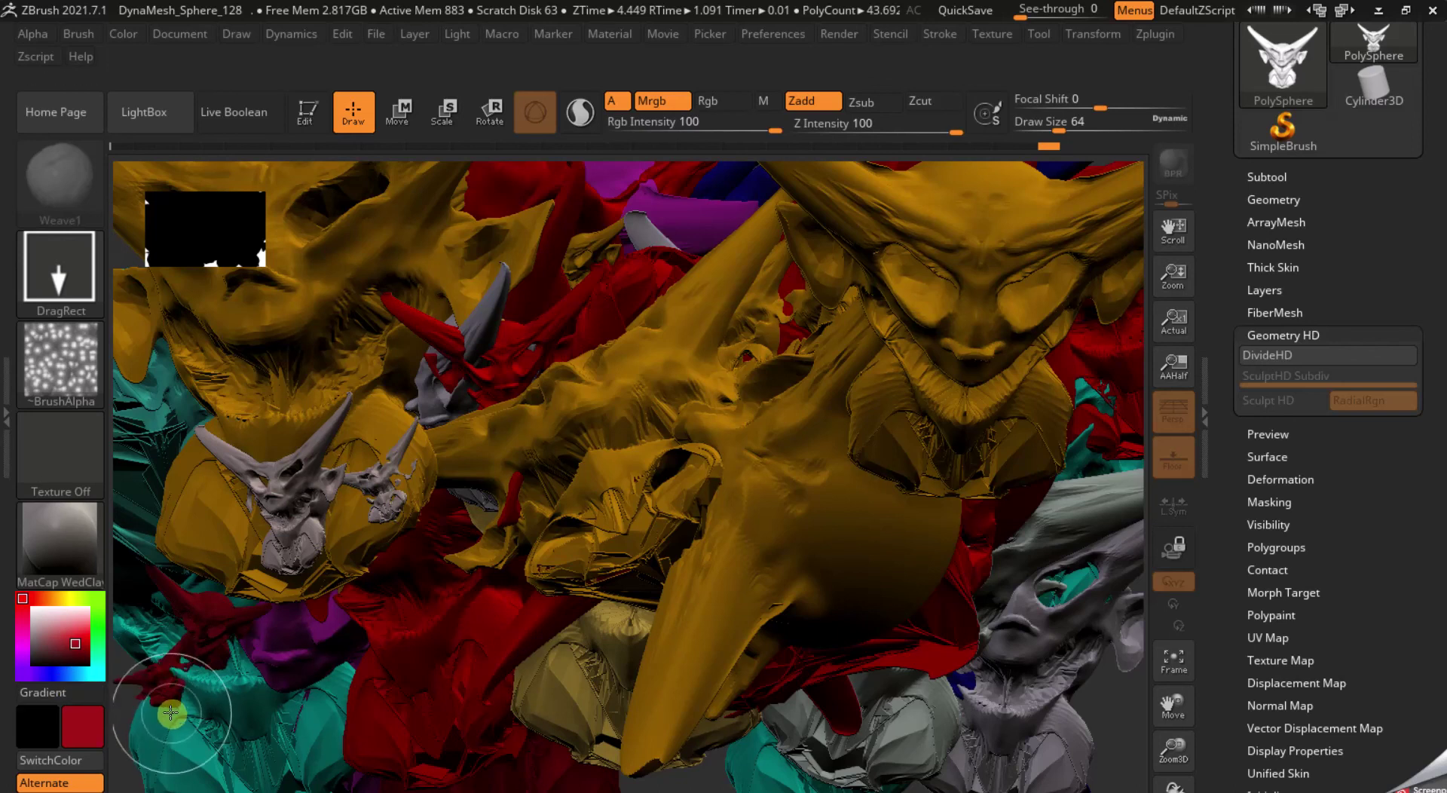
pyautogui.moveTo(762, 246); pyautogui.dragTo(767, 413)
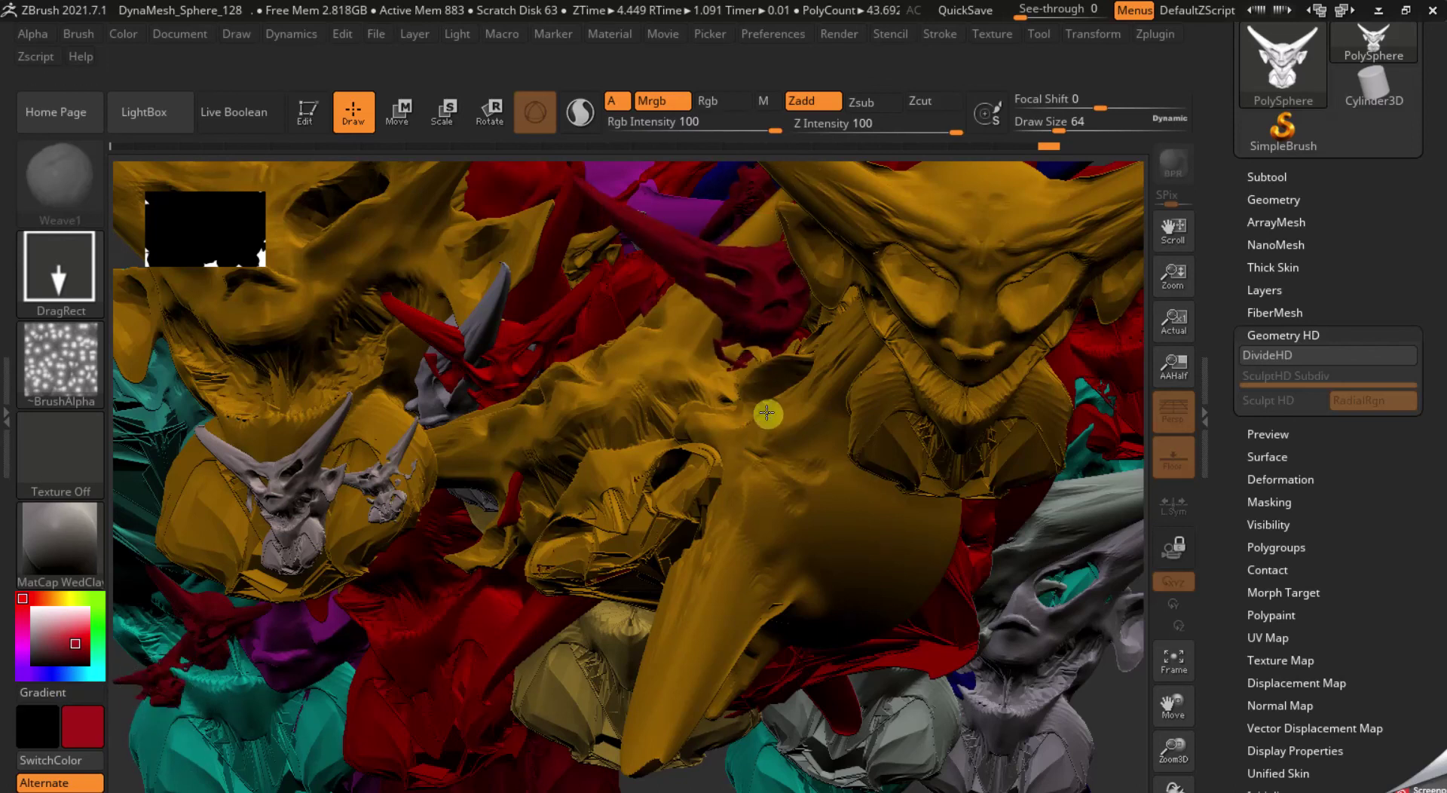
pyautogui.moveTo(622, 395); pyautogui.dragTo(635, 452)
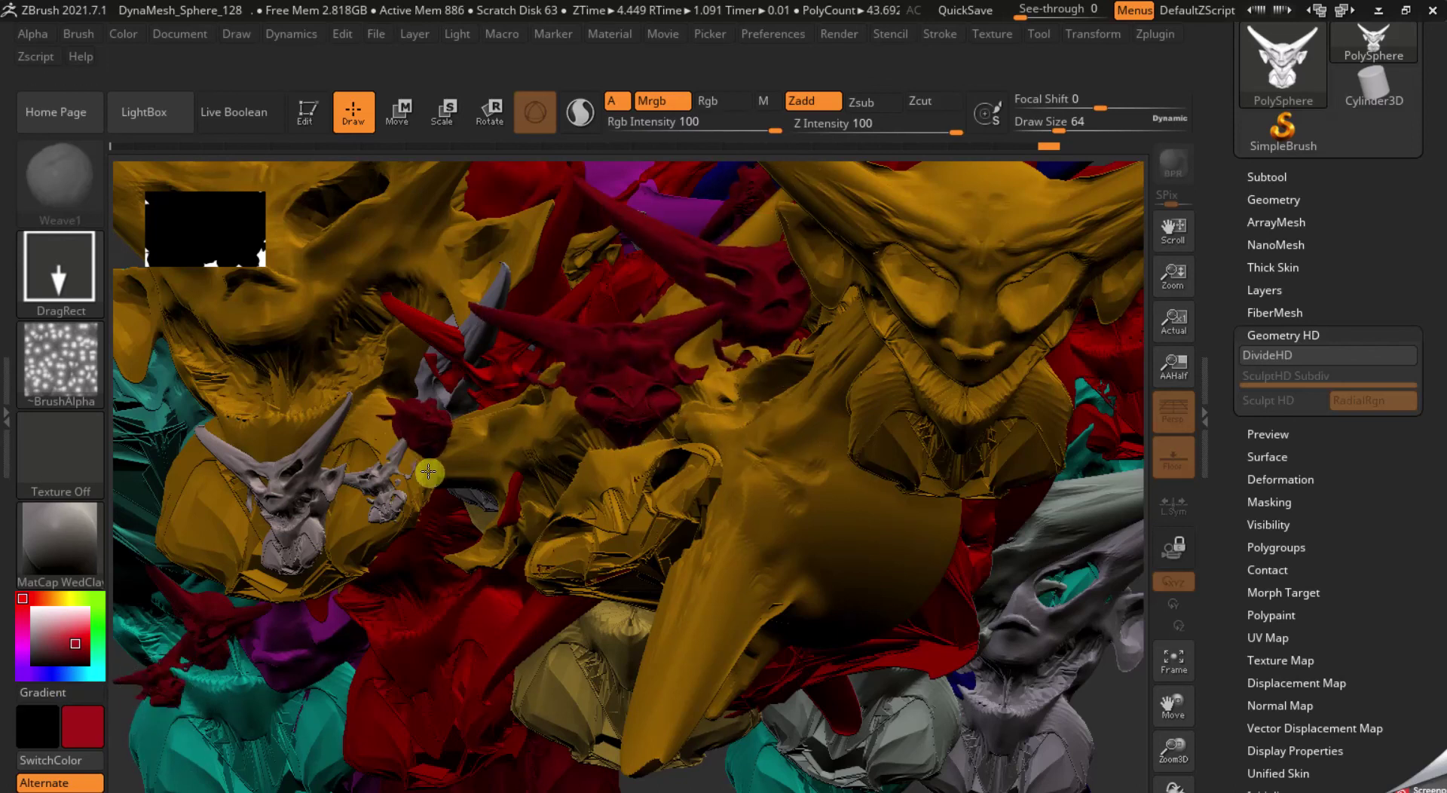
pyautogui.moveTo(428, 472); pyautogui.dragTo(524, 517)
pyautogui.moveTo(867, 298); pyautogui.dragTo(894, 356)
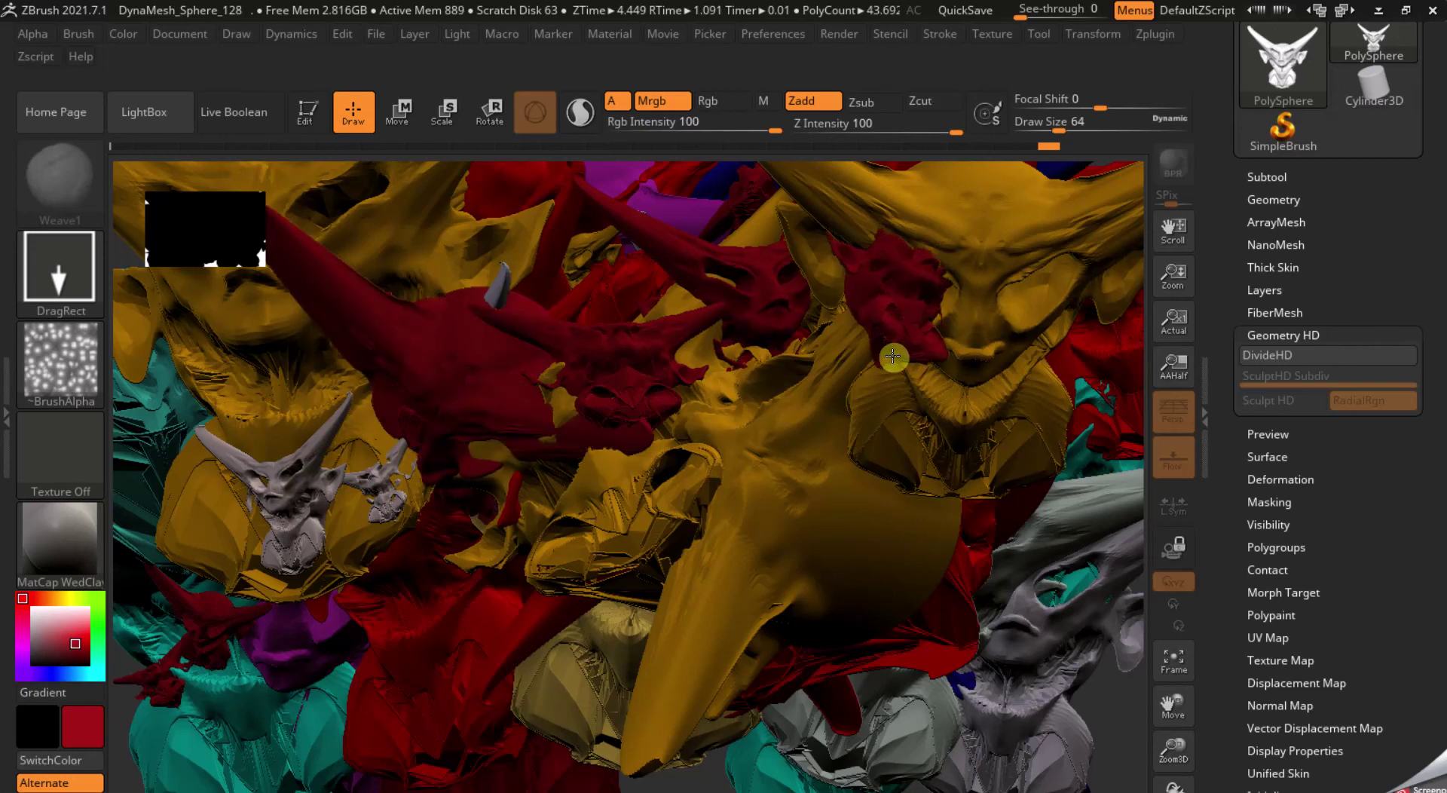
pyautogui.moveTo(776, 324); pyautogui.dragTo(785, 479)
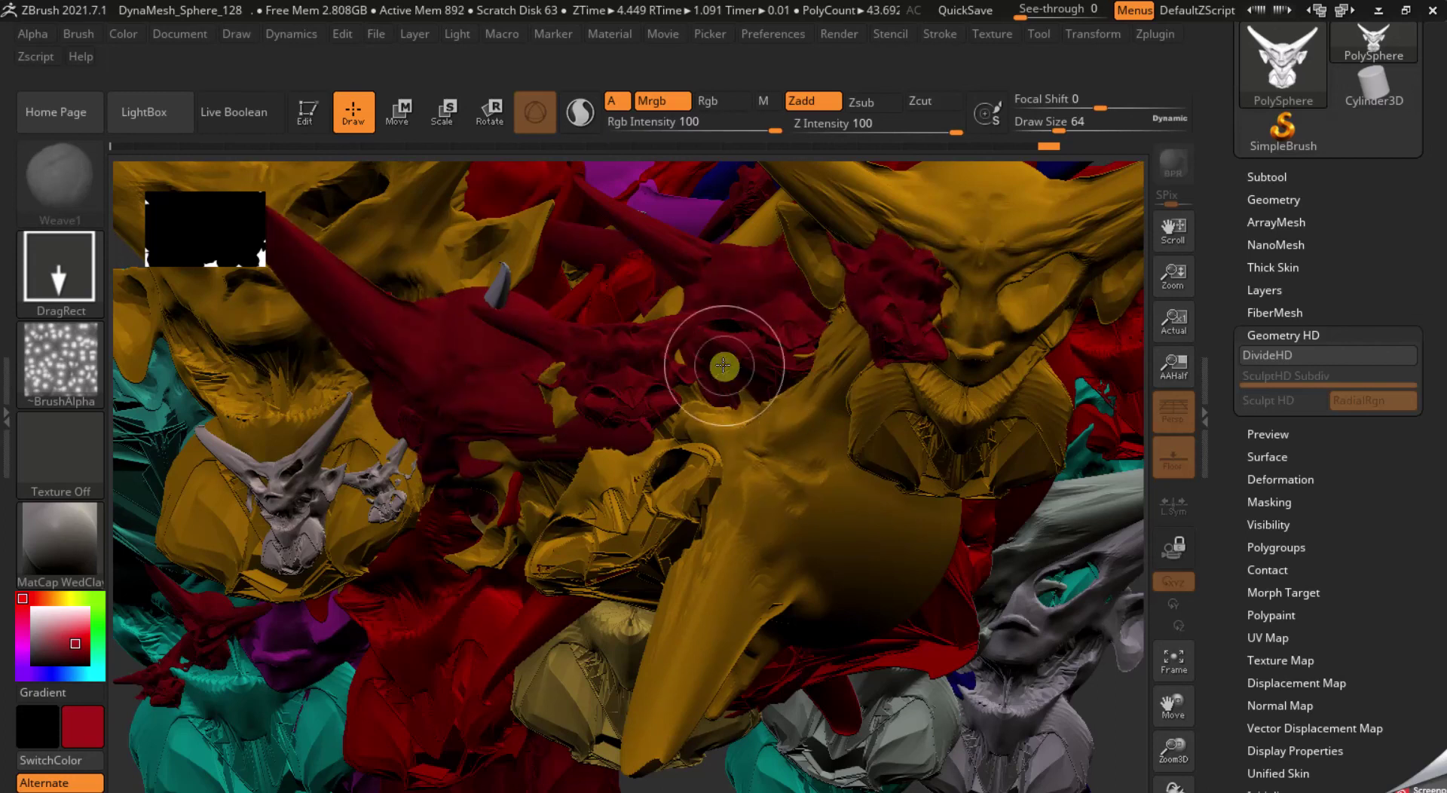
pyautogui.moveTo(872, 575); pyautogui.dragTo(856, 404)
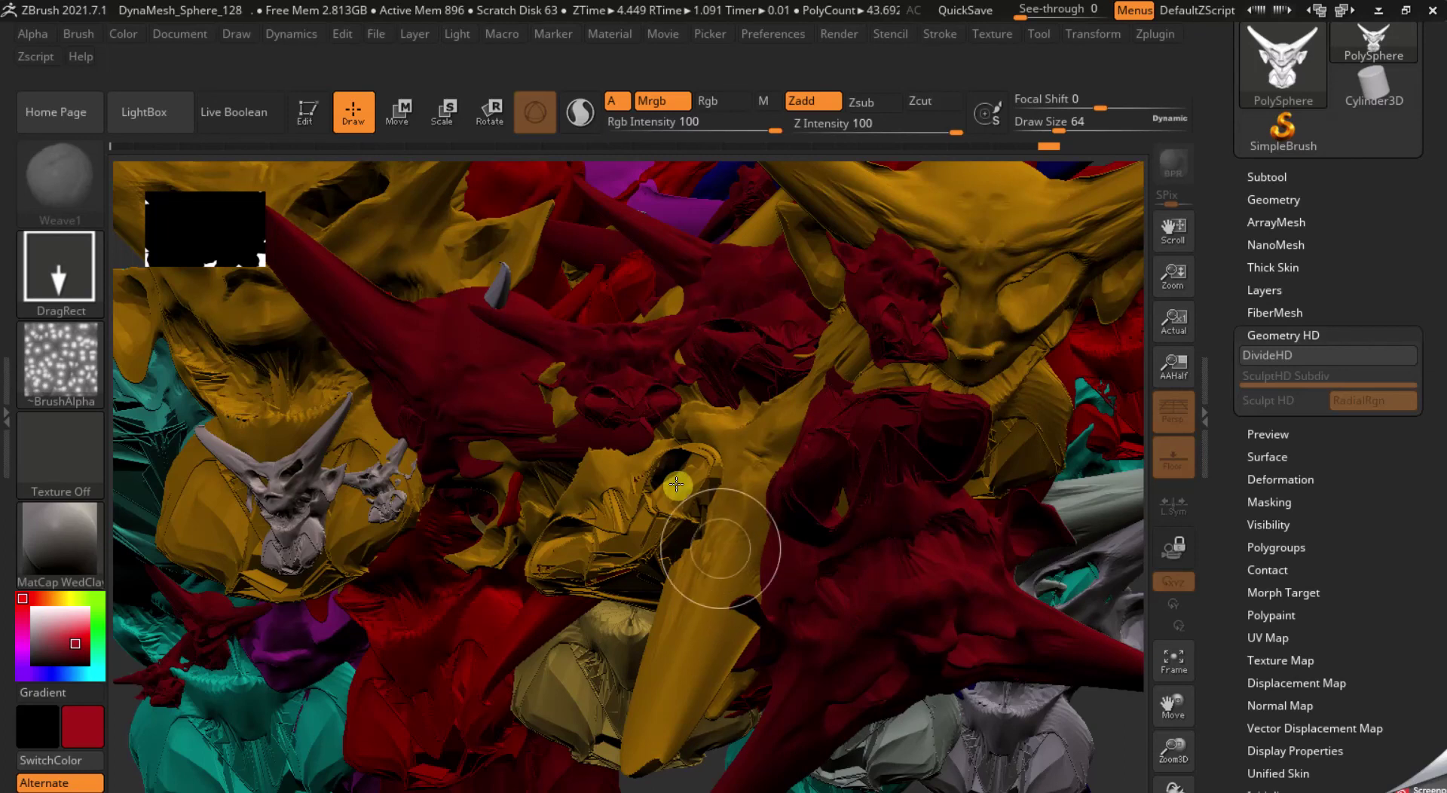
pyautogui.moveTo(677, 485); pyautogui.dragTo(627, 393)
pyautogui.moveTo(387, 414); pyautogui.dragTo(604, 669)
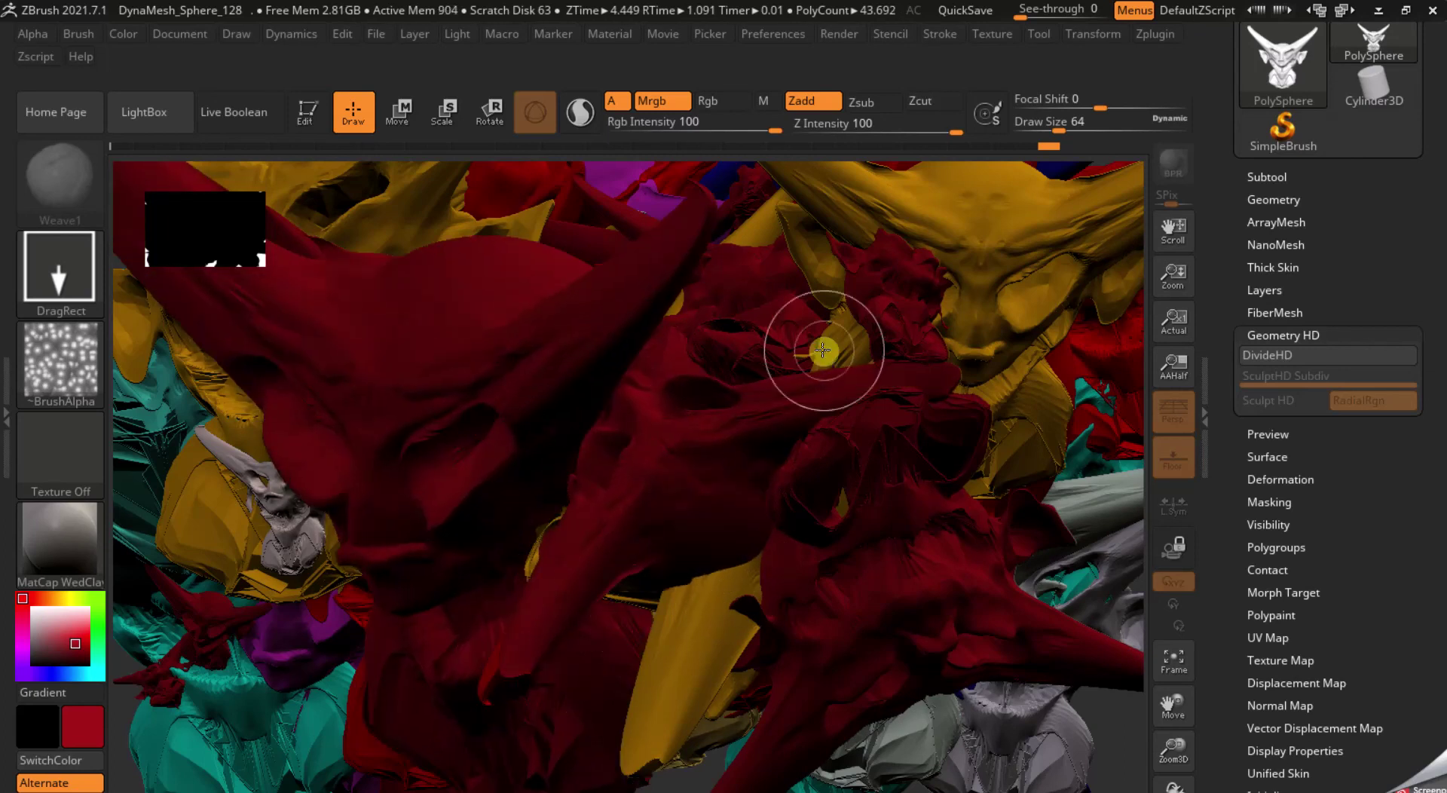
pyautogui.moveTo(754, 498); pyautogui.dragTo(760, 545)
# - Switch to blue and stamp seven copies across the upper left, centre and right
pyautogui.click(56, 673)
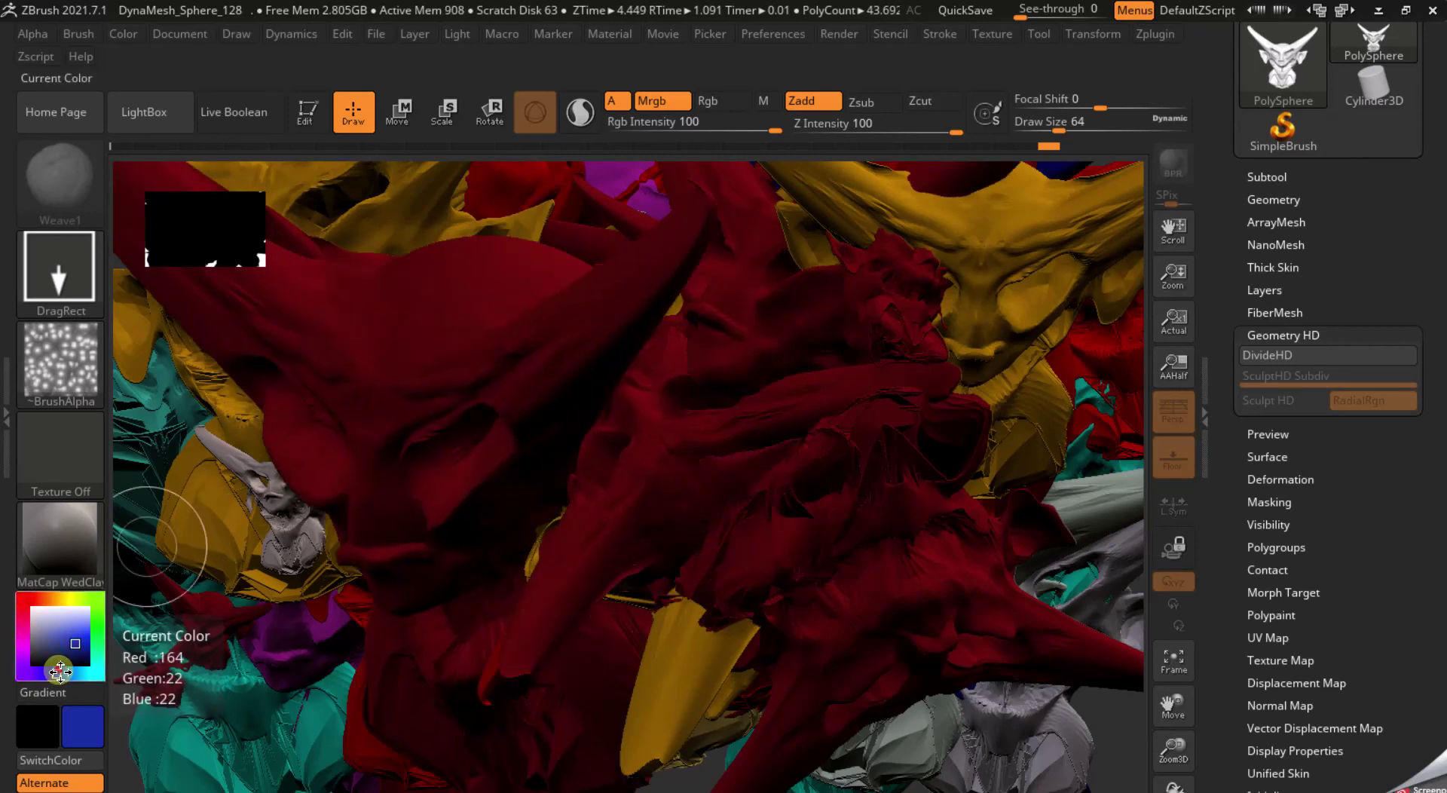
pyautogui.moveTo(325, 324); pyautogui.dragTo(371, 482)
pyautogui.moveTo(643, 400); pyautogui.dragTo(718, 517)
pyautogui.moveTo(989, 322); pyautogui.dragTo(931, 511)
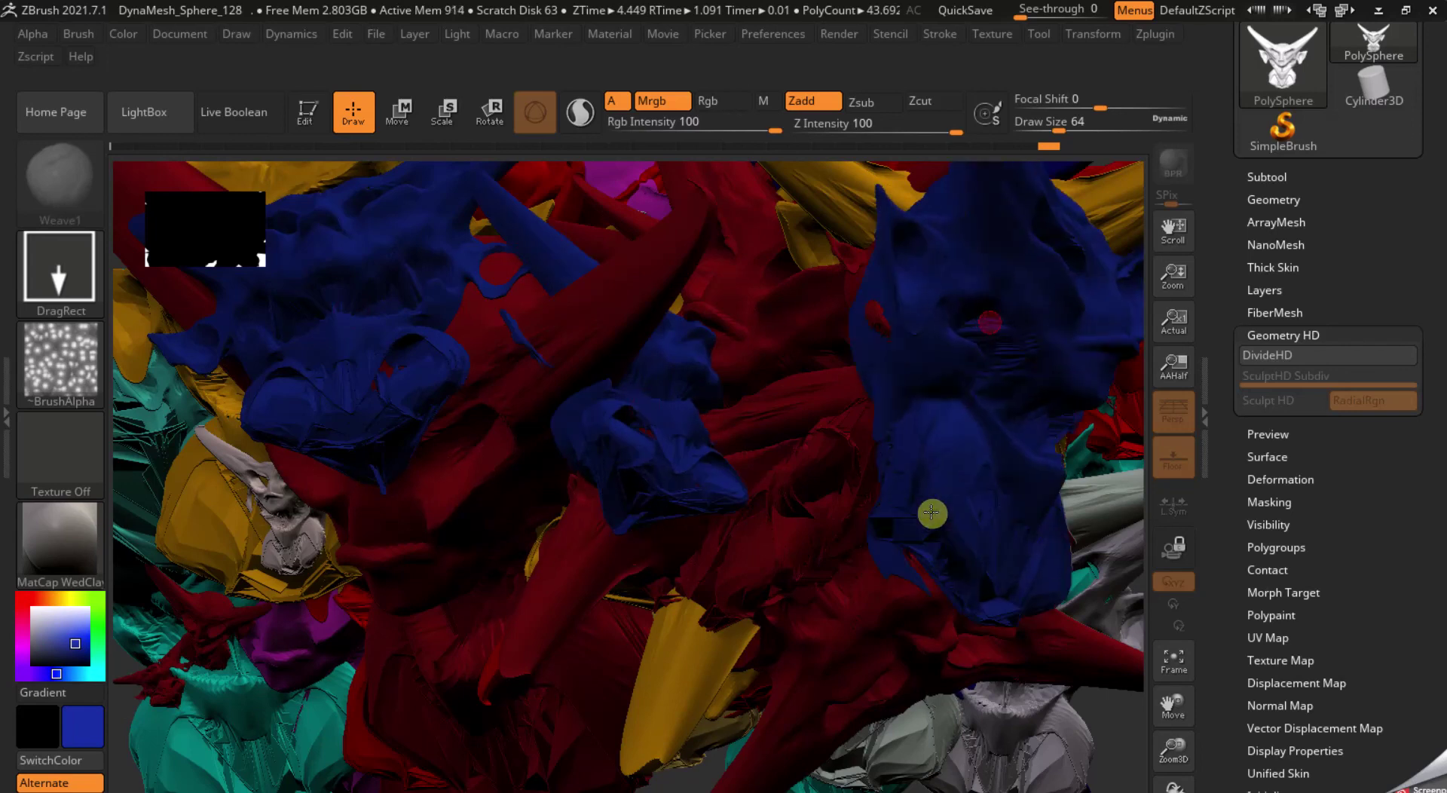
pyautogui.moveTo(785, 432); pyautogui.dragTo(726, 472)
pyautogui.moveTo(766, 551); pyautogui.dragTo(798, 643)
pyautogui.moveTo(500, 462); pyautogui.dragTo(746, 563)
pyautogui.moveTo(847, 423)
pyautogui.mouseDown()
pyautogui.moveTo(1031, 438)
pyautogui.moveTo(754, 512)
pyautogui.mouseUp()
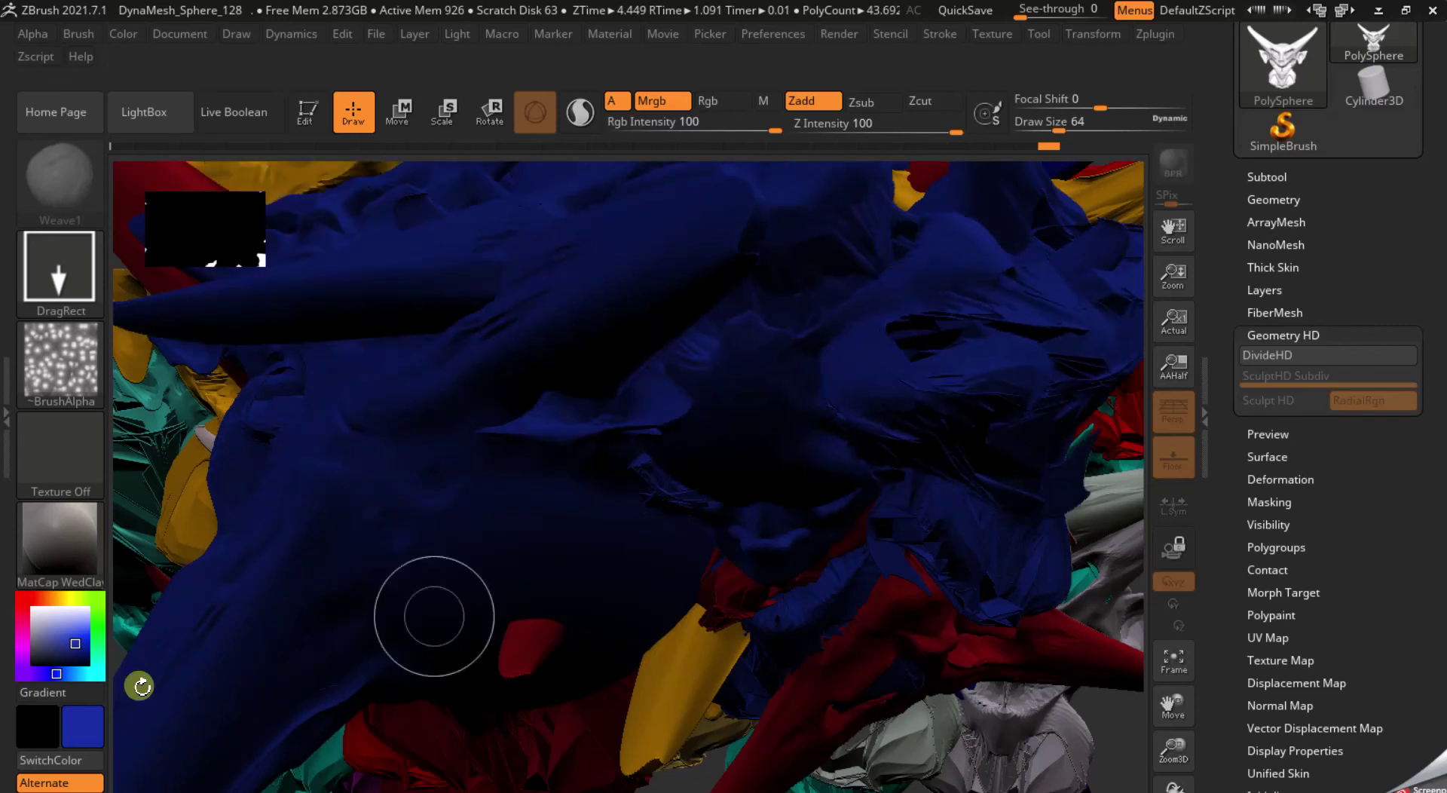
# - Switch back to red and stamp five large copies covering the blue ones
pyautogui.click(24, 600)
pyautogui.moveTo(452, 414)
pyautogui.mouseDown()
pyautogui.moveTo(689, 363)
pyautogui.moveTo(727, 411)
pyautogui.moveTo(740, 503)
pyautogui.mouseUp()
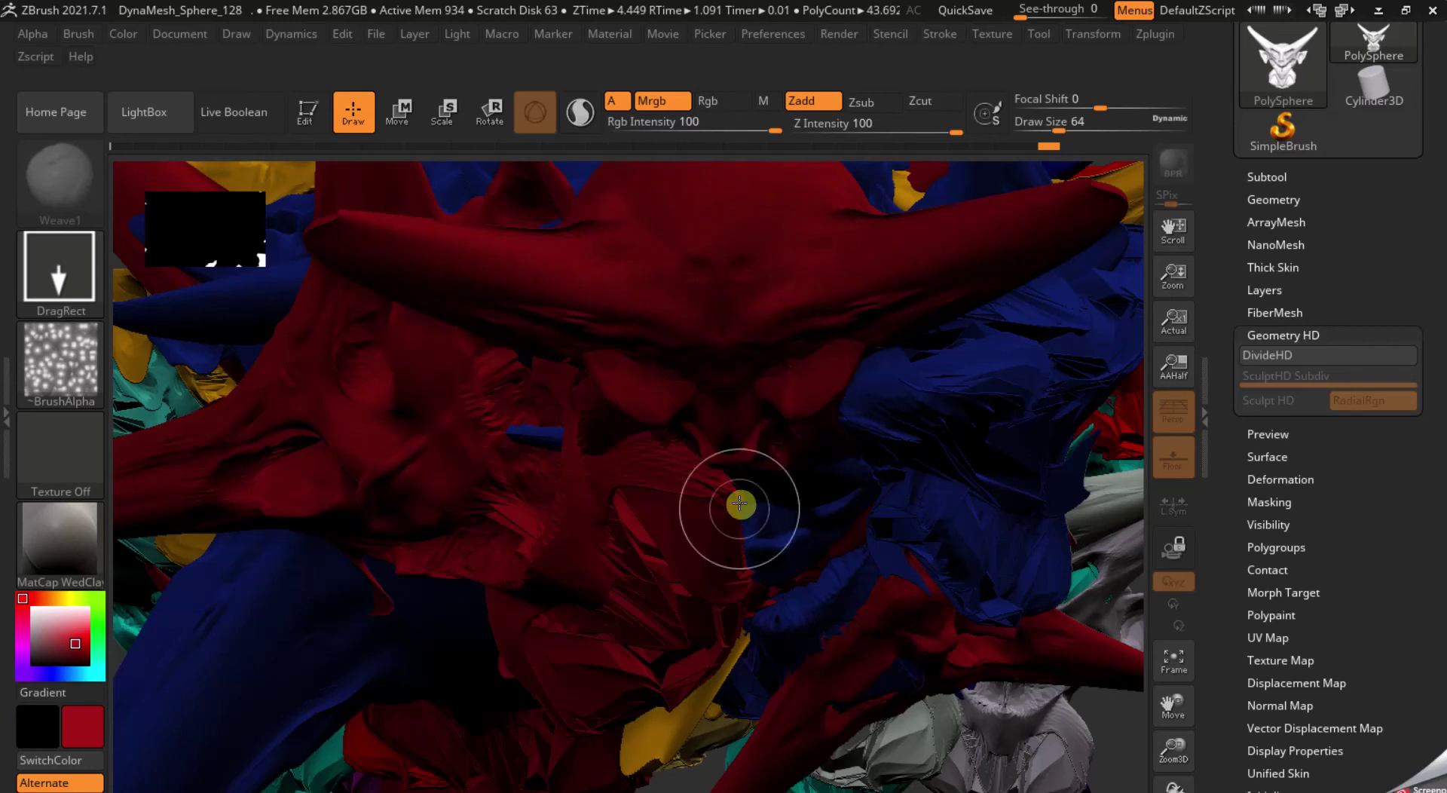
pyautogui.moveTo(662, 378); pyautogui.dragTo(346, 765)
pyautogui.moveTo(220, 414); pyautogui.dragTo(468, 663)
pyautogui.moveTo(985, 436)
pyautogui.mouseDown()
pyautogui.moveTo(792, 302)
pyautogui.moveTo(756, 587)
pyautogui.mouseUp()
pyautogui.moveTo(491, 455)
pyautogui.mouseDown()
pyautogui.moveTo(330, 704)
pyautogui.moveTo(359, 671)
pyautogui.mouseUp()
# - Stamp a large red bust copy spanning the canvas centre and lower right
pyautogui.moveTo(583, 432)
pyautogui.mouseDown()
pyautogui.moveTo(668, 704)
pyautogui.moveTo(895, 768)
pyautogui.mouseUp()
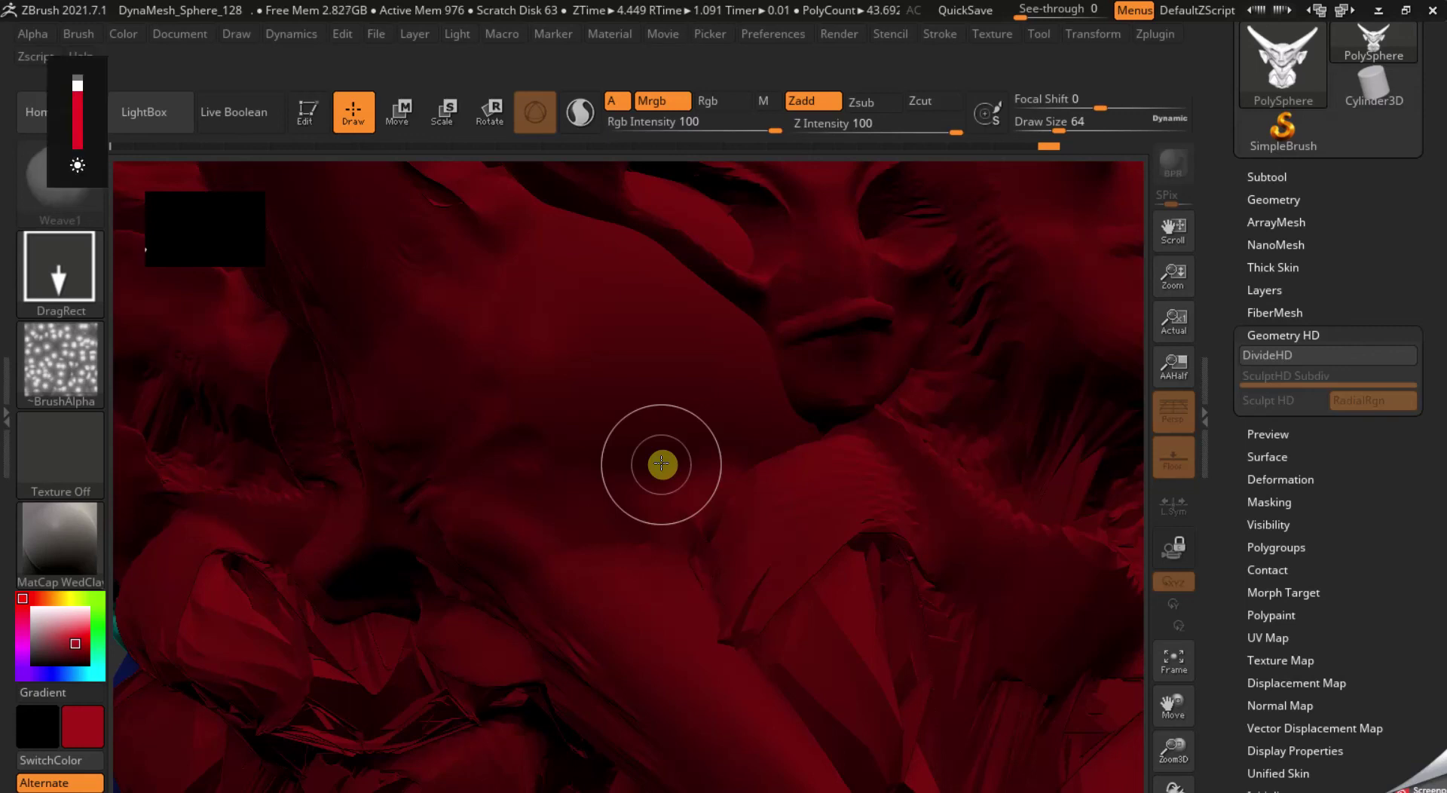
pyautogui.press('ctrl')
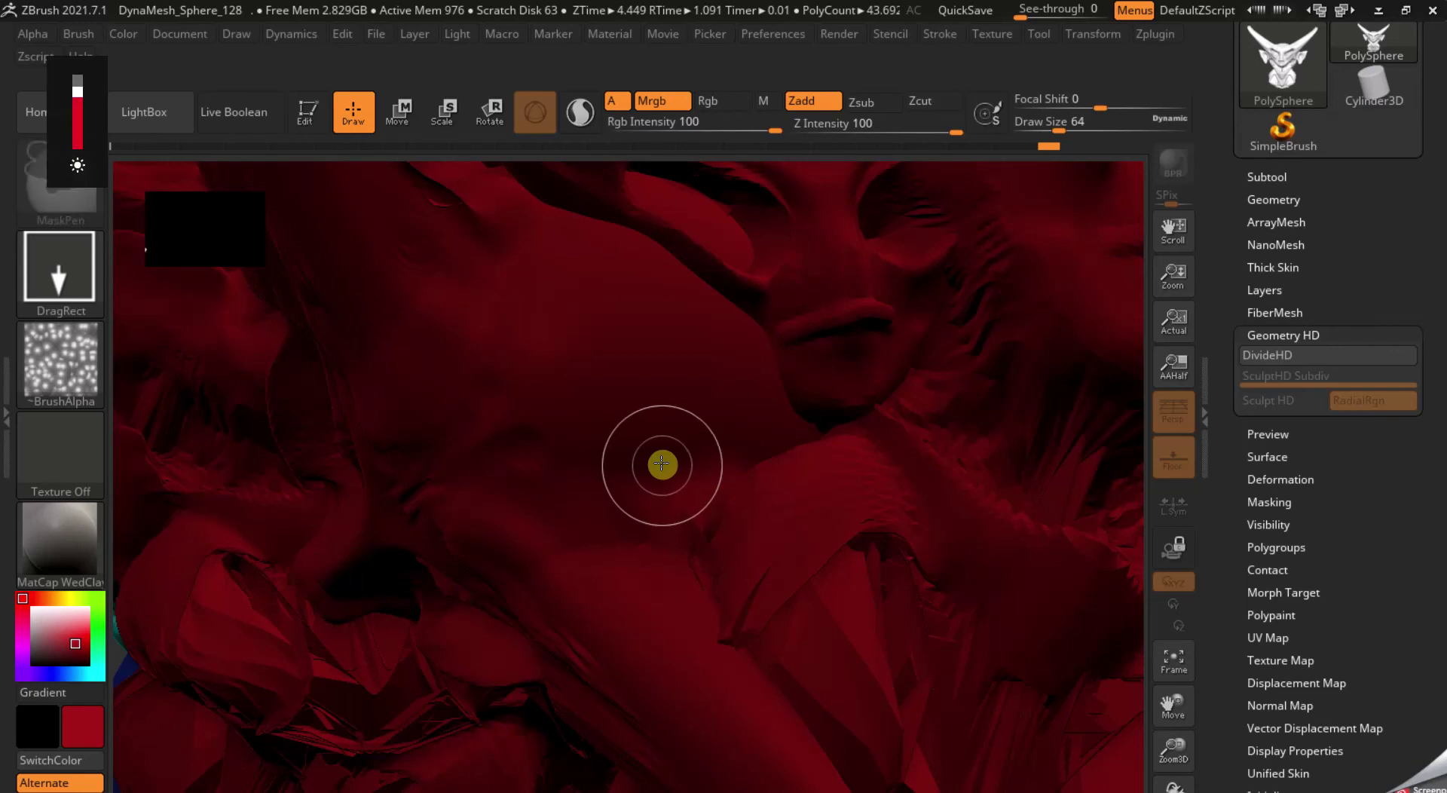